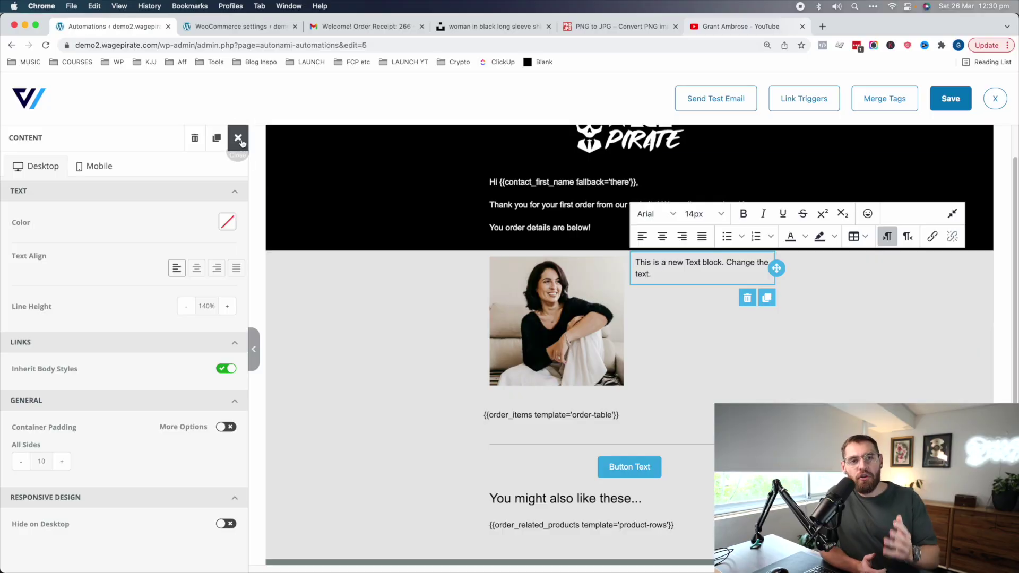
Add a heading block above the text beside the woman's photo and move the button beneath the eco-friendly text.
click(239, 140)
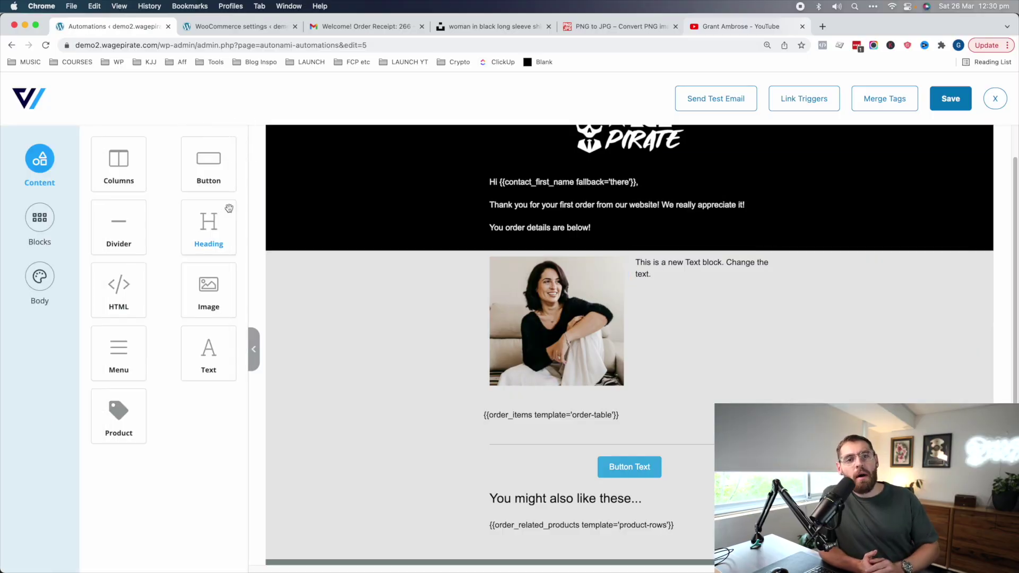
drag(218, 231, 664, 266)
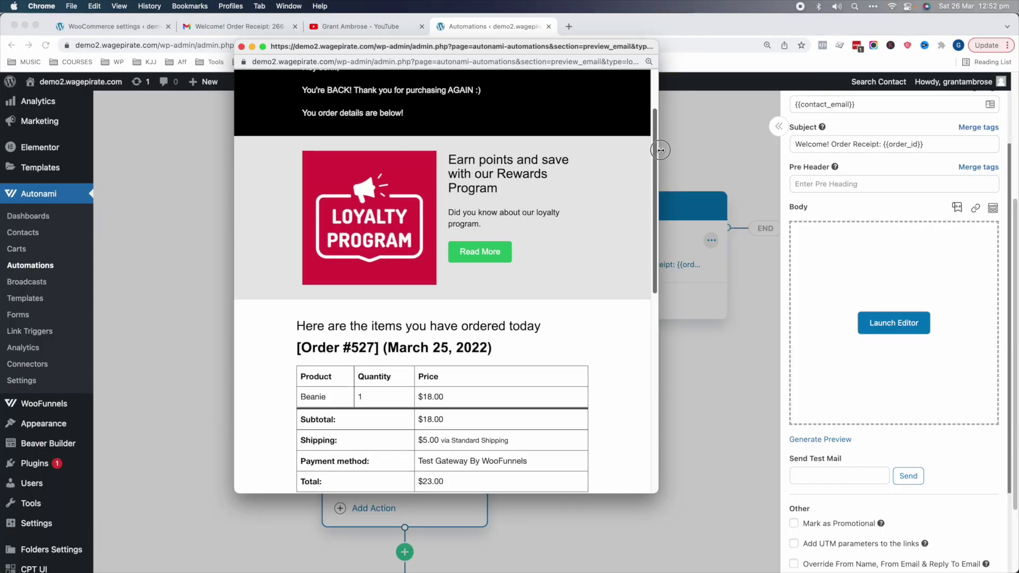
scroll(637, 264, down, 5)
scroll(663, 264, down, 5)
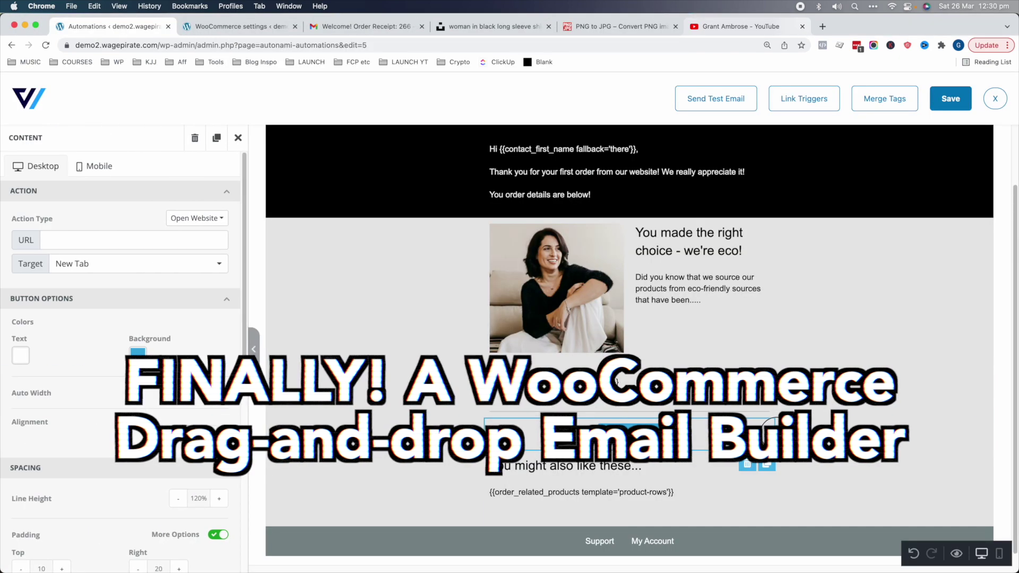
drag(631, 378, 685, 303)
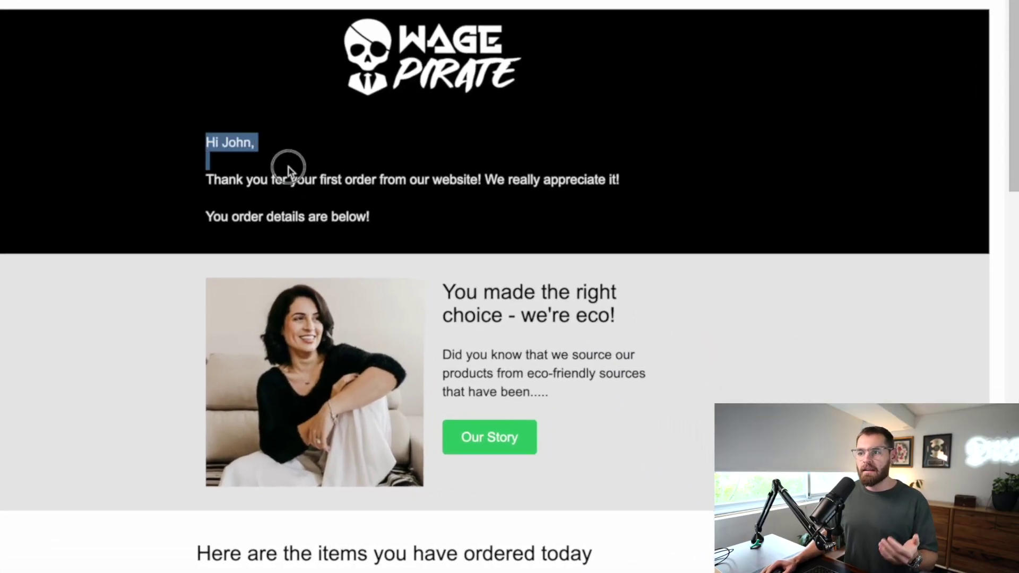
Review the received first-order receipt email from the greeting through the order table and related products to the footer.
drag(288, 169, 352, 217)
scroll(461, 250, down, 5)
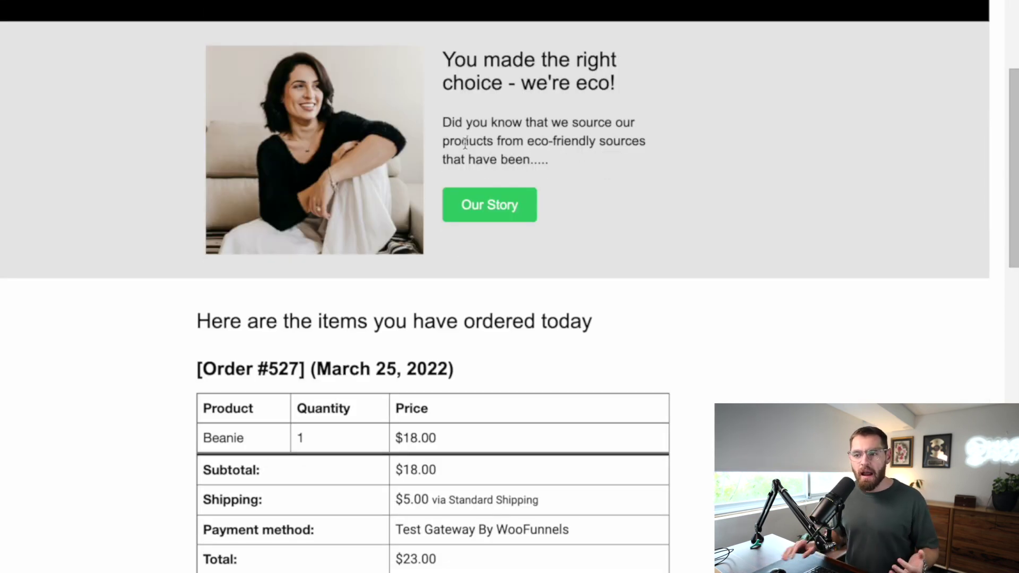
scroll(464, 143, down, 6)
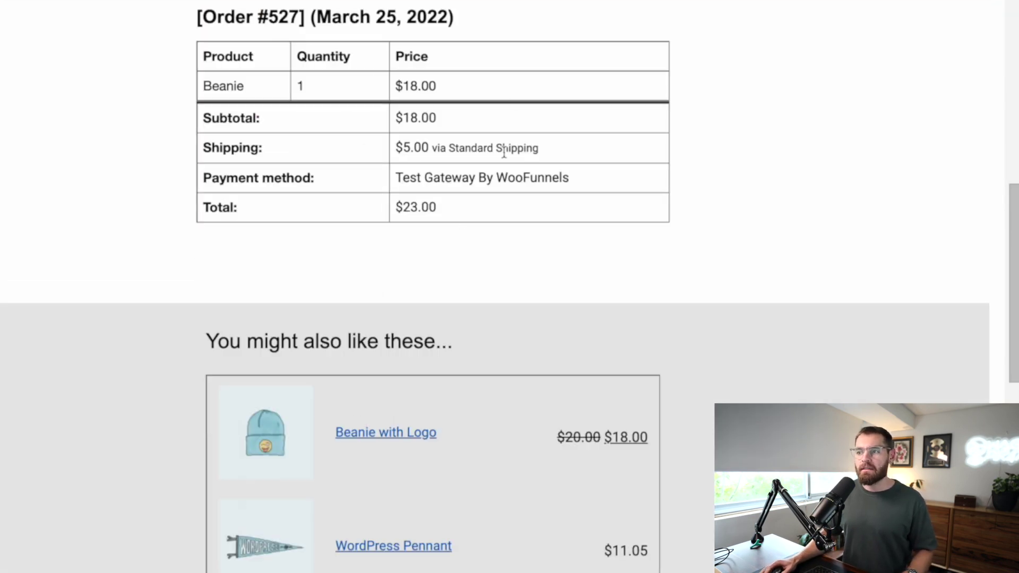
drag(497, 178, 354, 94)
scroll(356, 101, down, 3)
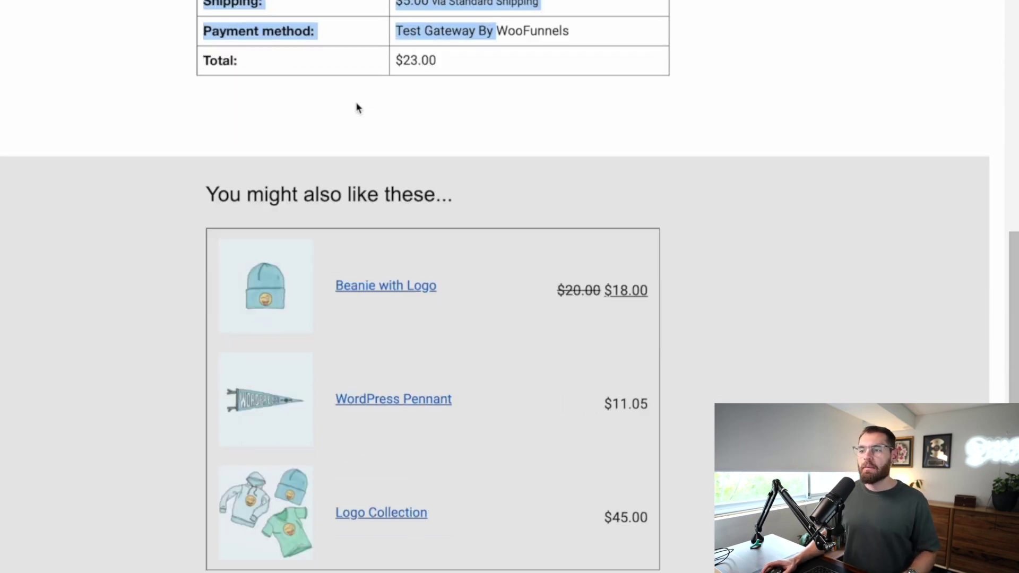
scroll(469, 339, down, 5)
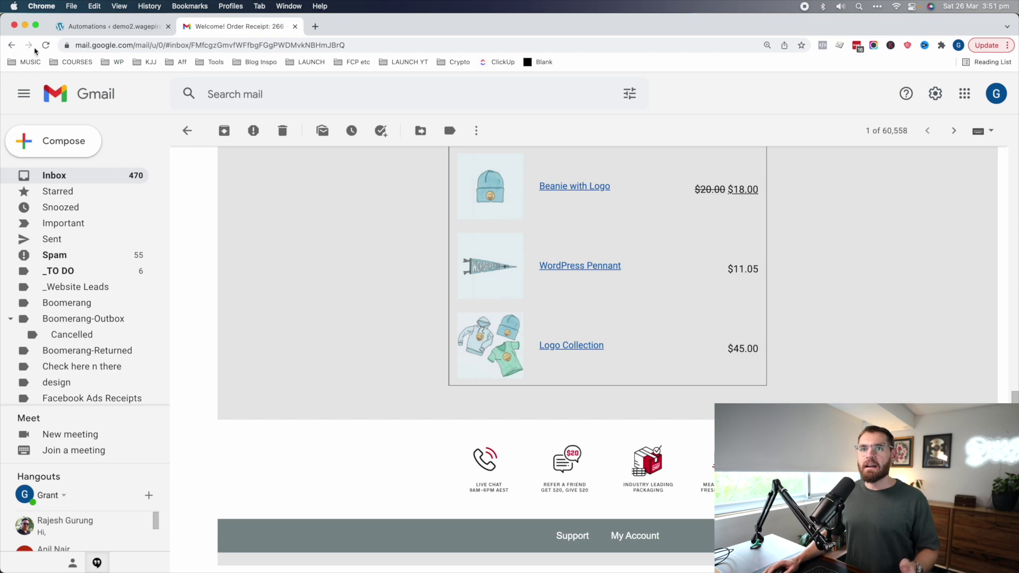
Switch to the Autonami automation, launch the editor for the first-order email and look through its blocks and content elements.
click(79, 32)
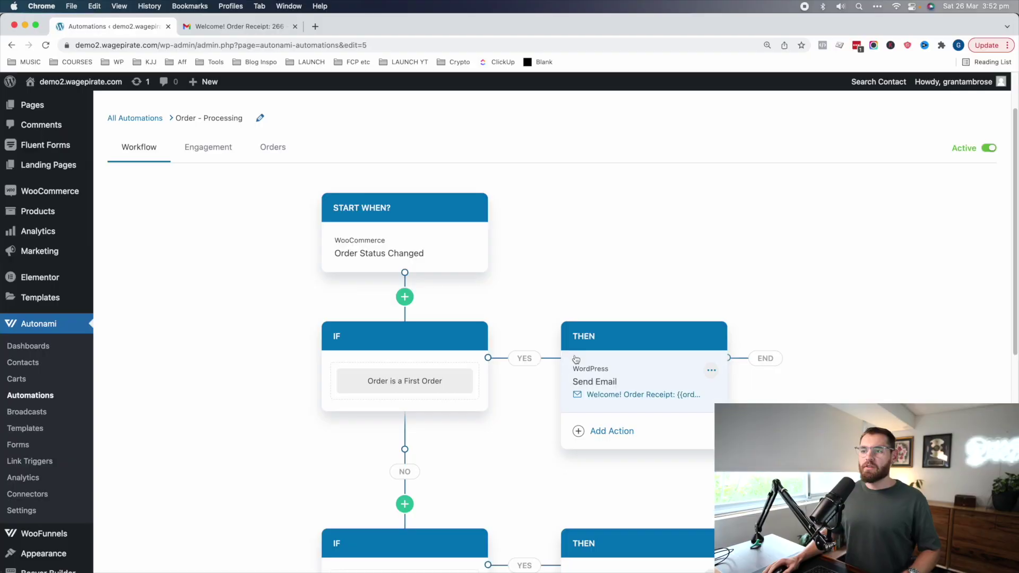
scroll(515, 361, down, 2)
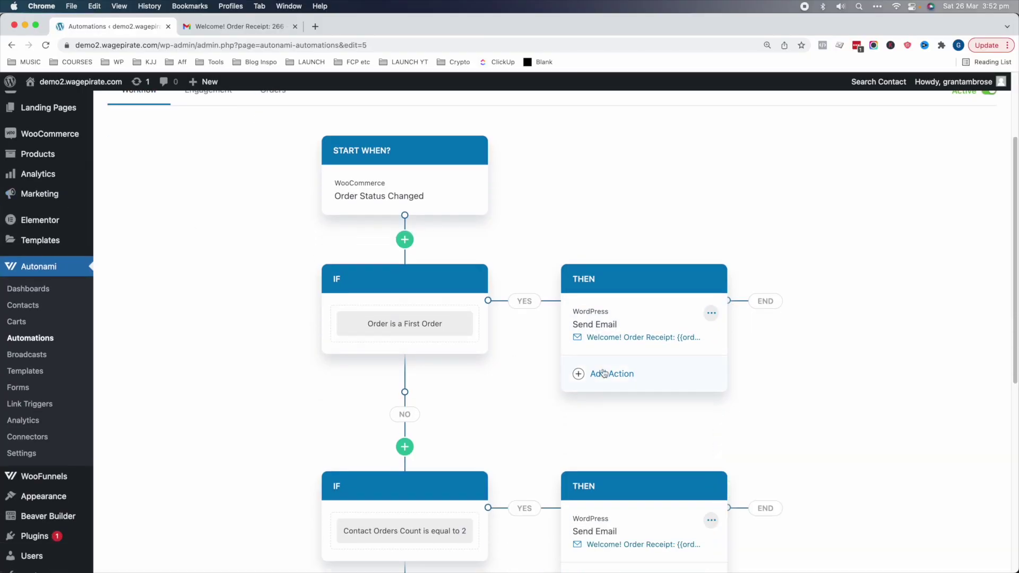
click(599, 331)
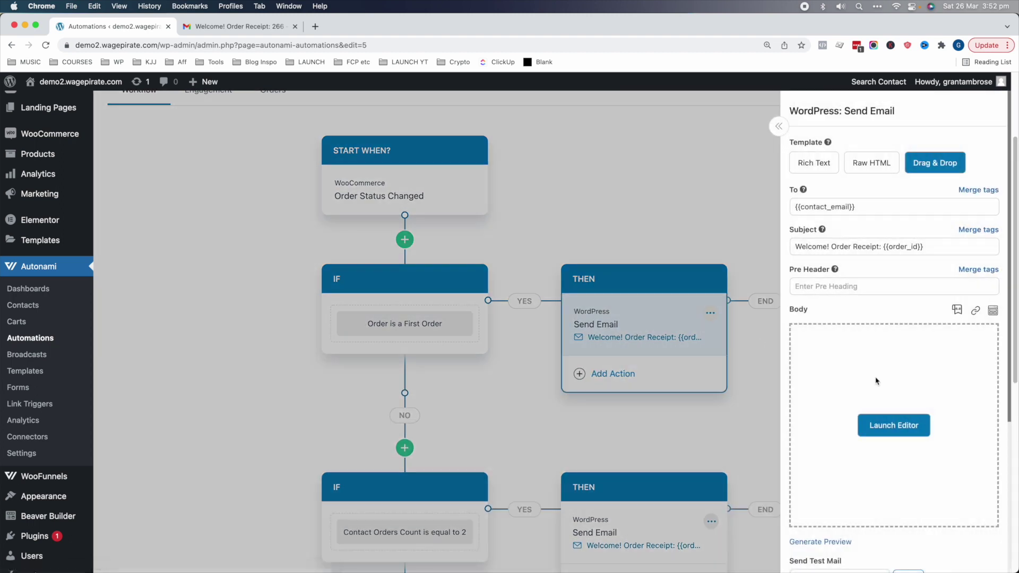
click(877, 423)
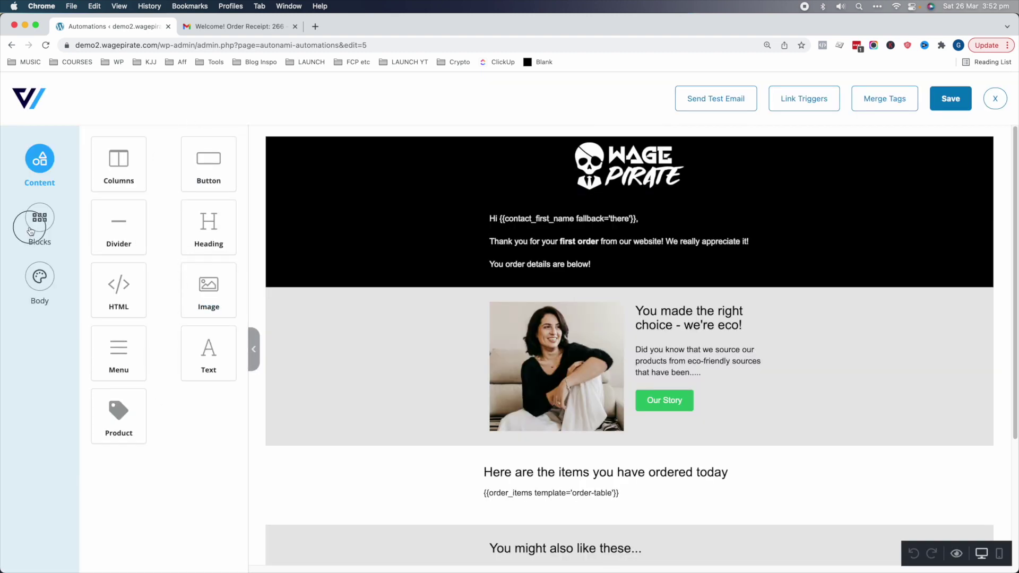
click(30, 231)
click(46, 163)
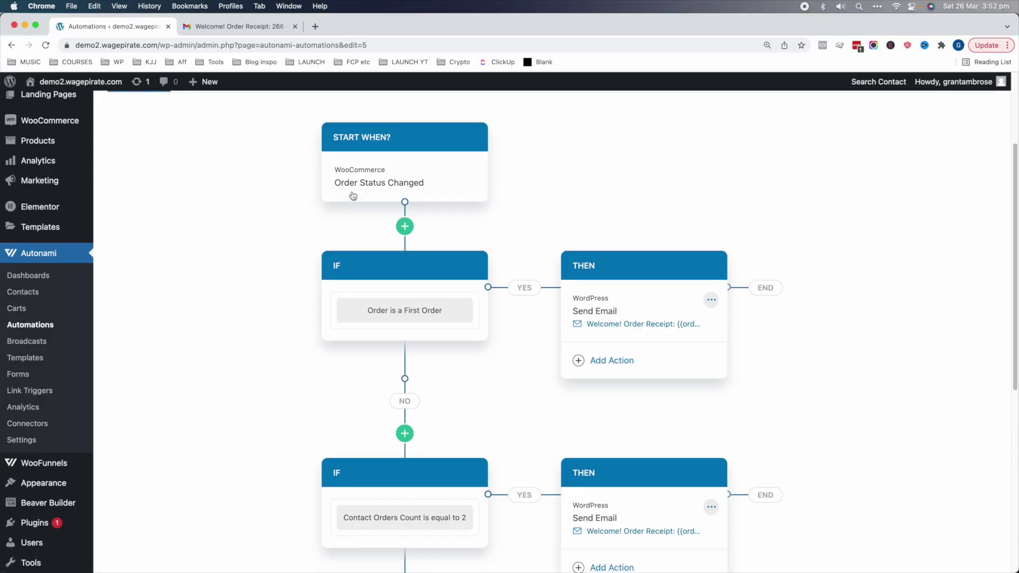
Examine the Order Status Changed trigger's settings and the order-count conditions that follow it in the workflow.
click(392, 156)
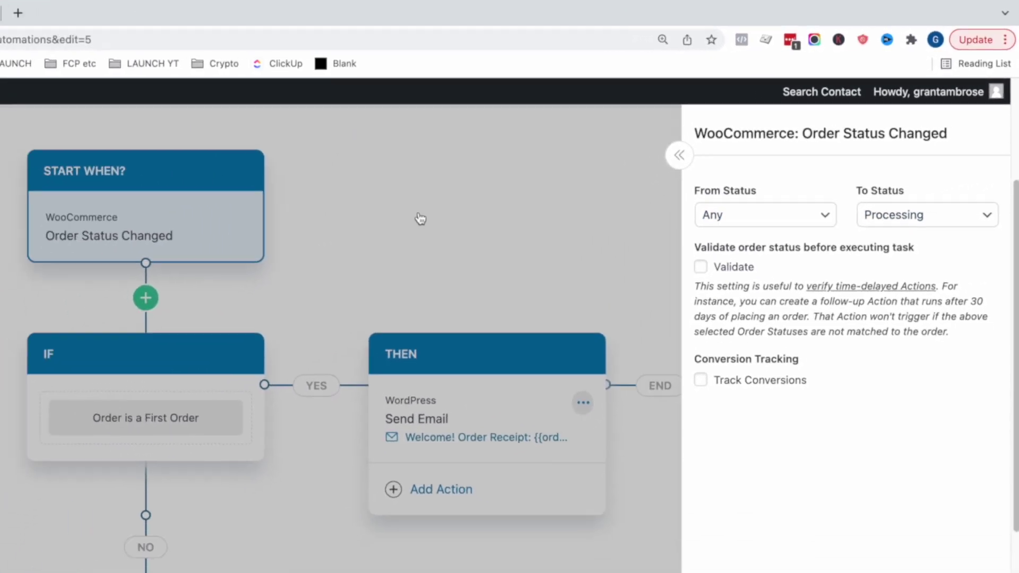
click(421, 218)
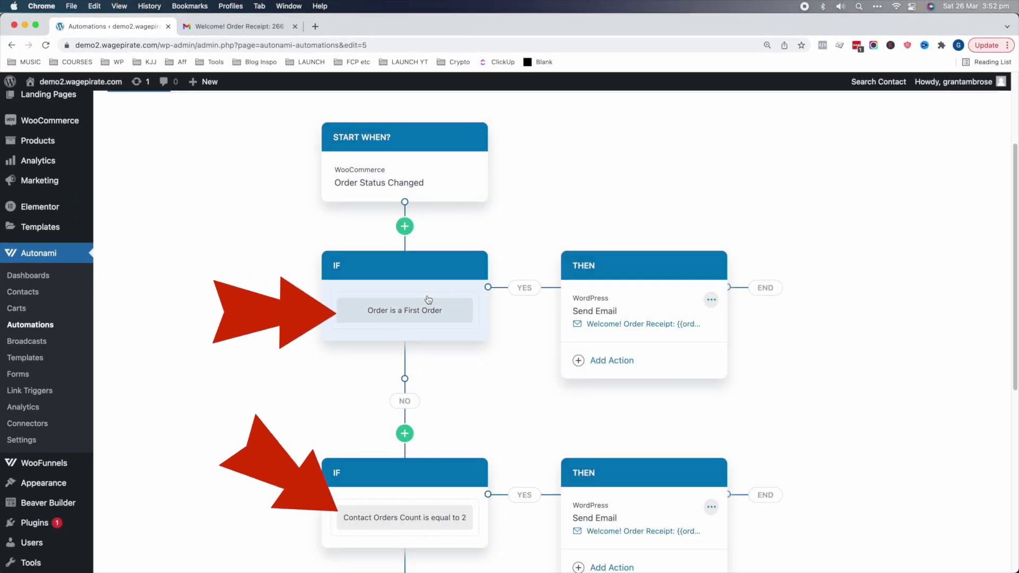
scroll(399, 242, down, 3)
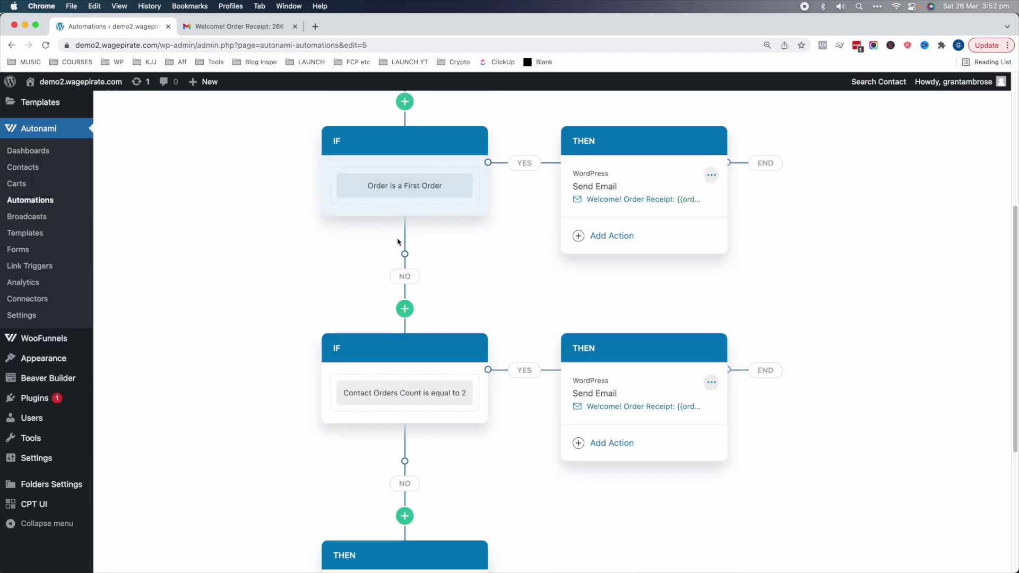
Generate a preview of the first-order email and review its greeting, eco section and order table before closing the email settings.
click(603, 181)
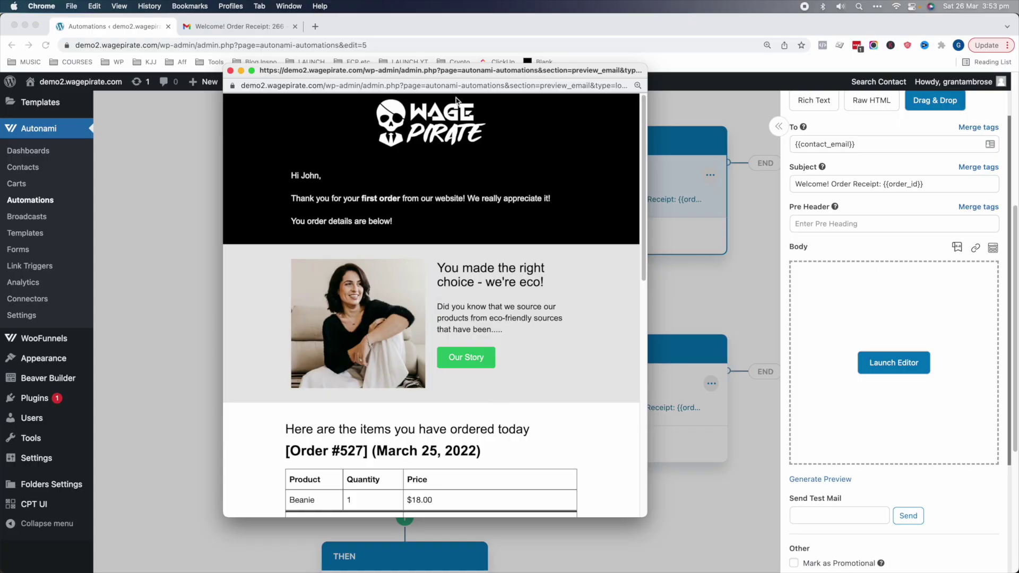
drag(456, 71, 865, 101)
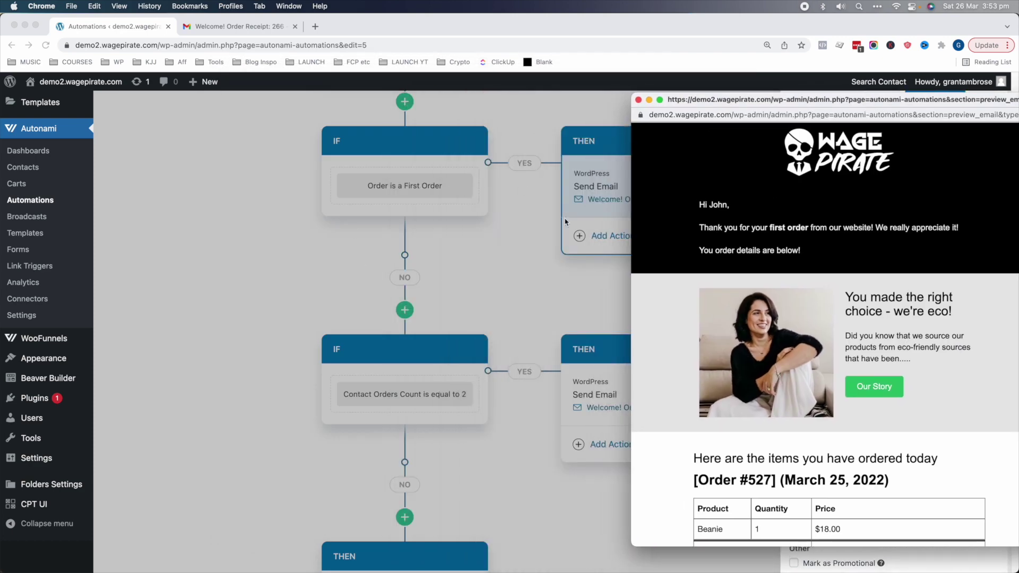
drag(787, 103, 401, 76)
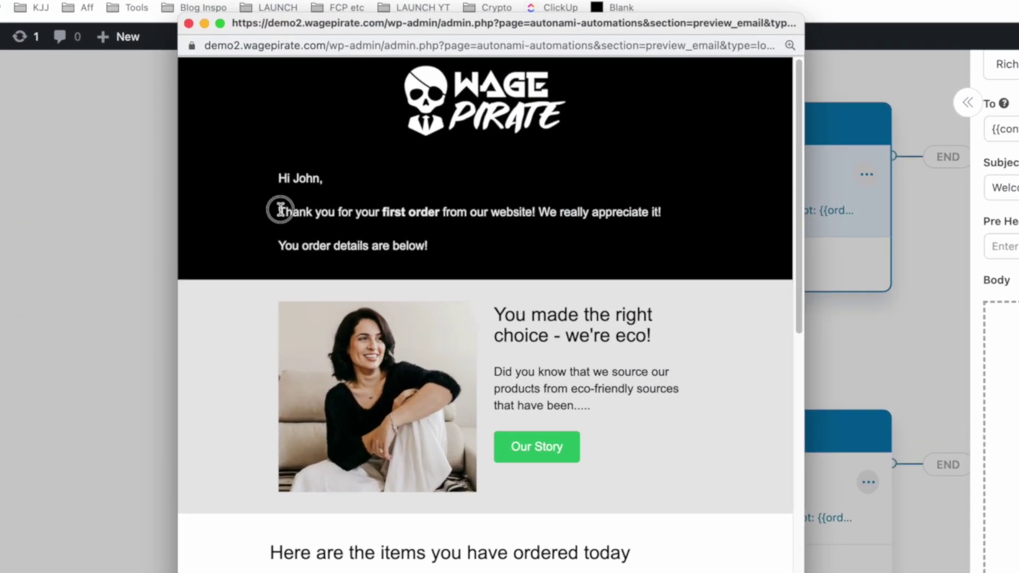
drag(281, 209, 559, 207)
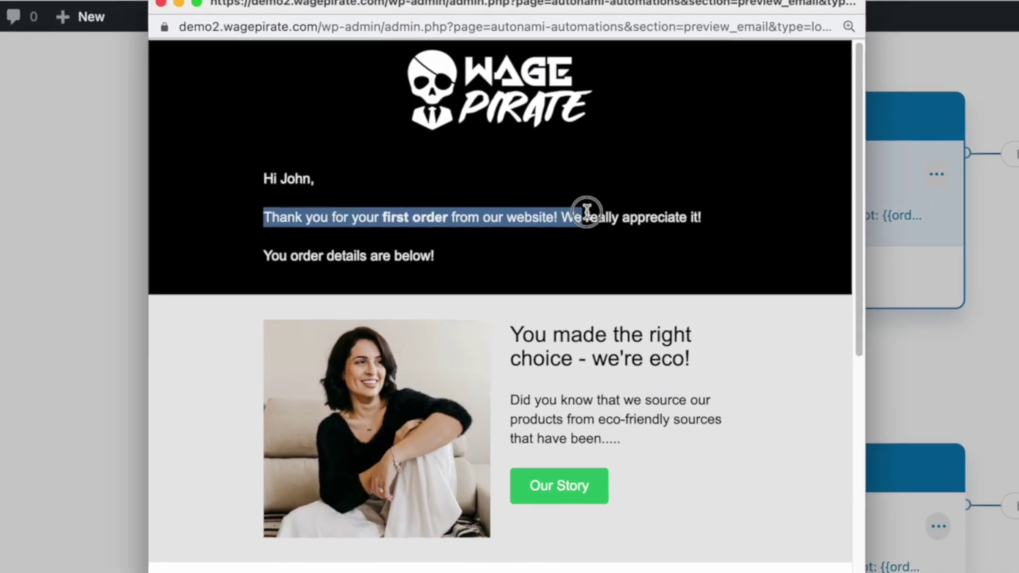
click(579, 214)
scroll(555, 332, down, 1)
drag(515, 294, 597, 289)
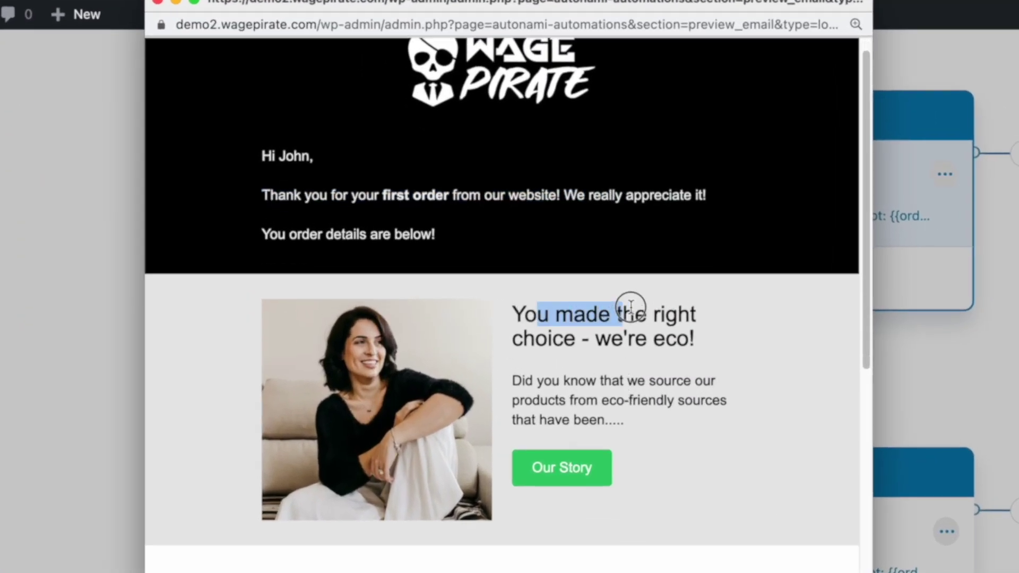
click(675, 332)
scroll(674, 333, down, 1)
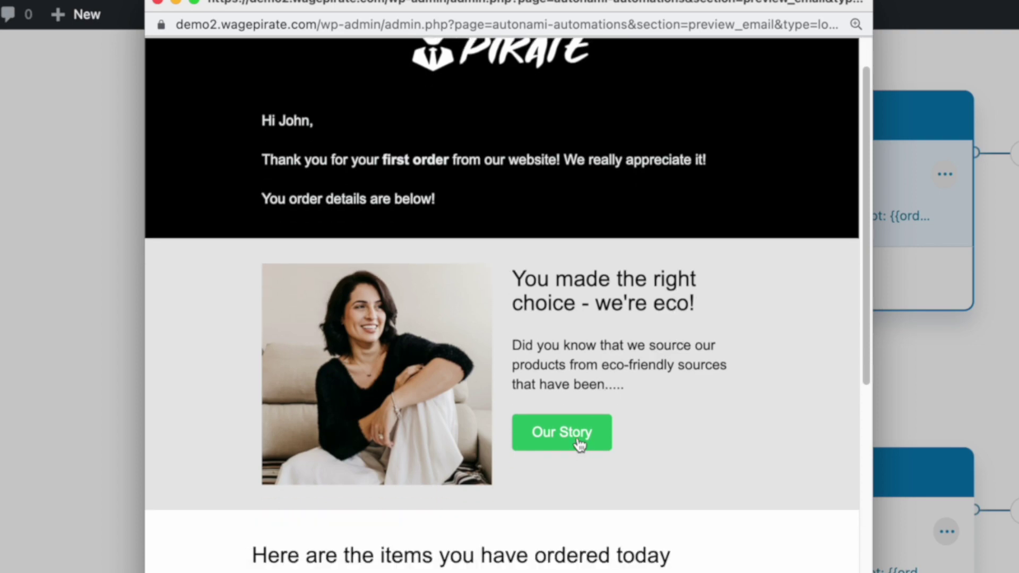
scroll(579, 443, down, 3)
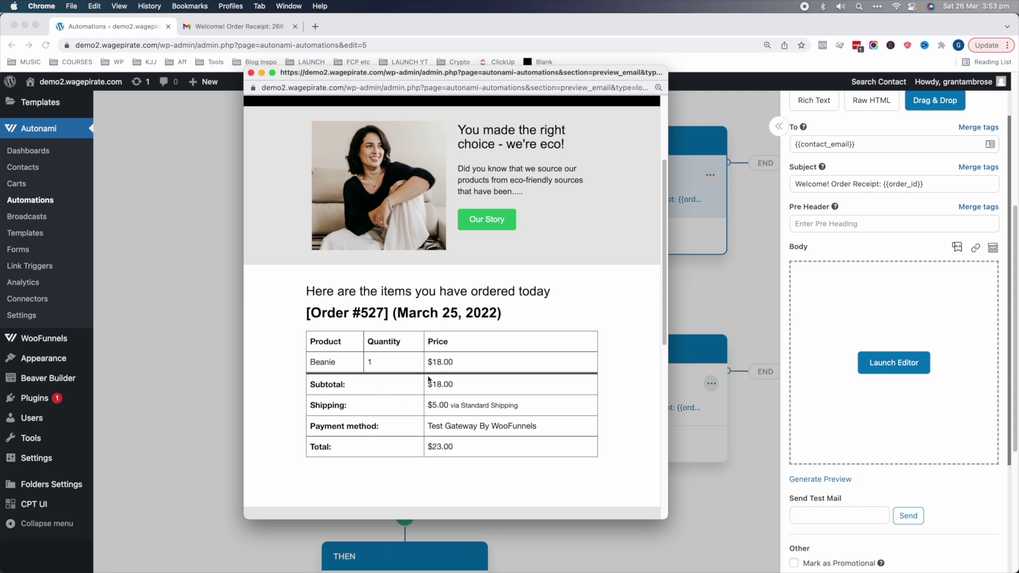
scroll(429, 380, down, 1)
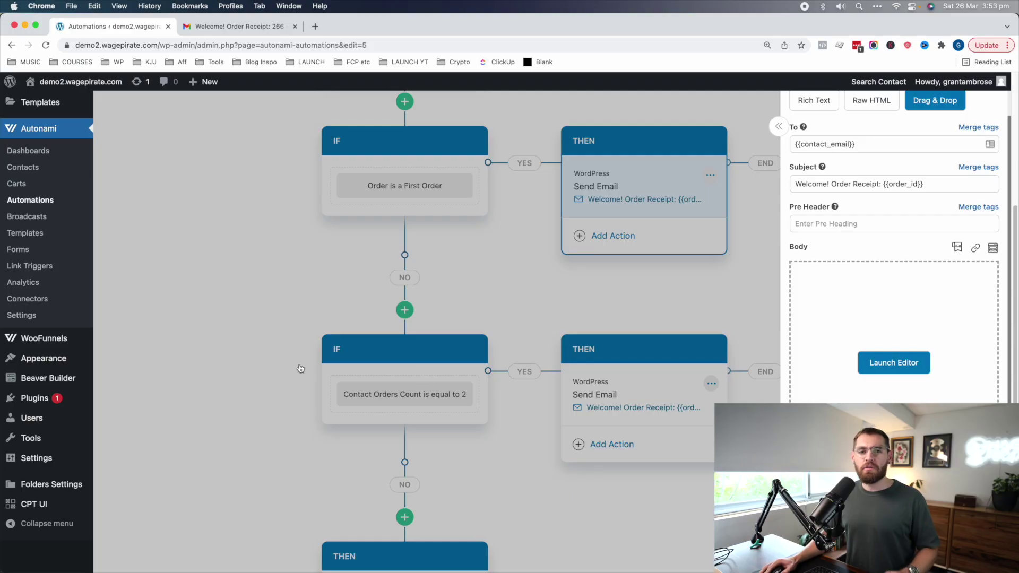
click(299, 368)
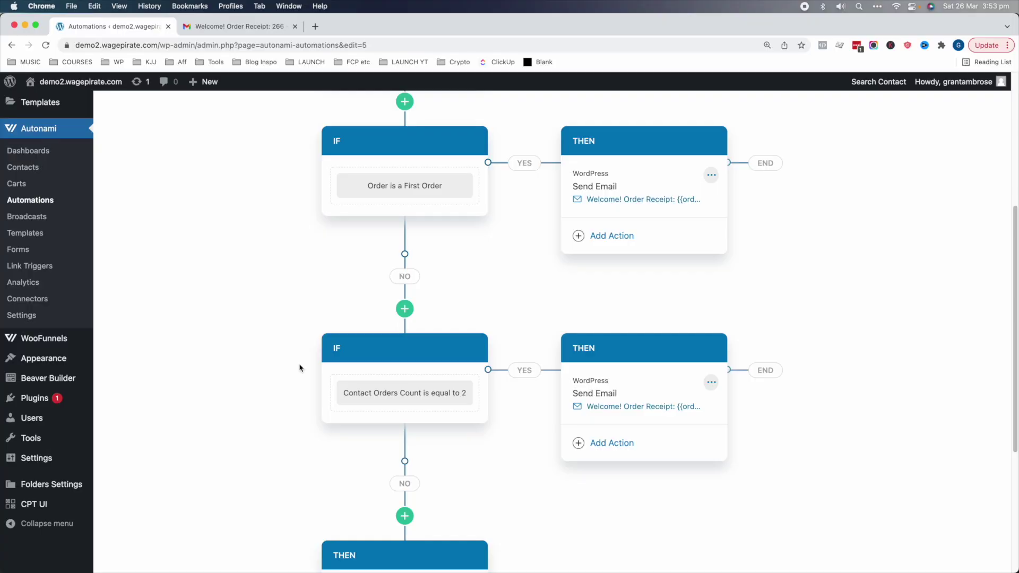
Generate a preview of the final Send Email action on the NO branch and examine its greeting and Rewards Program section.
scroll(406, 276, down, 4)
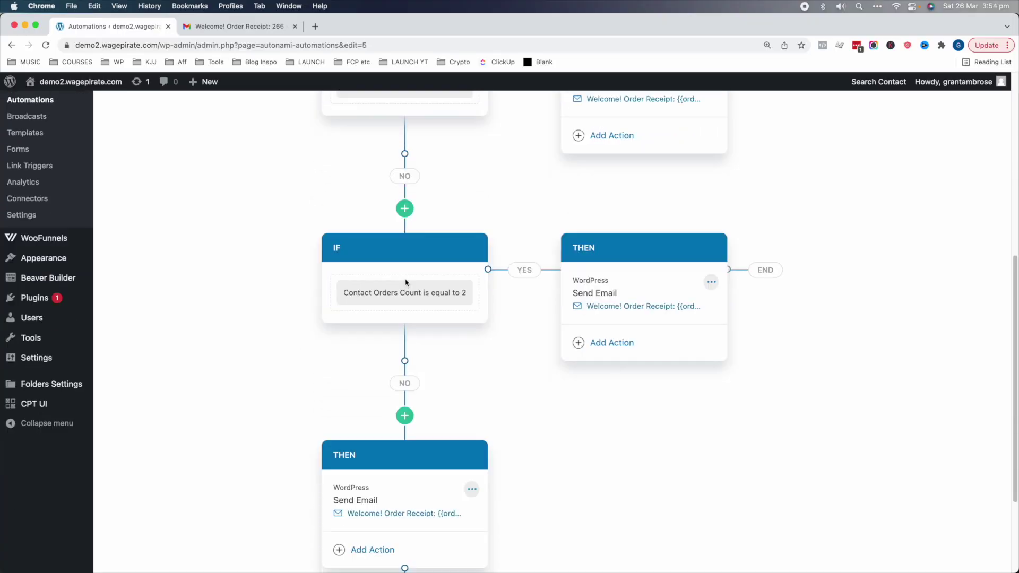
scroll(426, 300, down, 2)
click(462, 451)
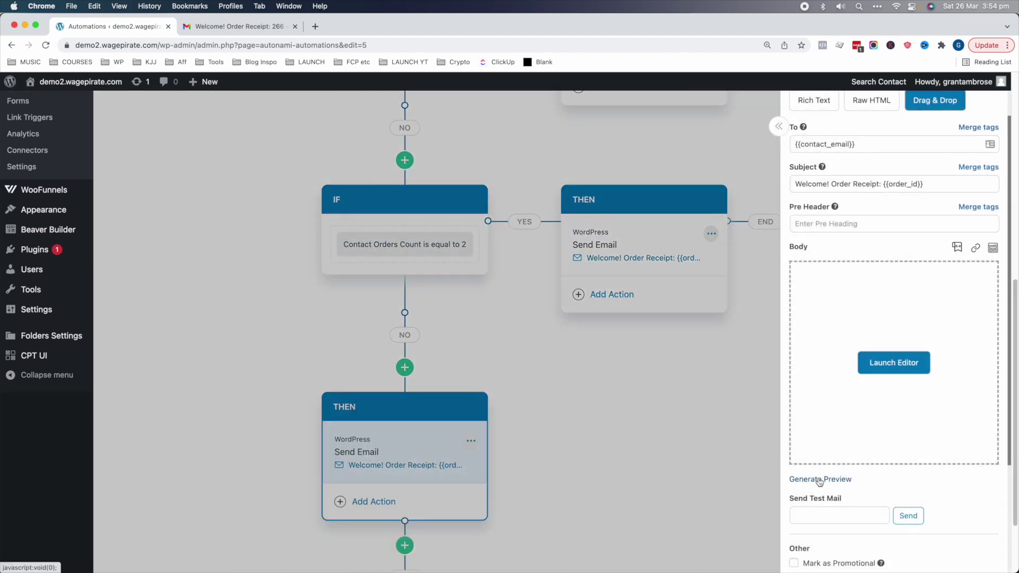
click(820, 480)
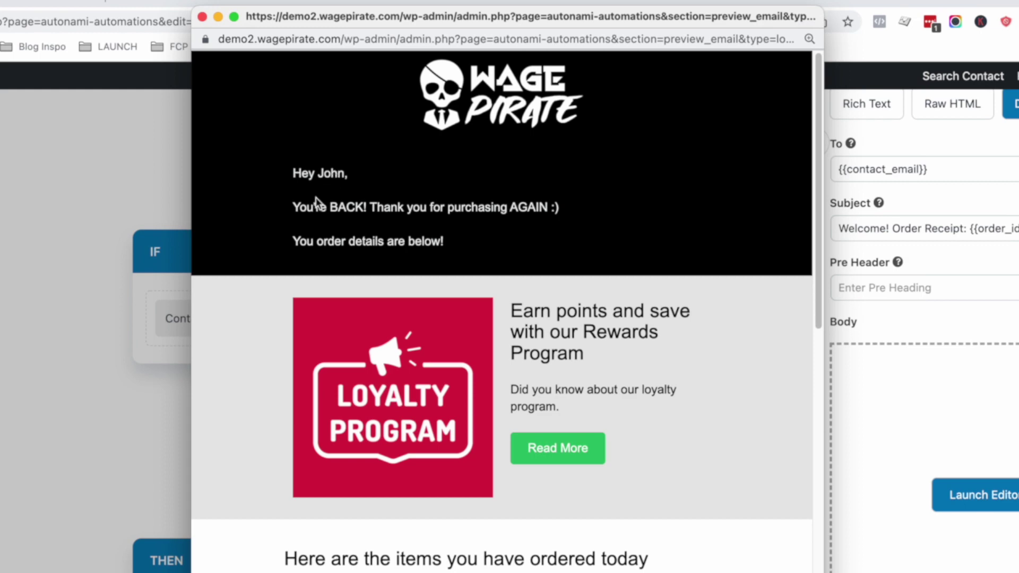
drag(316, 198, 452, 209)
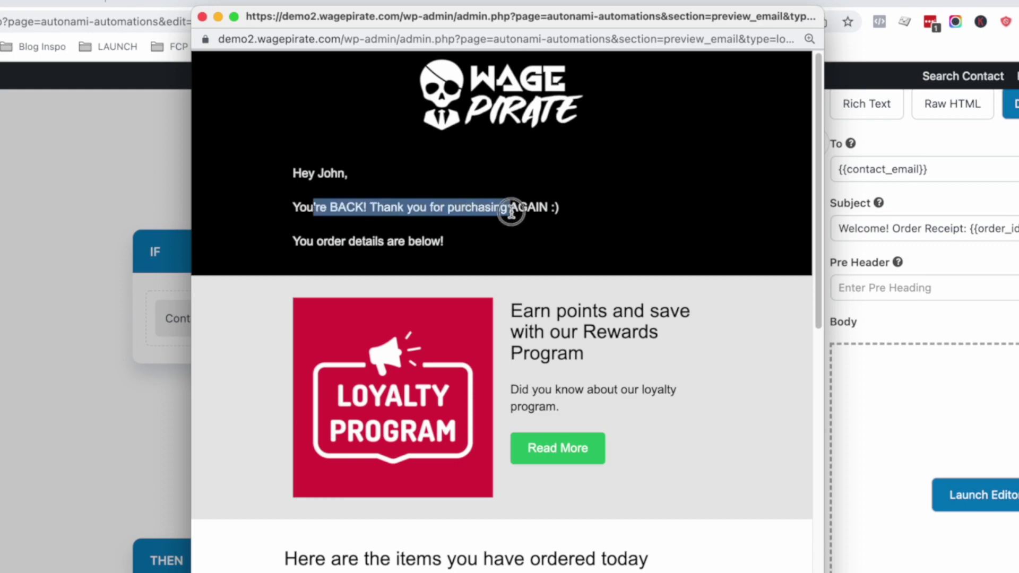
drag(534, 311, 541, 328)
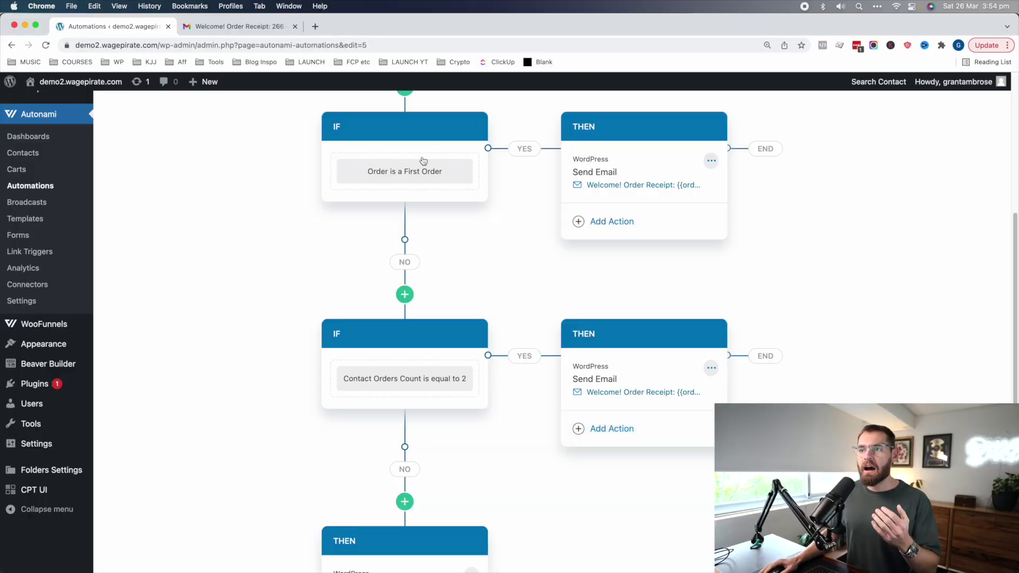
Open the first-order Send Email action in the drag-and-drop editor and browse the blank block layouts and content elements.
scroll(429, 194, up, 1)
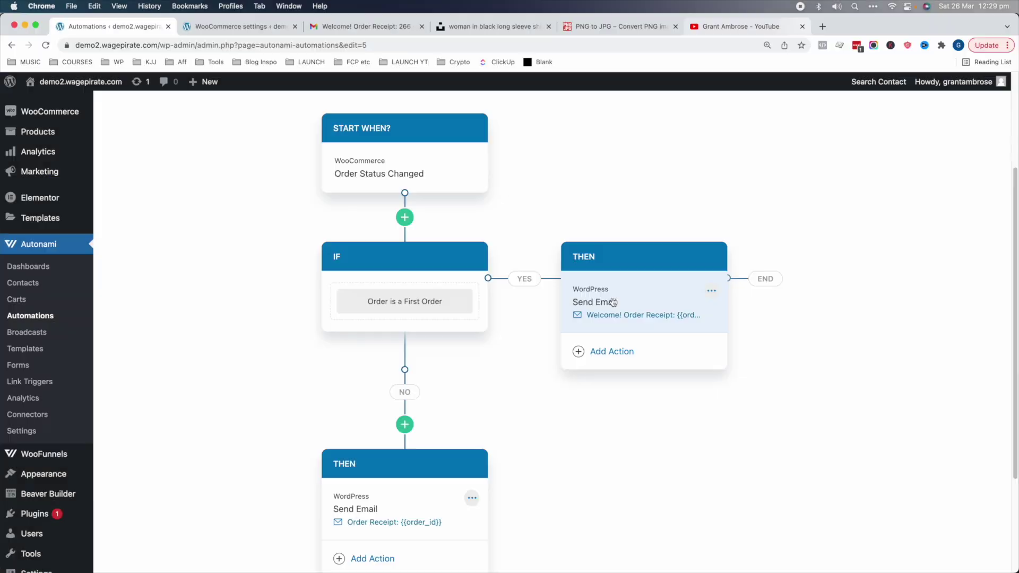
click(614, 303)
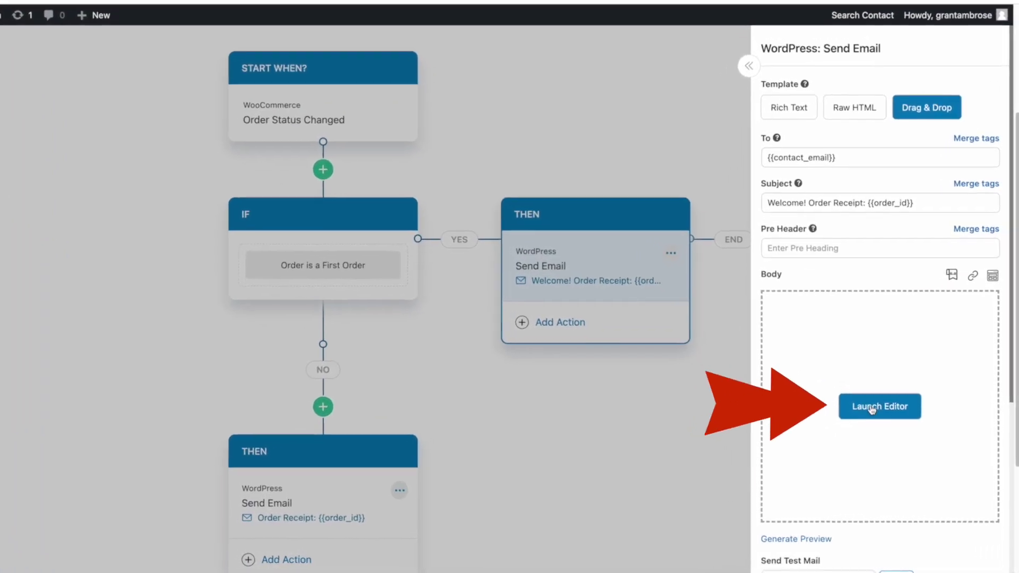
click(870, 407)
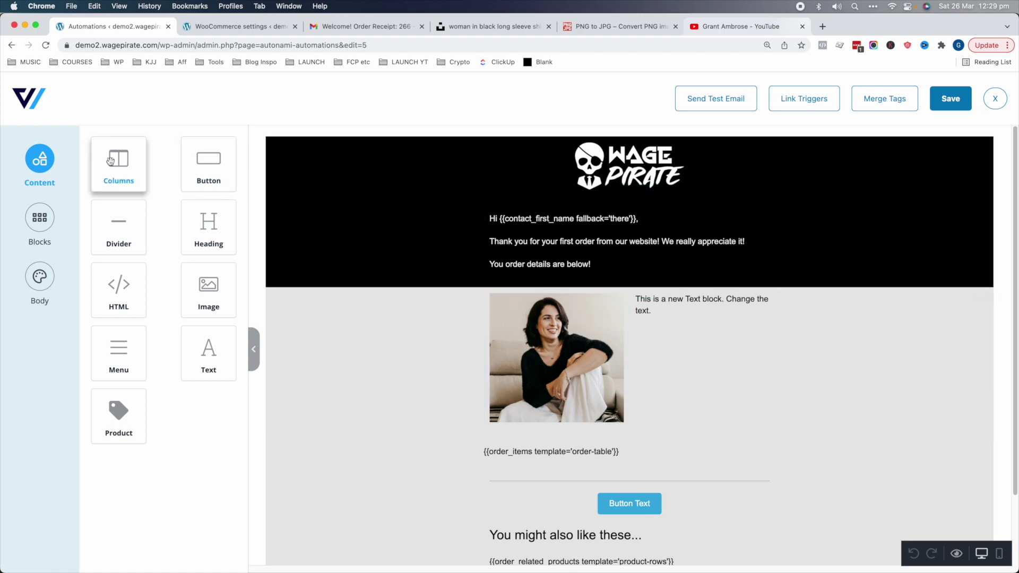
click(49, 216)
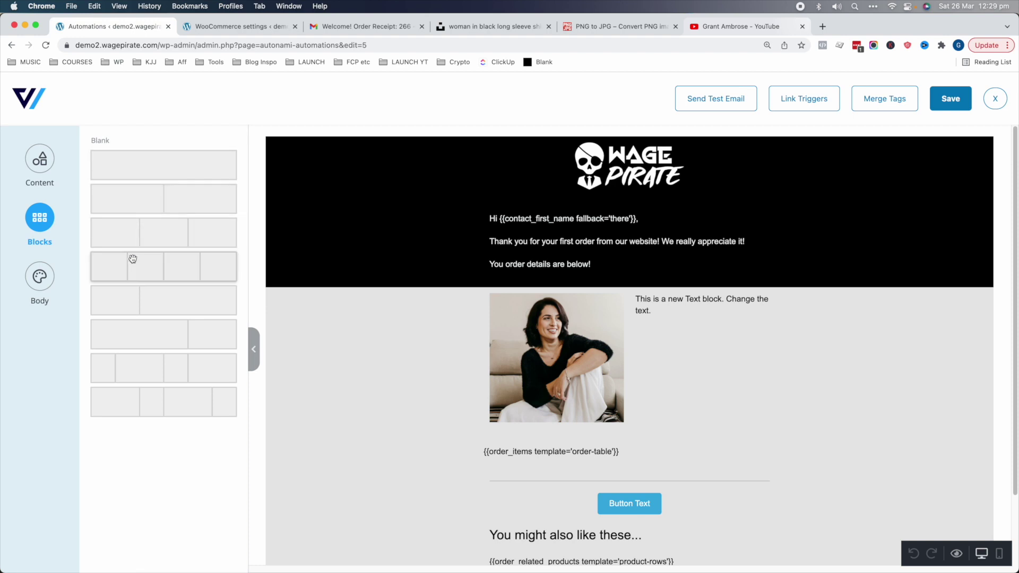
click(38, 161)
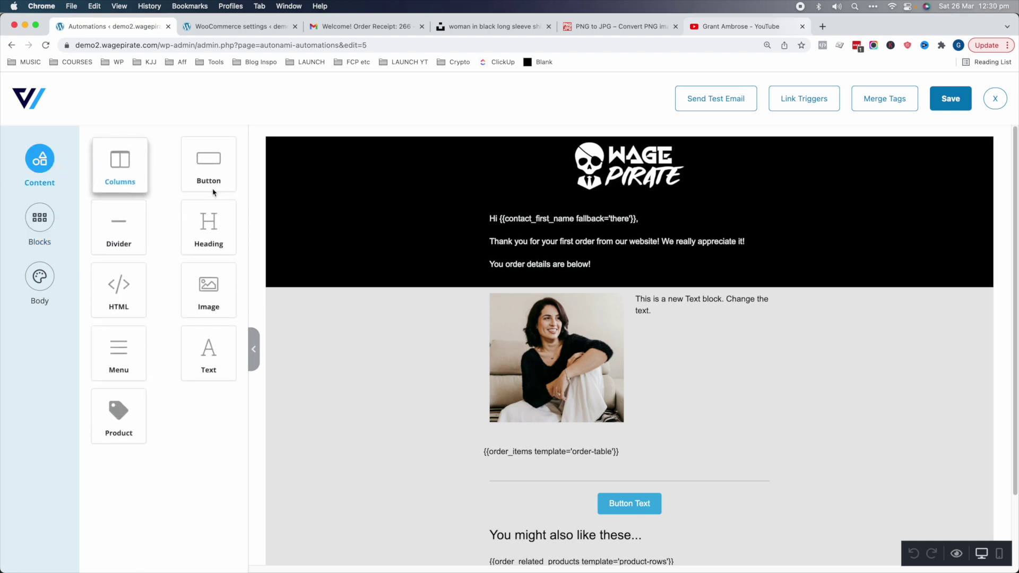
Add a heading above the placeholder text block beside the woman's photo.
click(552, 230)
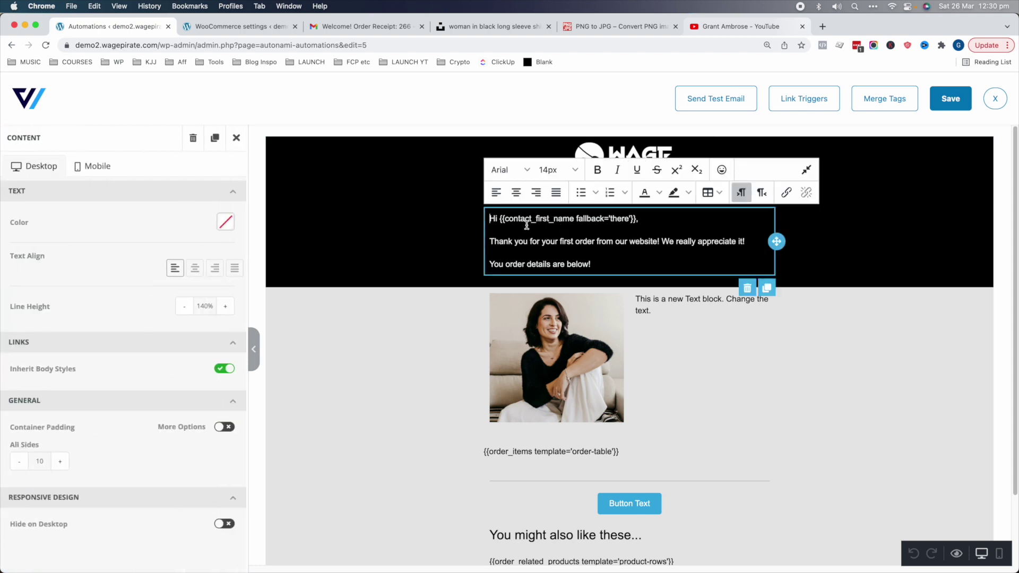
scroll(553, 260, down, 2)
click(585, 294)
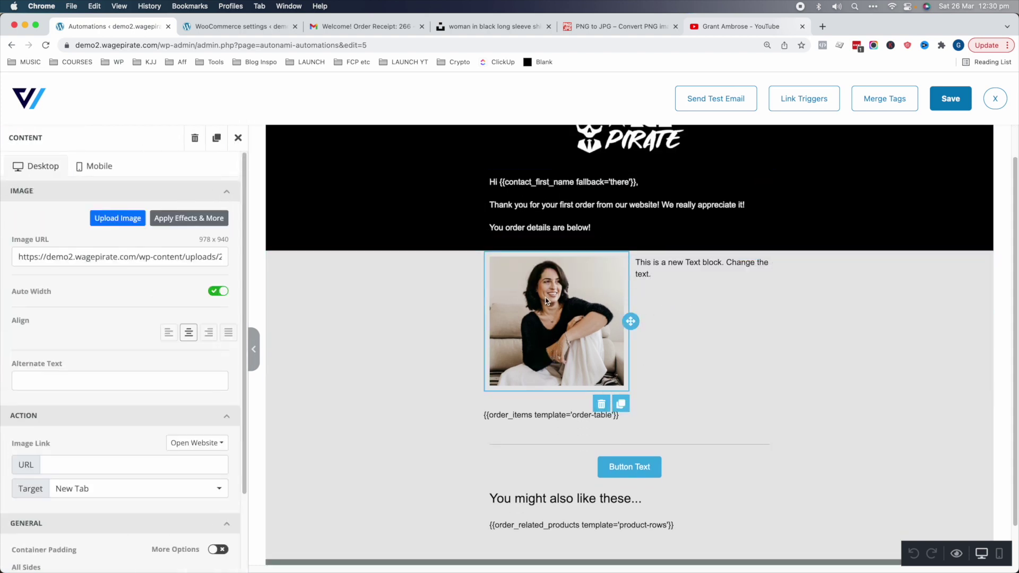
click(665, 267)
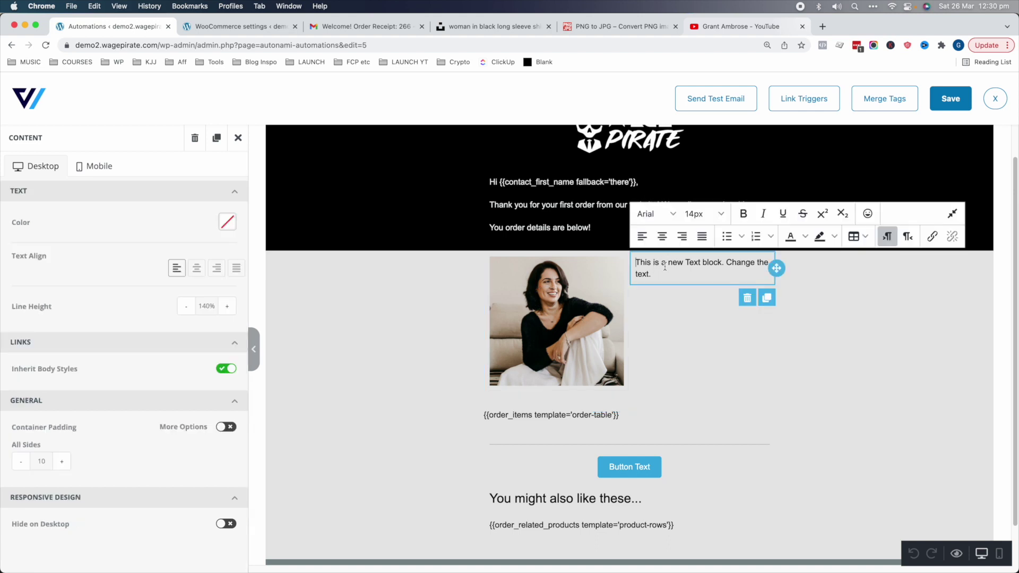
click(238, 138)
drag(208, 226, 666, 265)
scroll(689, 282, up, 2)
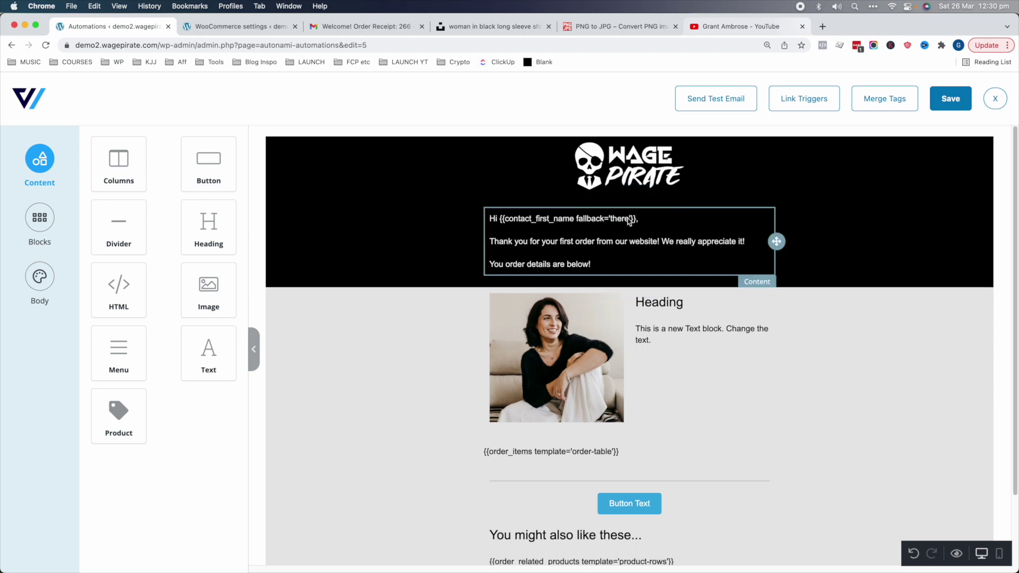
scroll(653, 276, down, 1)
Change the new heading beside the photo to "You made the right choice - we're eco!".
click(654, 320)
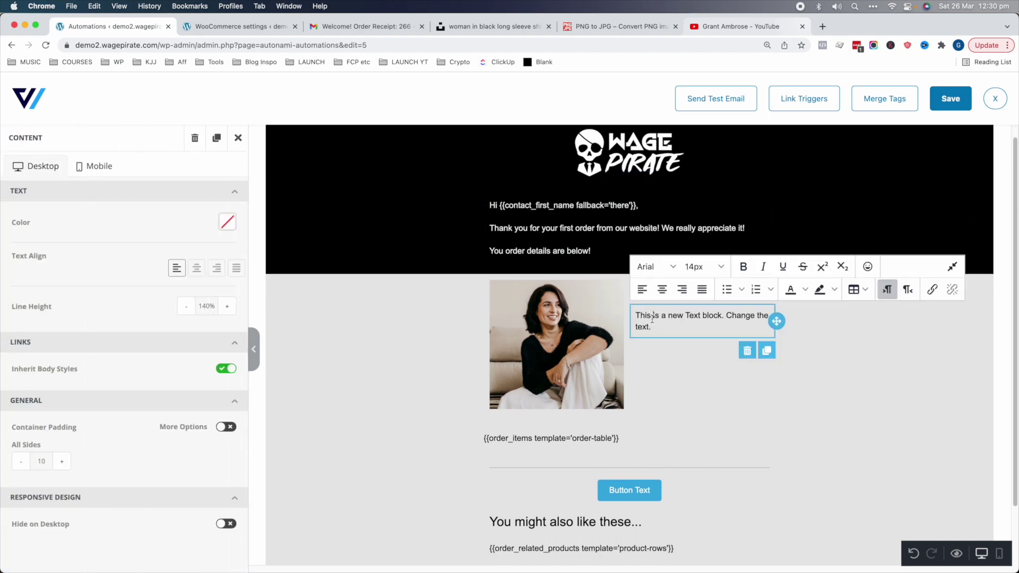
click(867, 350)
double_click(668, 286)
text(You made the ri)
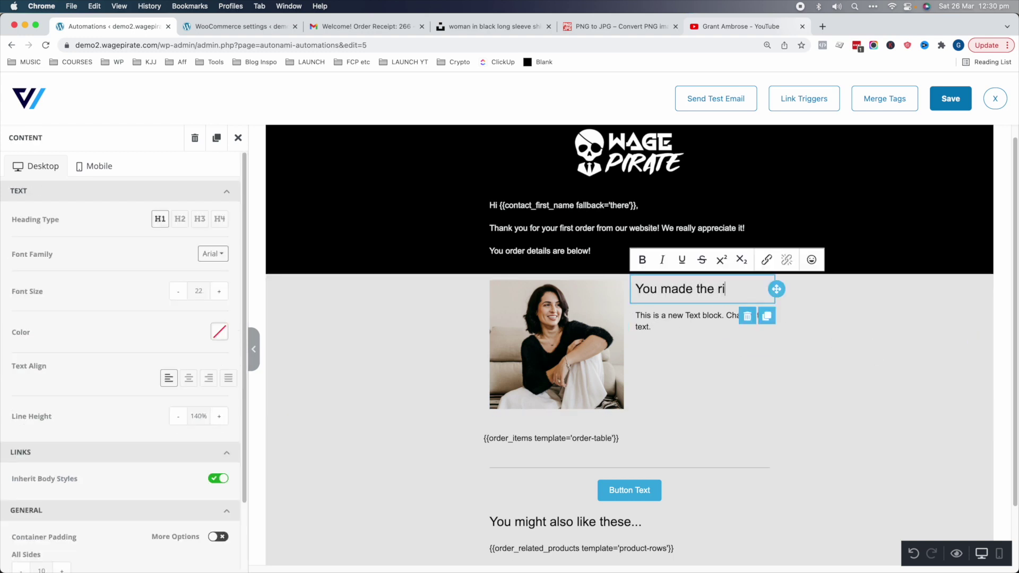
Enter "Did you know that we source our products from eco-friendly sources that have been....." as the paragraph and move the button, relabelled "Our Story", beneath it.
text(endly sourc)
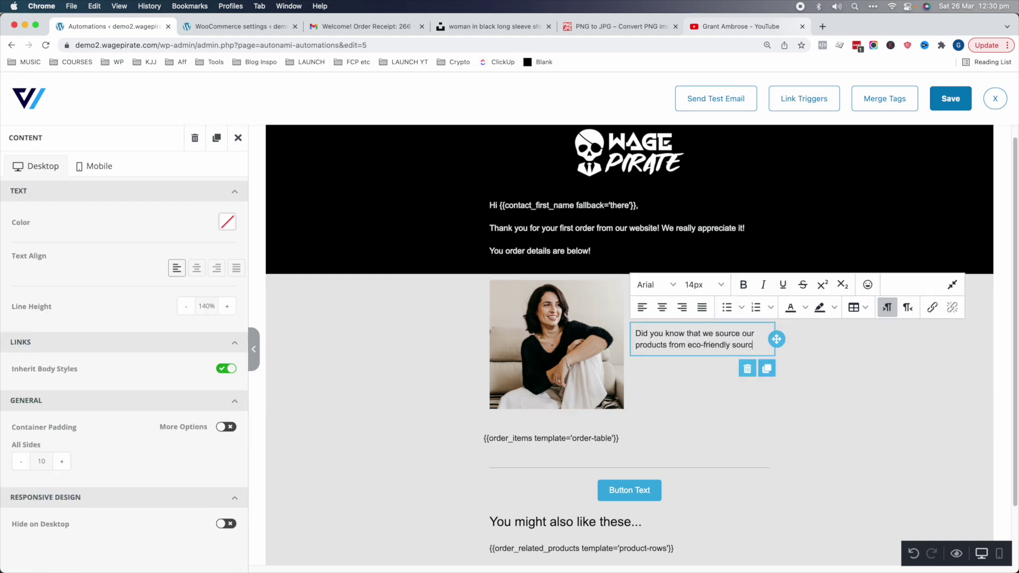
text(es that have been.....)
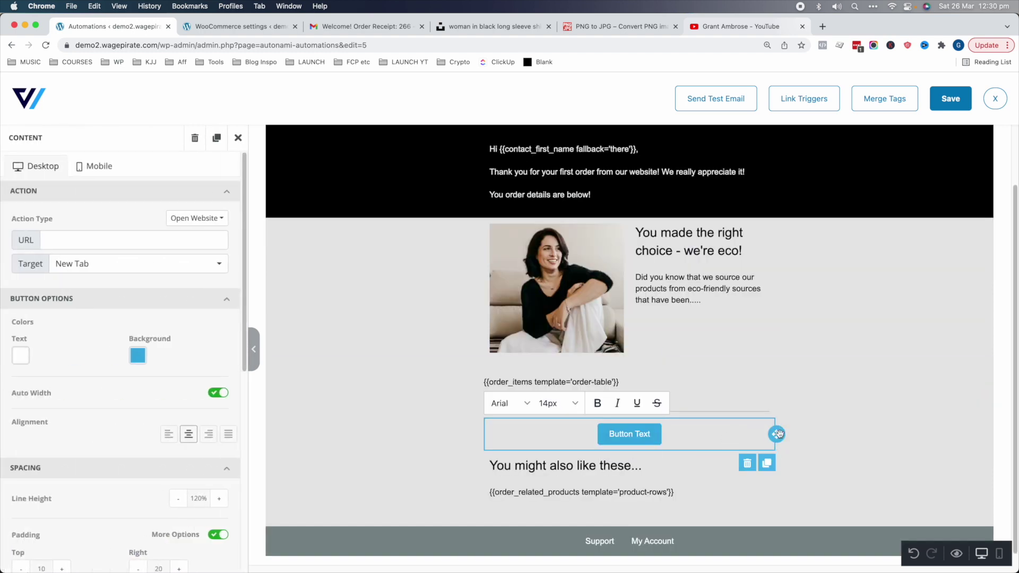
drag(777, 435, 716, 349)
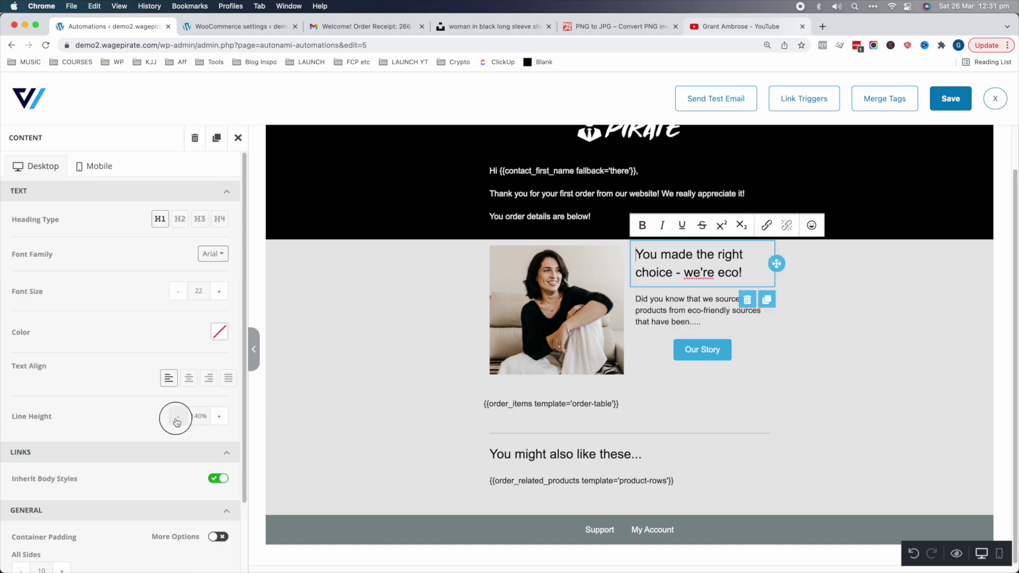
Set the eco heading's line height to 110% and raise its top container padding to about 25.
click(177, 422)
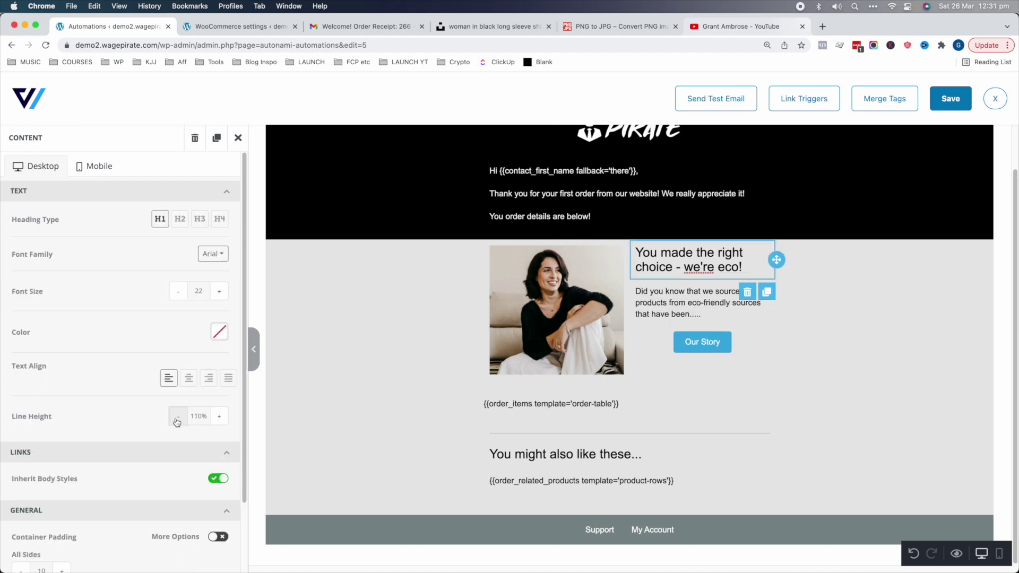
scroll(148, 470, down, 3)
click(220, 455)
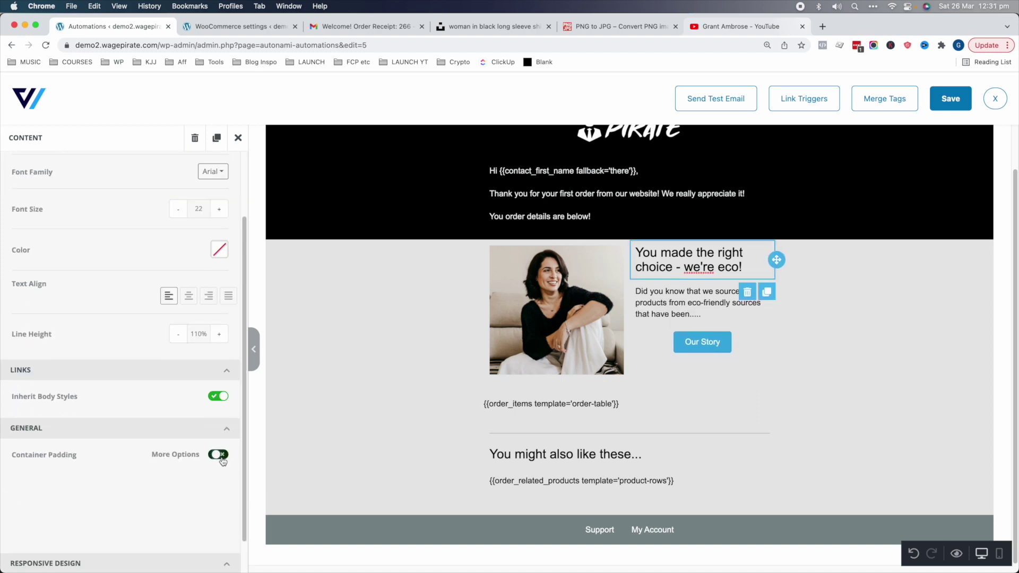
scroll(59, 474, down, 1)
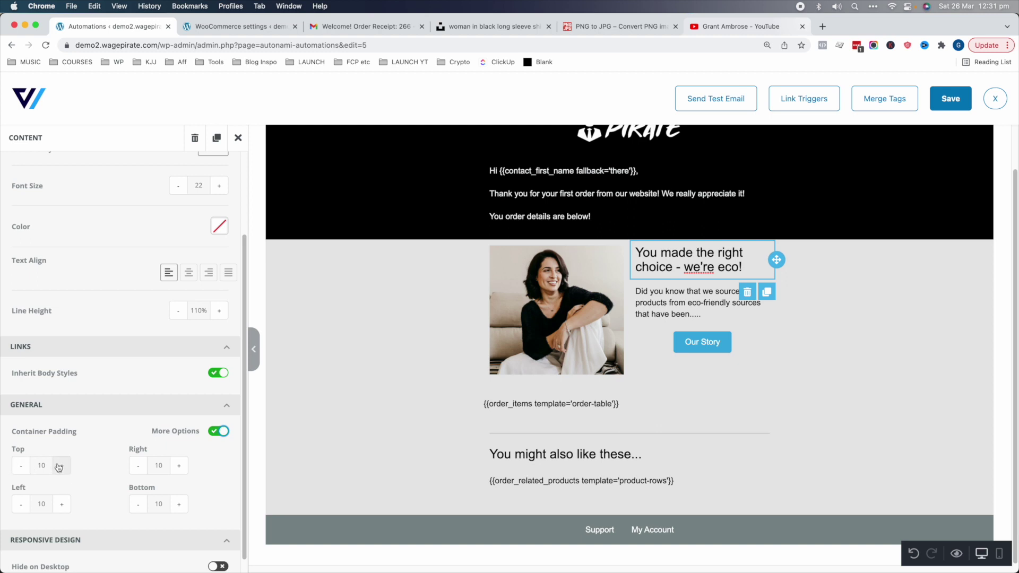
click(59, 467)
click(59, 467)
click(59, 467)
click(58, 468)
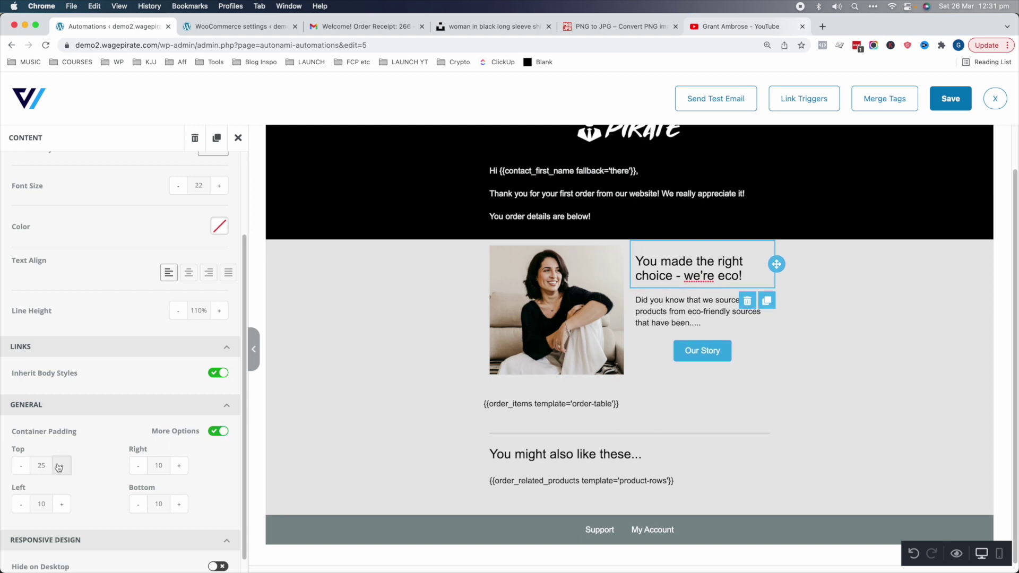
Left-align the Our Story button within its column.
click(749, 355)
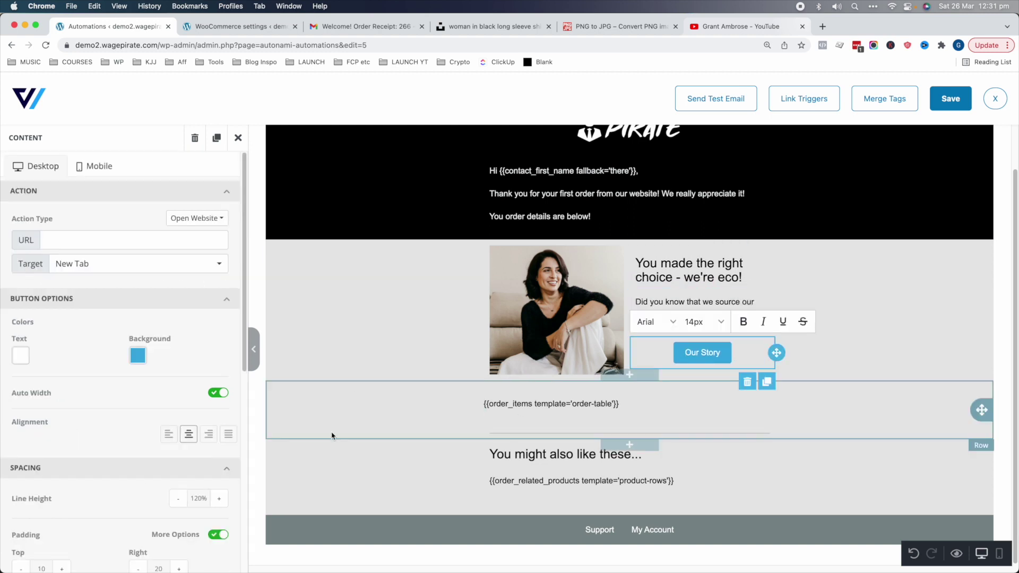
click(169, 434)
click(856, 370)
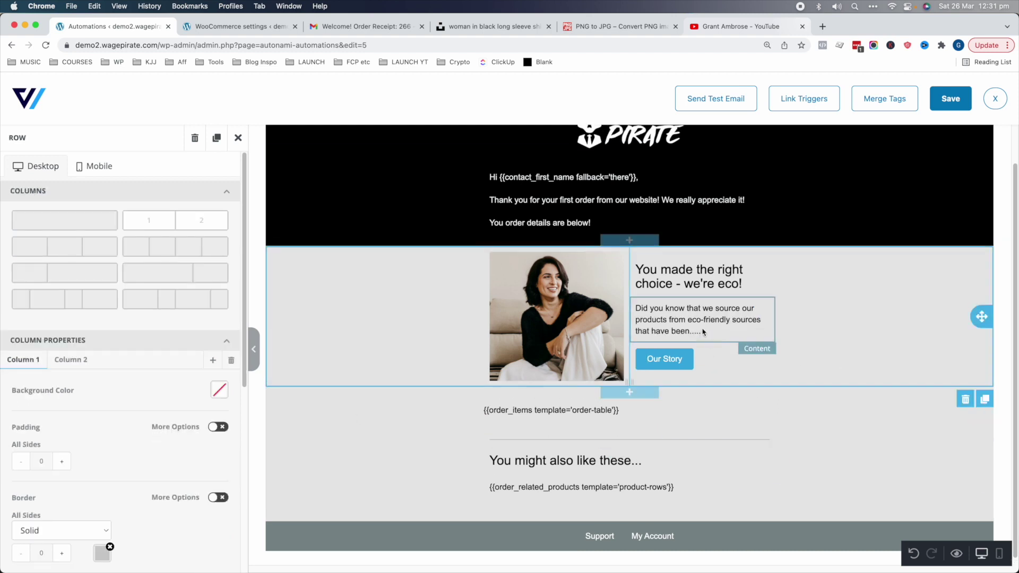
Increase only the top padding of column 1 so the photo moves down toward the heading's level.
scroll(703, 332, up, 2)
click(389, 355)
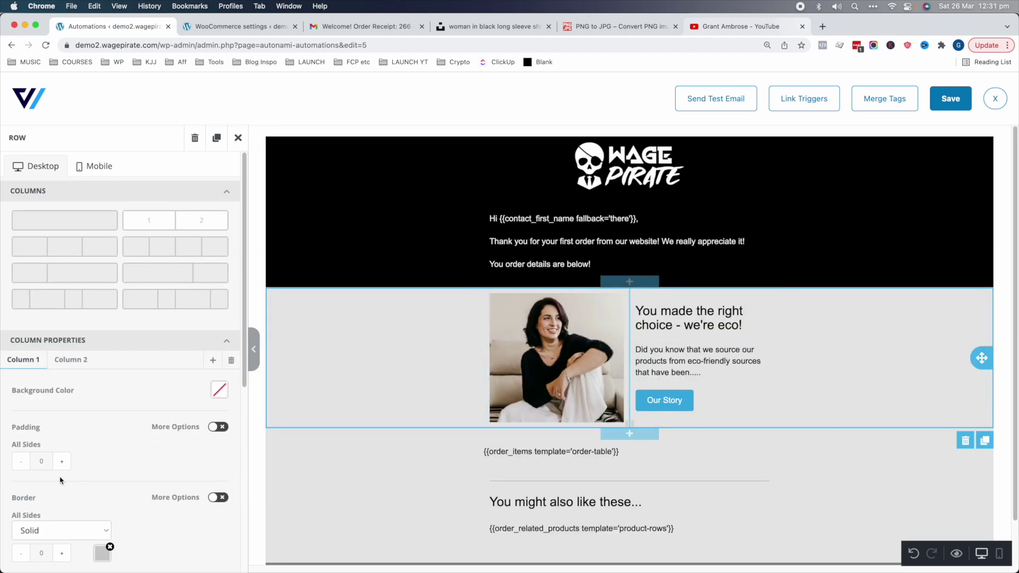
scroll(60, 481, down, 3)
click(218, 305)
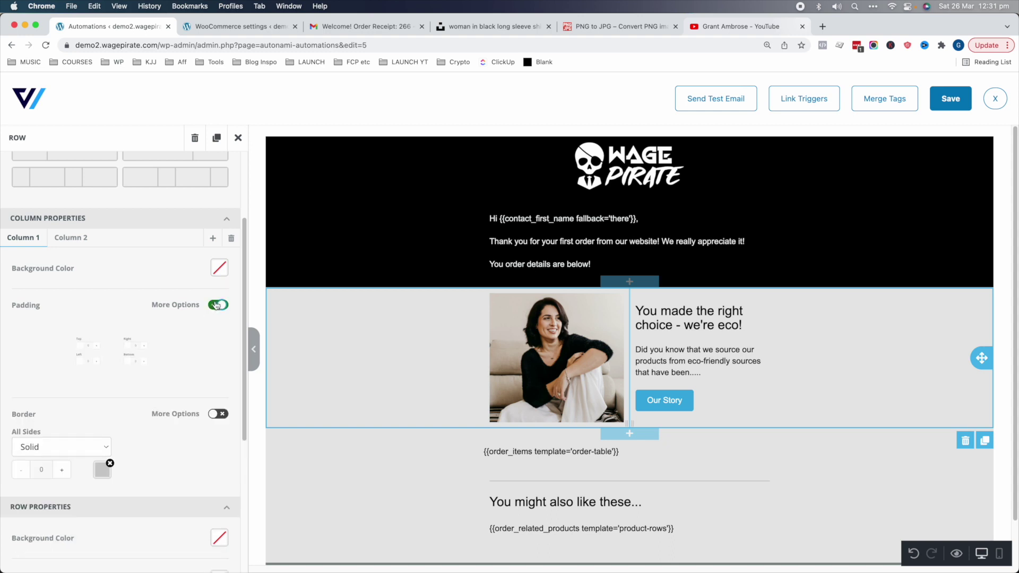
text(9)
click(63, 341)
click(63, 341)
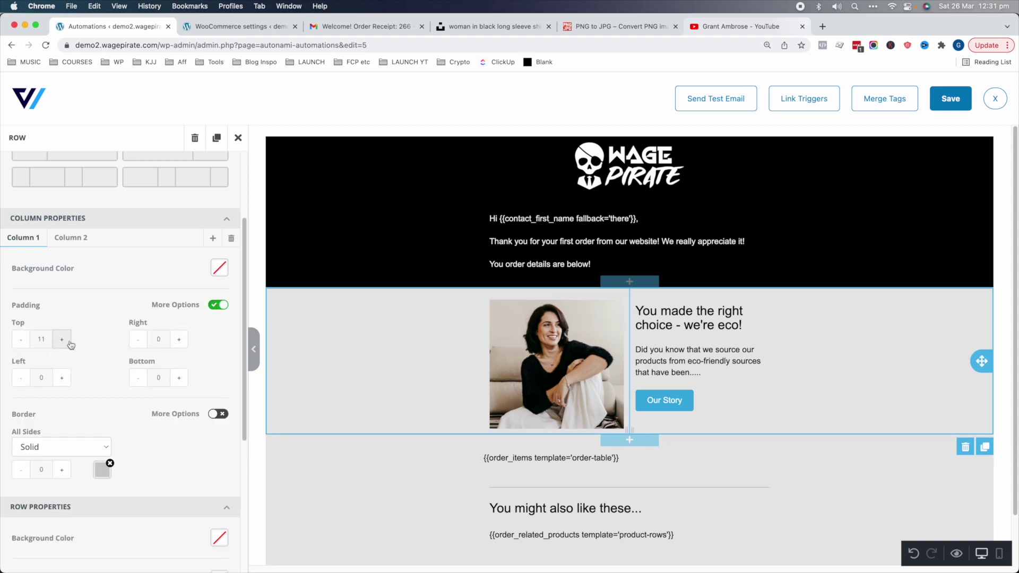
click(63, 341)
click(62, 340)
click(63, 340)
click(62, 340)
click(808, 455)
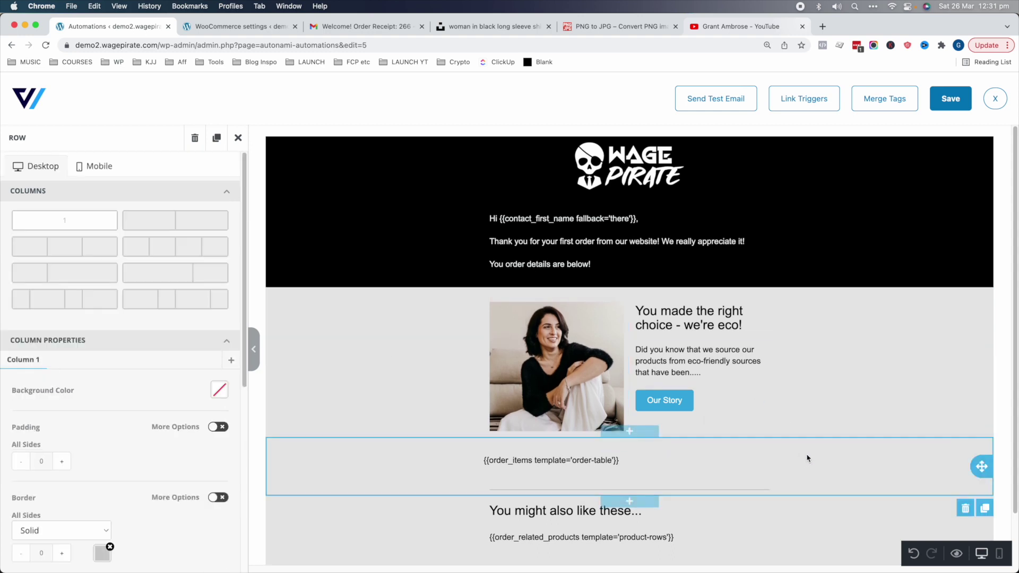
scroll(784, 487, down, 2)
scroll(581, 361, up, 2)
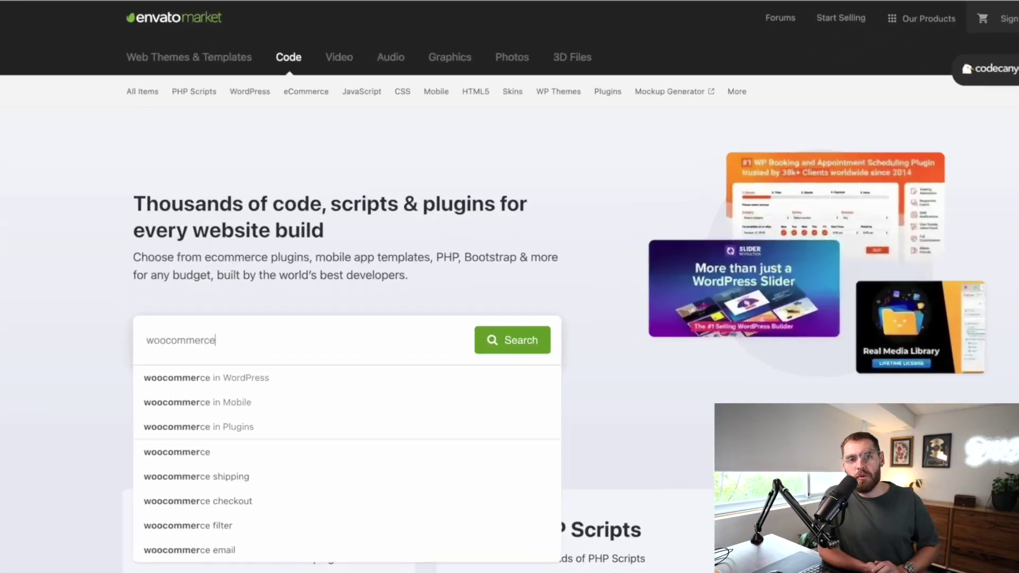
Switch to CodeCanyon, search for "woocommerce email templates" and examine the Avanti style's order email preview.
text(email templates)
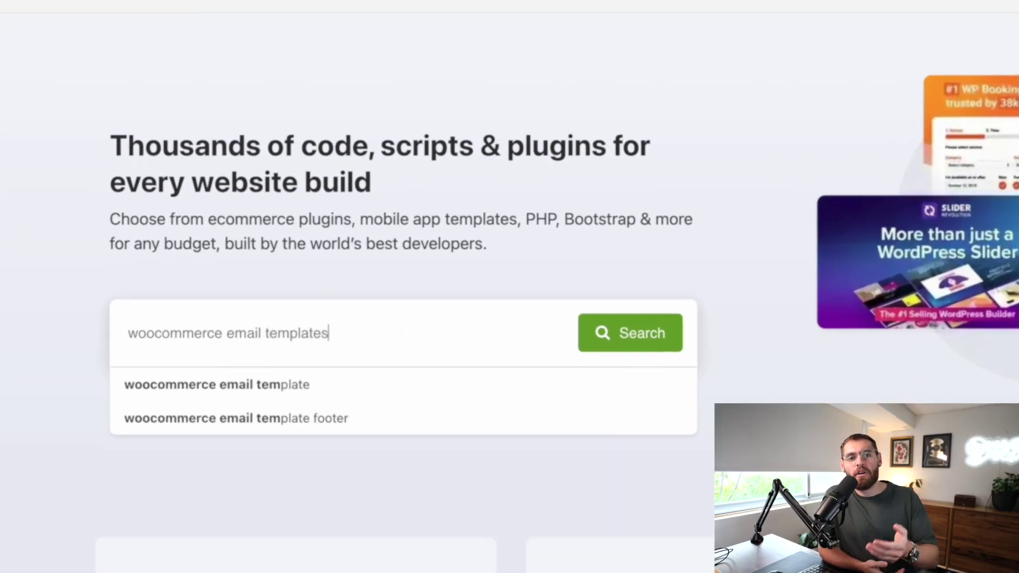
key(Return)
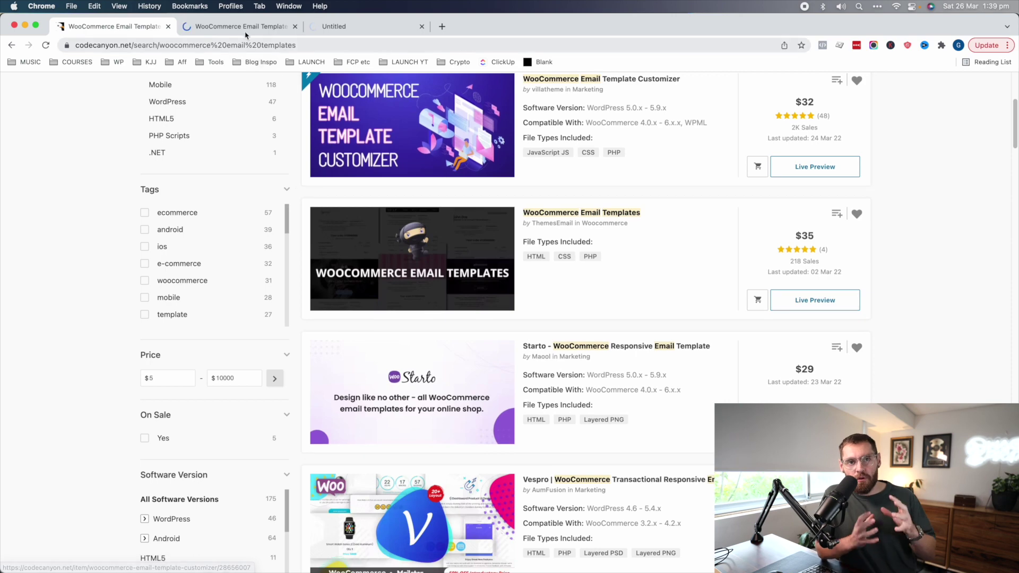
key(ctrl+Tab)
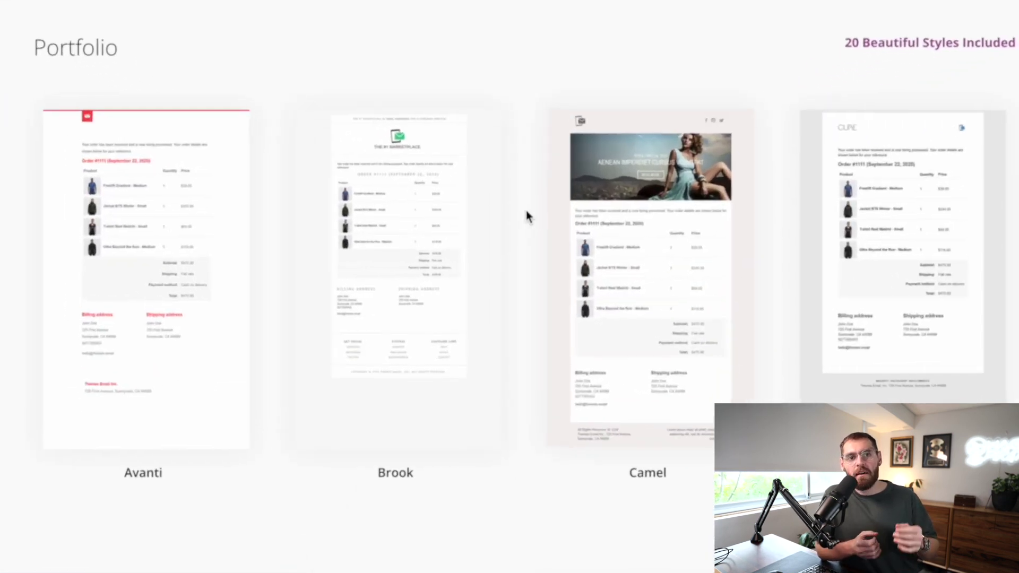
click(242, 259)
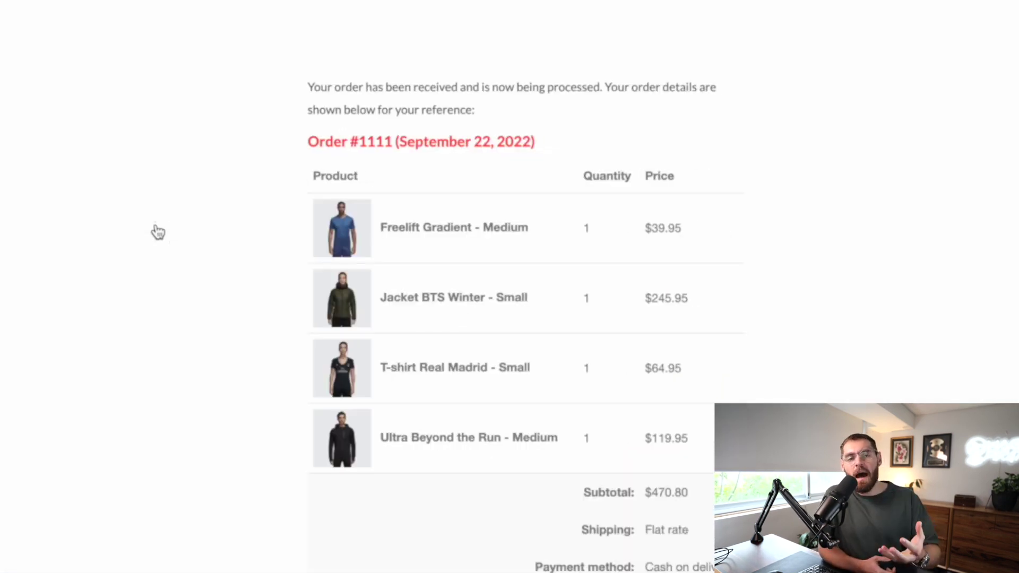
scroll(881, 375, down, 4)
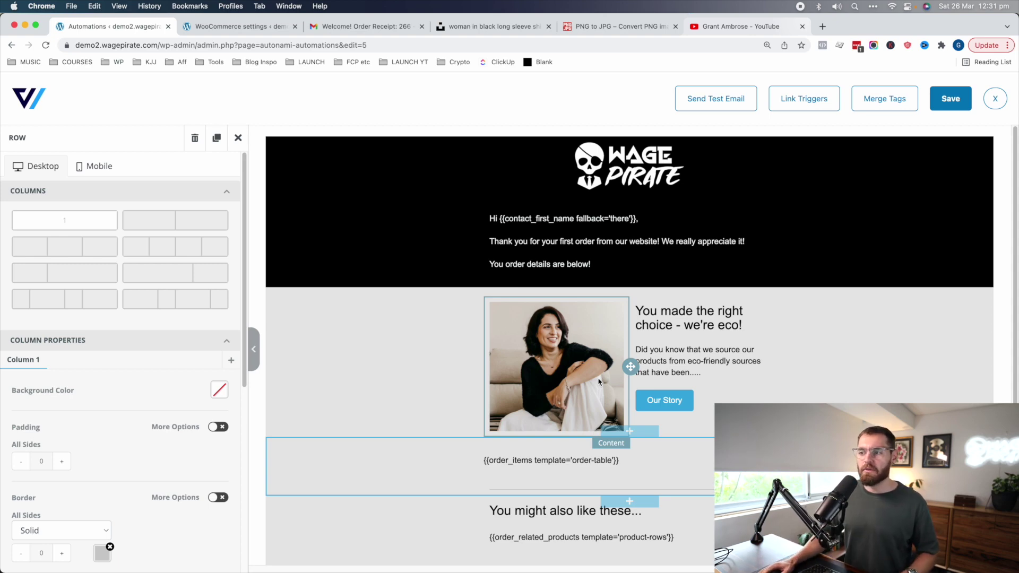
Back in the email editor, delete the order_items merge tag from the text block below the eco section.
scroll(584, 329, down, 2)
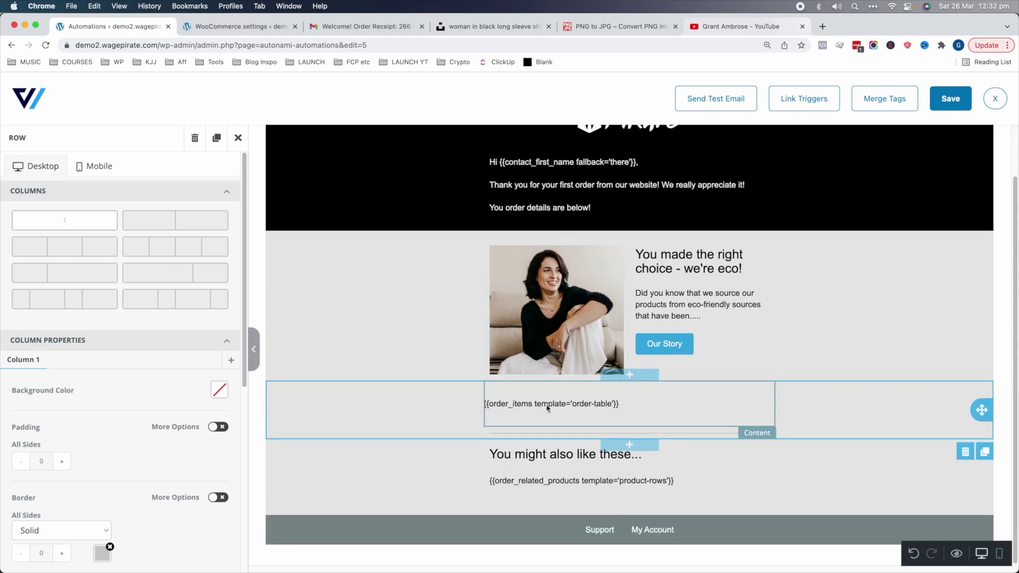
click(520, 411)
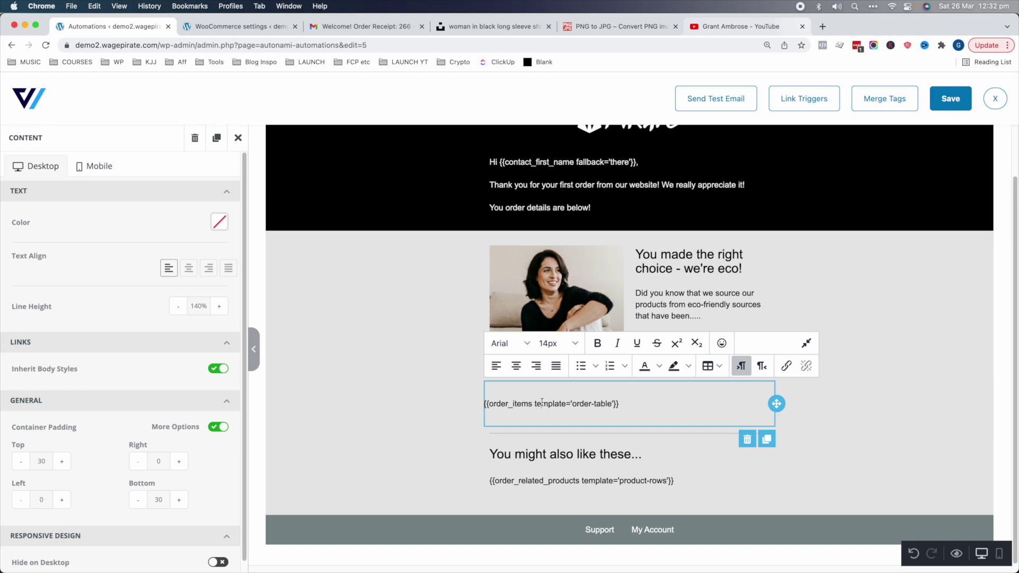
drag(594, 404, 503, 406)
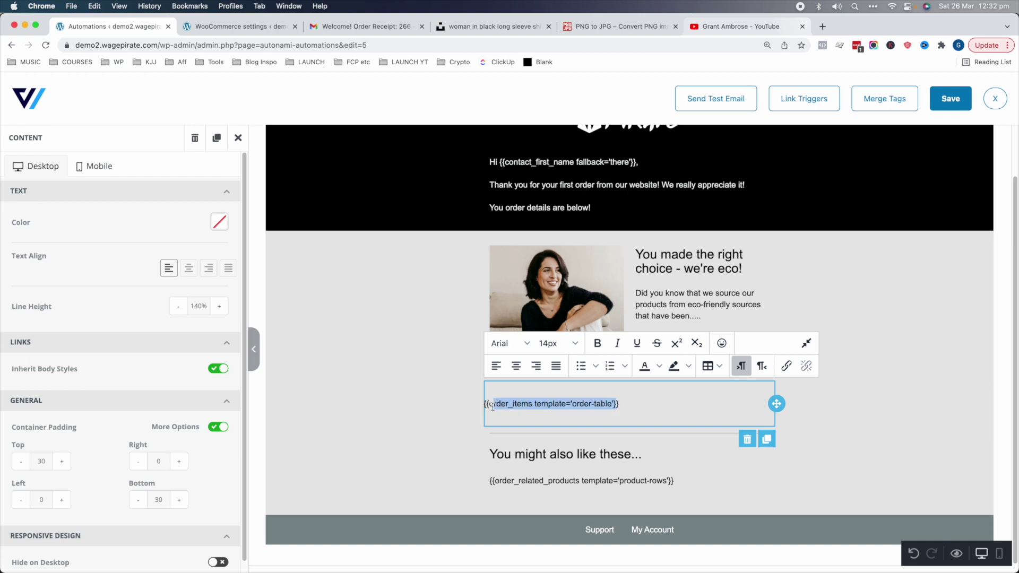
click(600, 399)
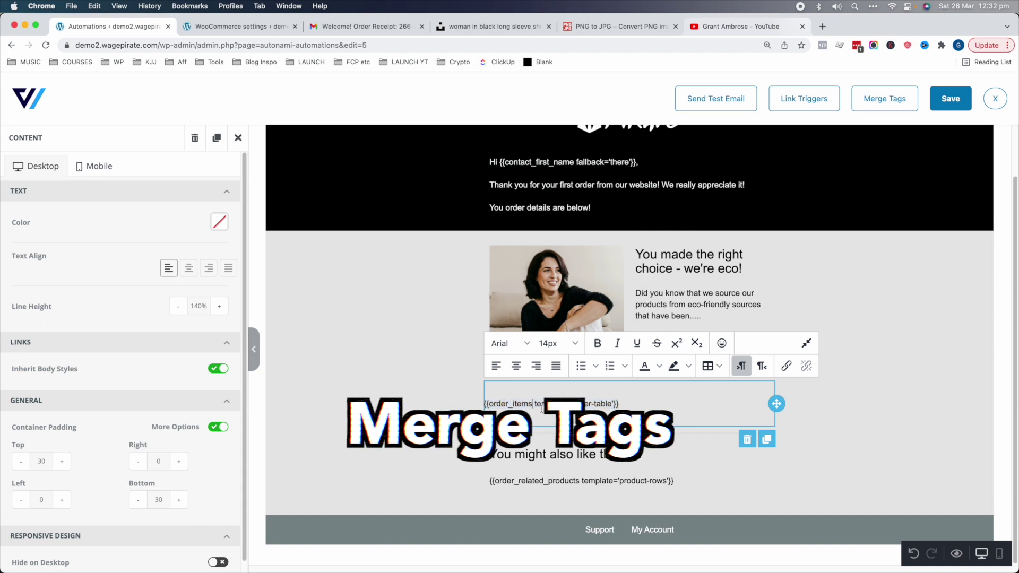
click(645, 408)
key(super+a)
key(BackSpace)
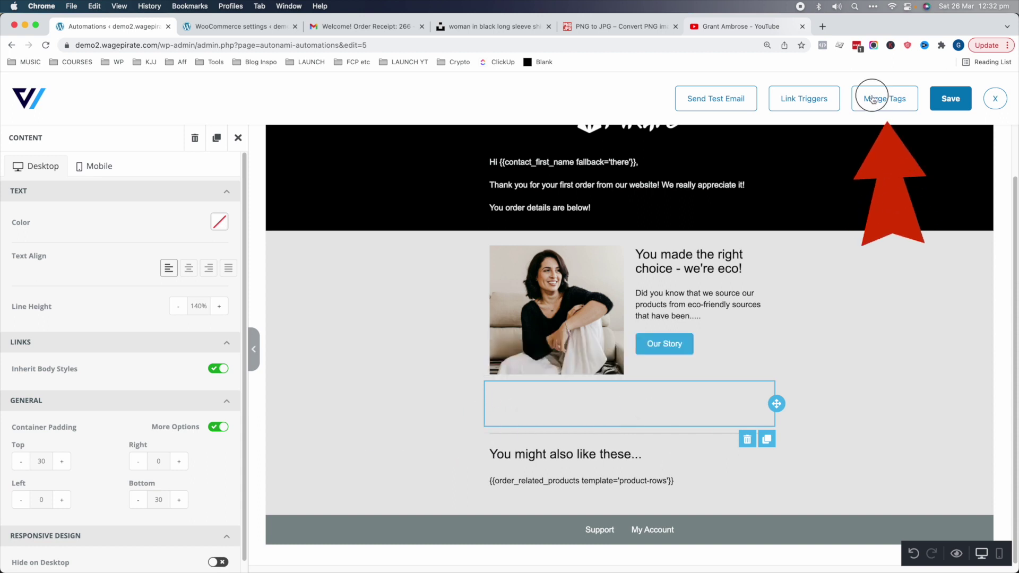
Copy the Order Items merge tag with the WooCommerce Order Summary Layout template and paste it into the emptied text block.
click(885, 100)
text(order)
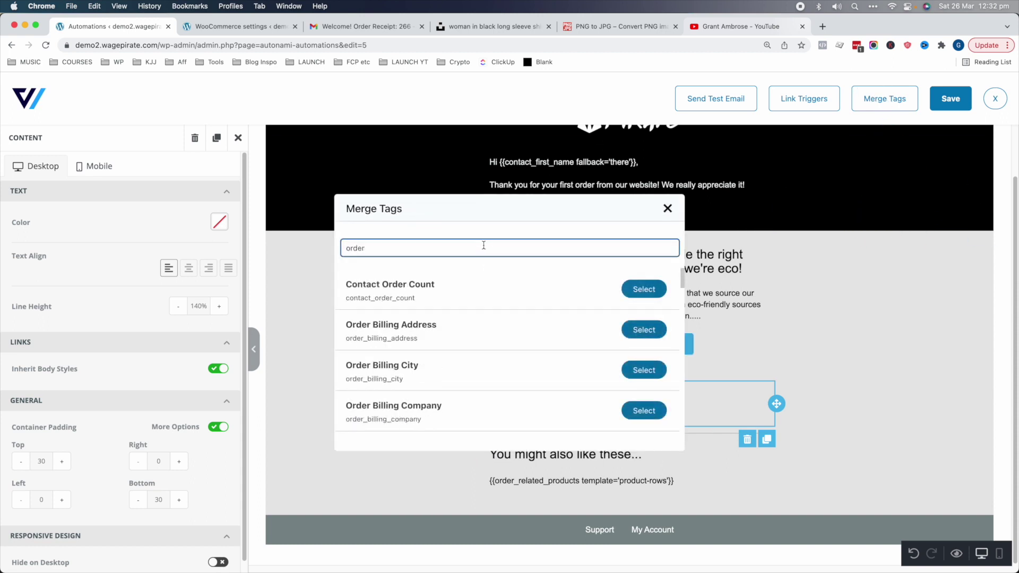
text( ite)
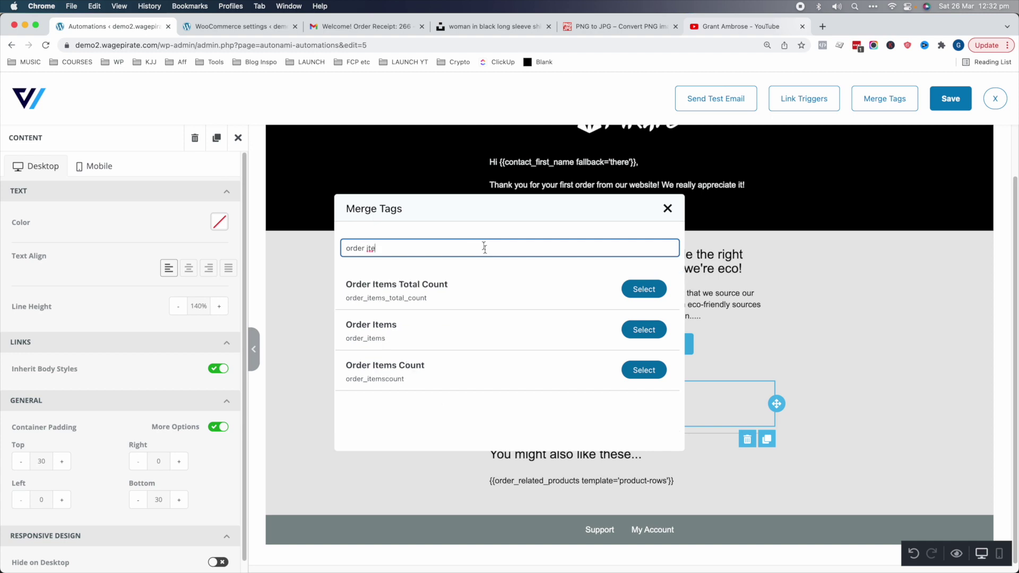
click(642, 330)
click(531, 295)
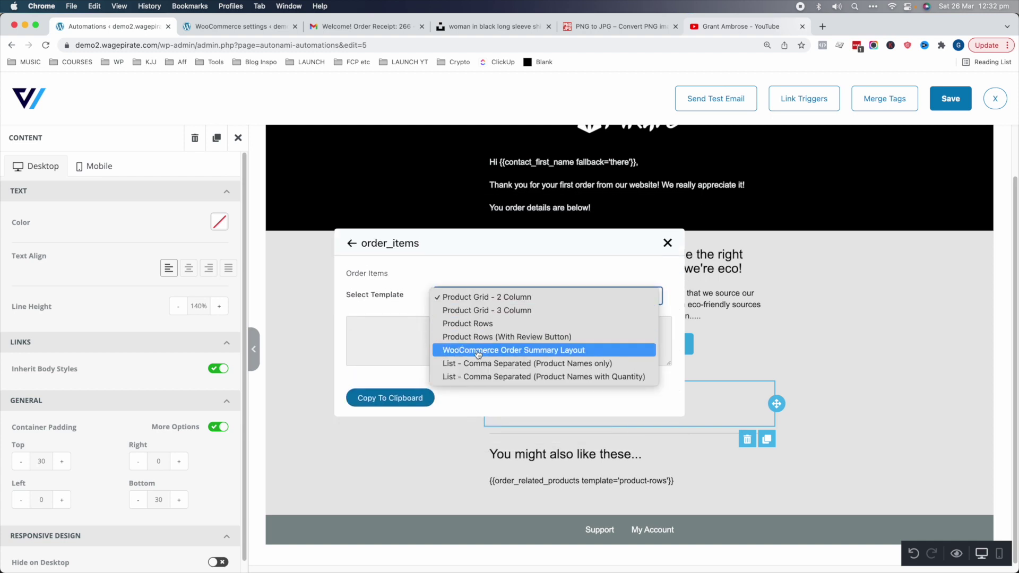
click(553, 350)
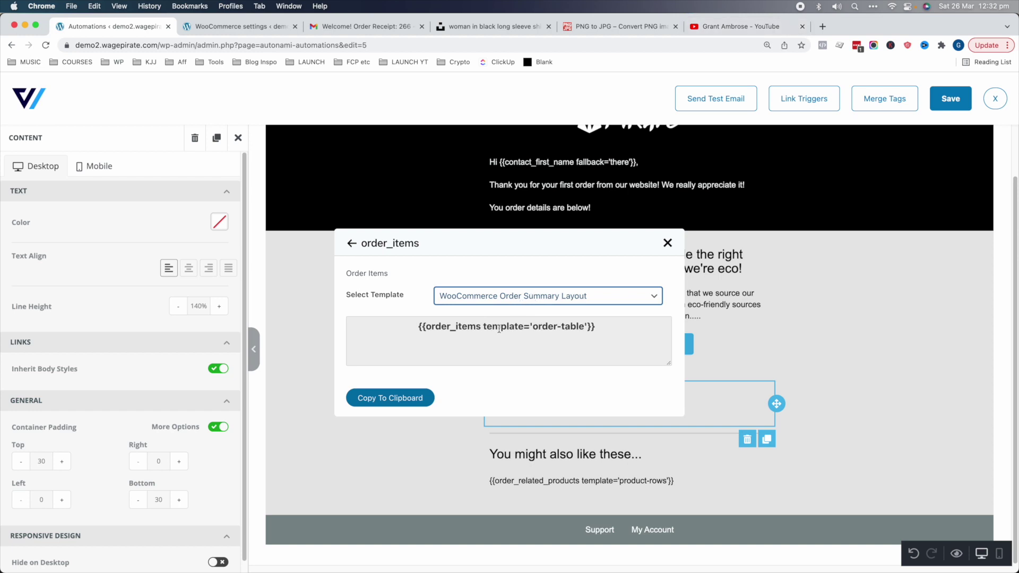
click(391, 398)
click(524, 402)
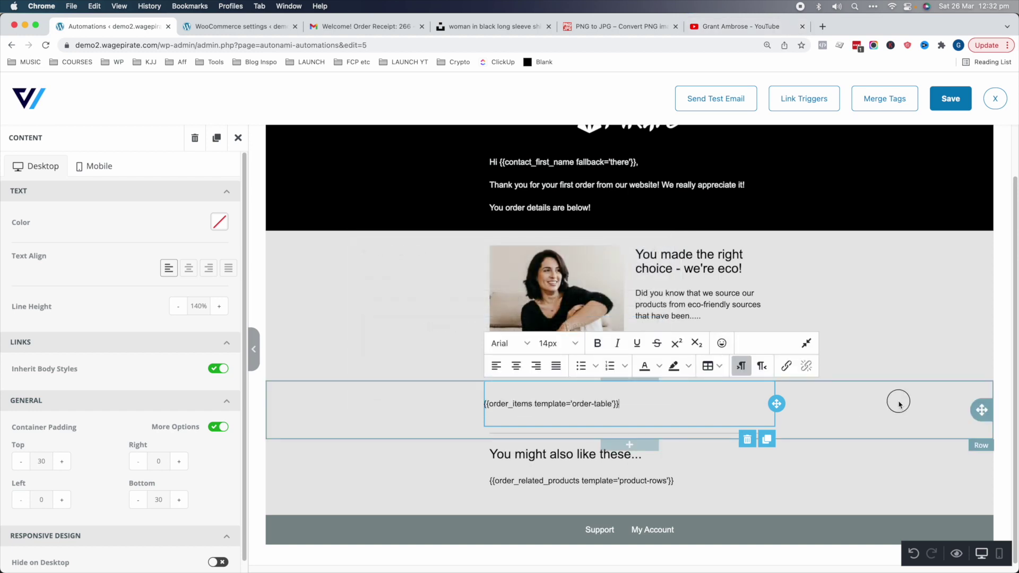
Delete the order_related_products merge tag from the text block under the "You might also like these..." heading.
click(899, 402)
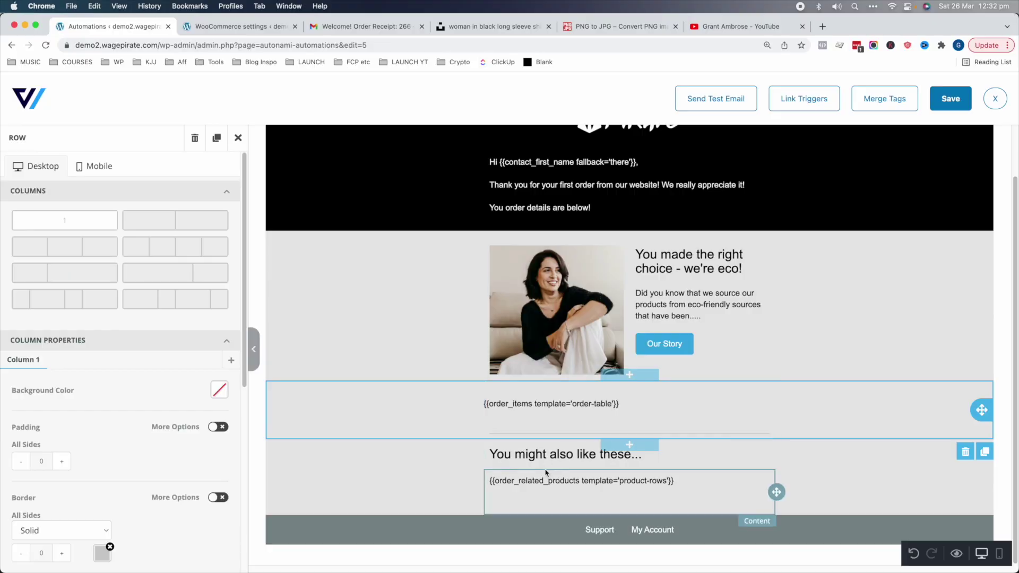
click(531, 456)
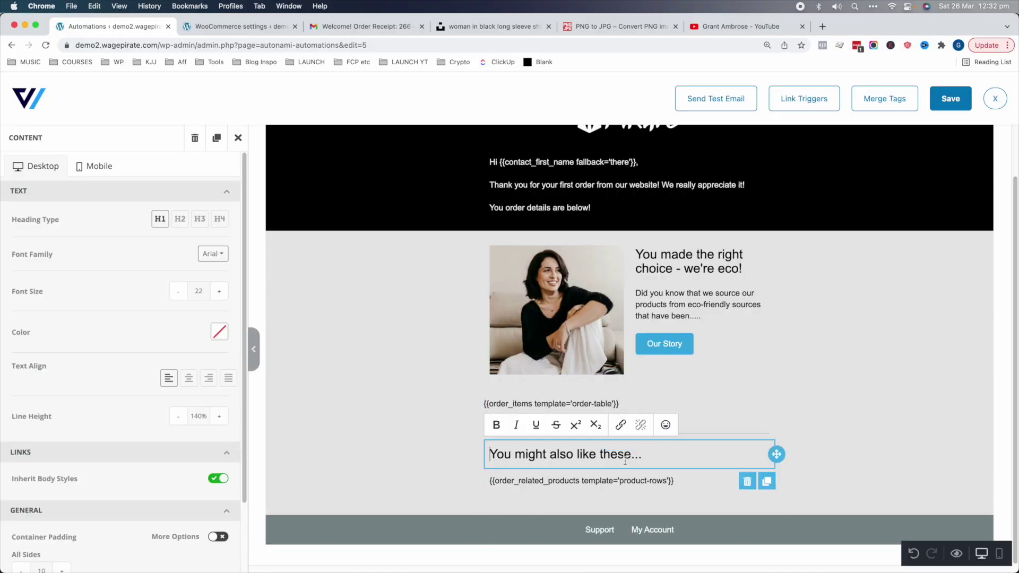
click(644, 482)
drag(674, 481, 535, 477)
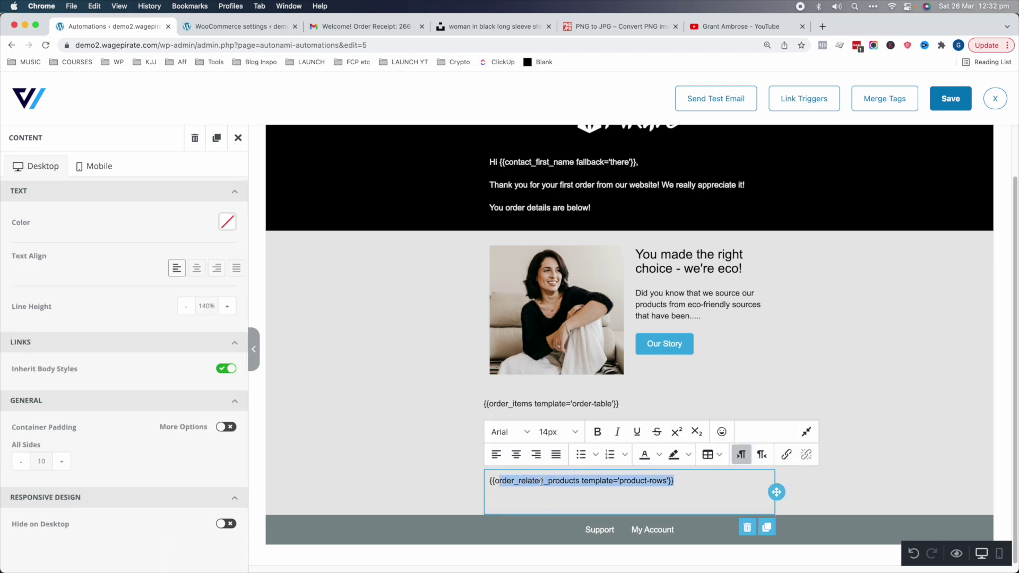
click(543, 481)
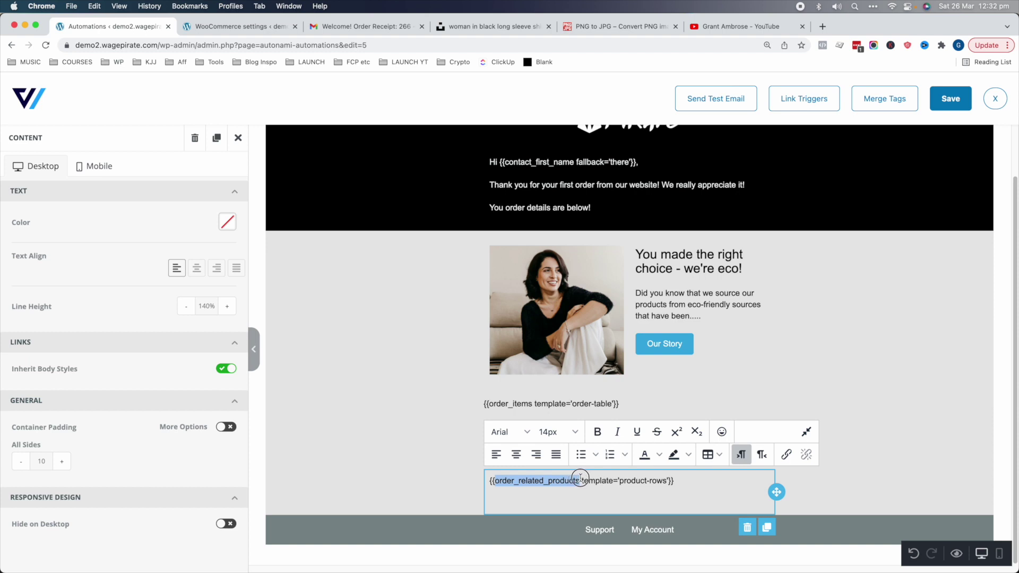
click(620, 486)
key(super+a)
key(BackSpace)
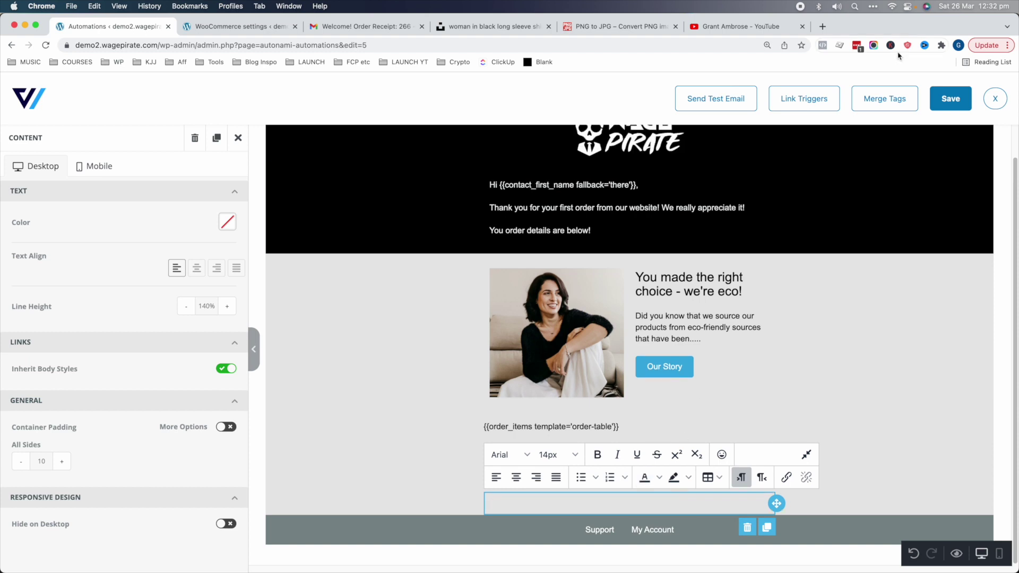
Copy the Order Related Products merge tag with the Product Rows template and paste it into the emptied text block.
click(885, 98)
text(related)
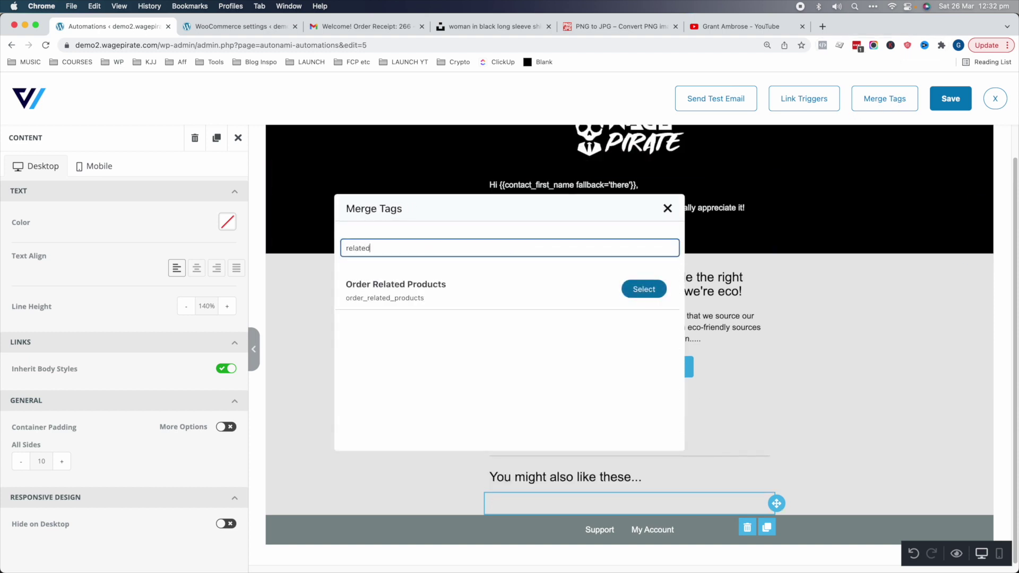
click(661, 287)
click(625, 295)
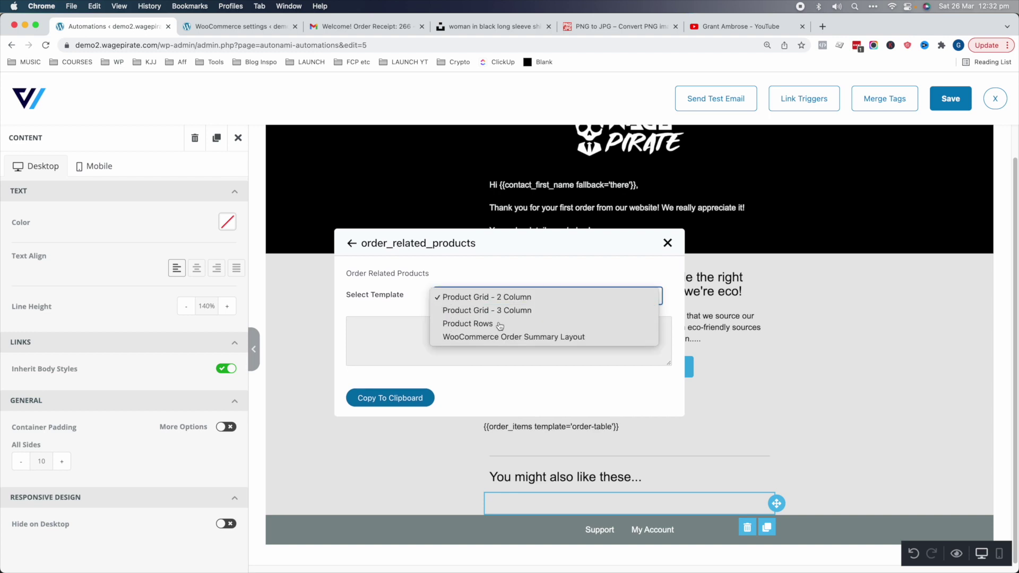
click(499, 325)
click(390, 398)
click(531, 503)
text({{order_related_products template='product-rows'}})
Set the background color of the whole row holding the order_items tag to white.
click(361, 441)
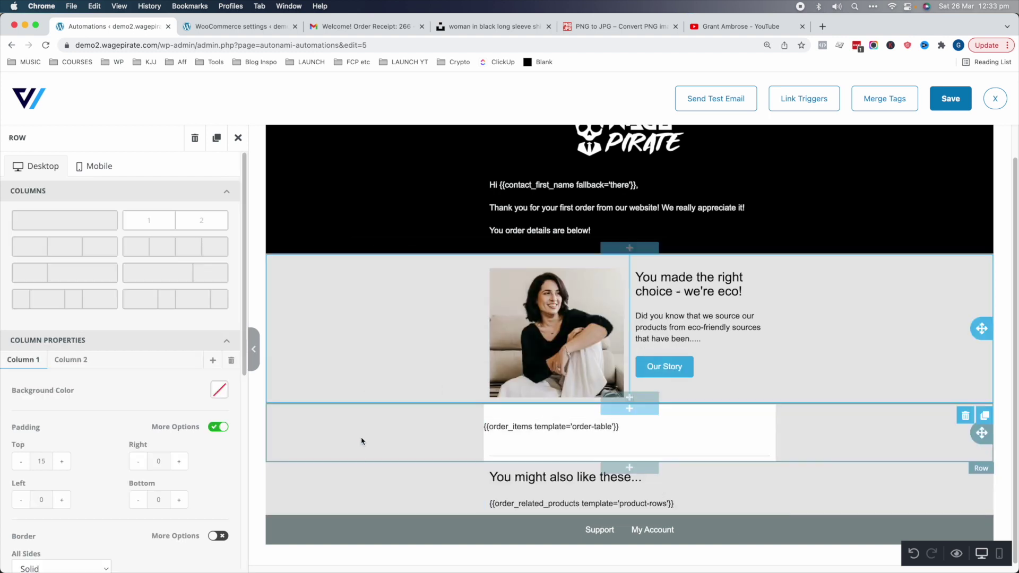
click(349, 429)
scroll(131, 437, down, 5)
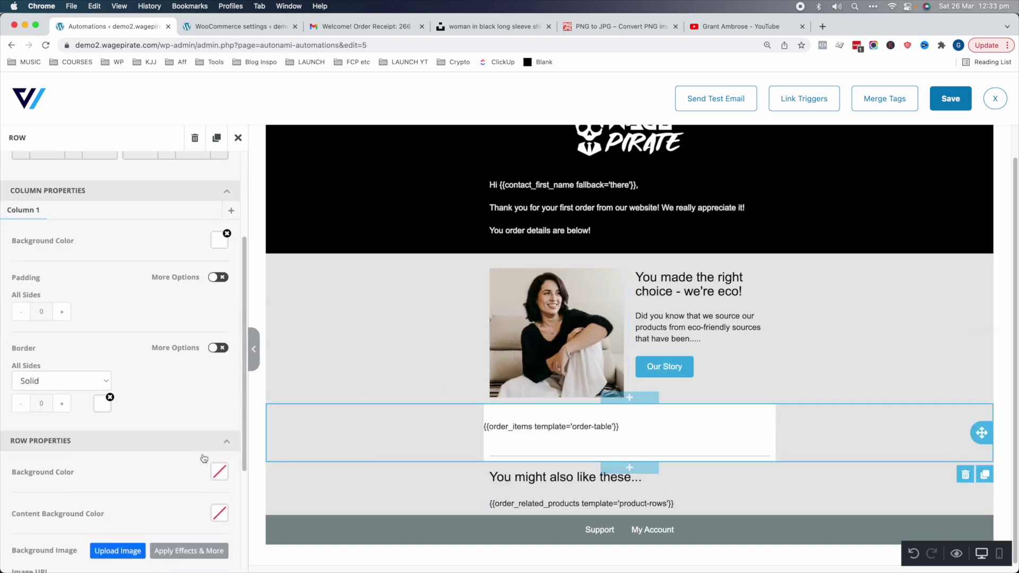
click(219, 345)
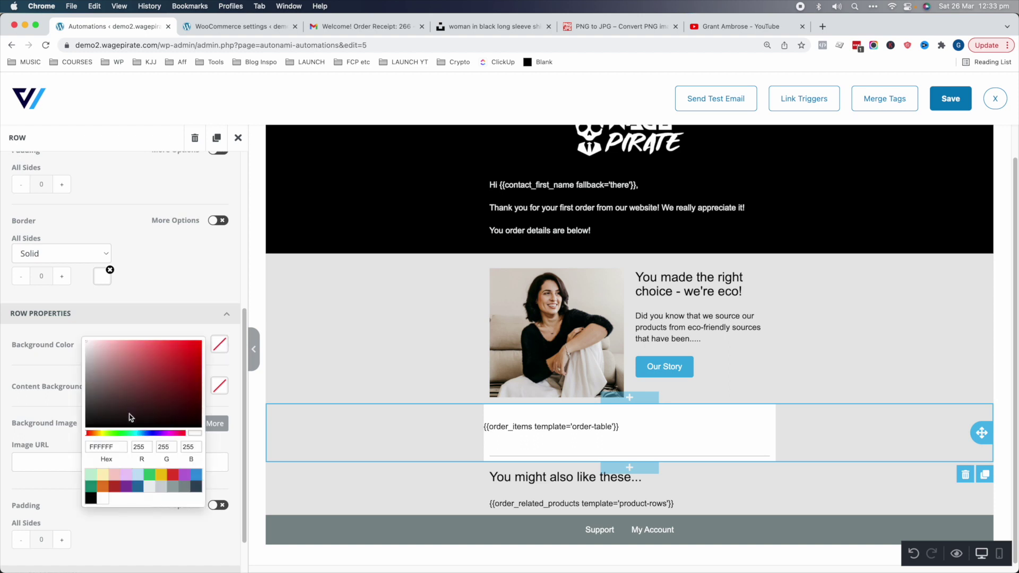
click(100, 501)
Delete the divider line below the order_items tag and set the top padding of that row's column to 10.
click(741, 457)
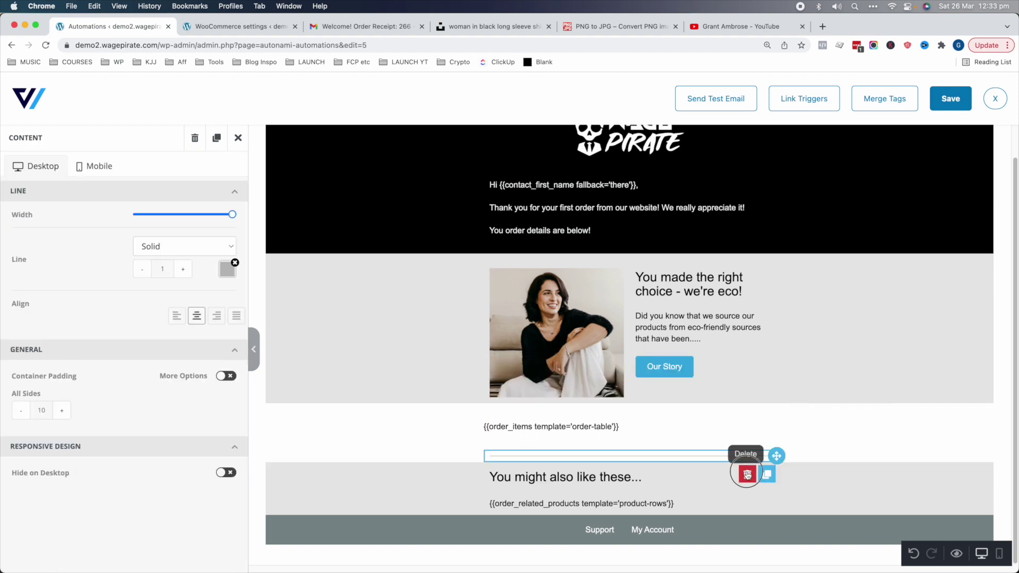
click(747, 474)
click(319, 432)
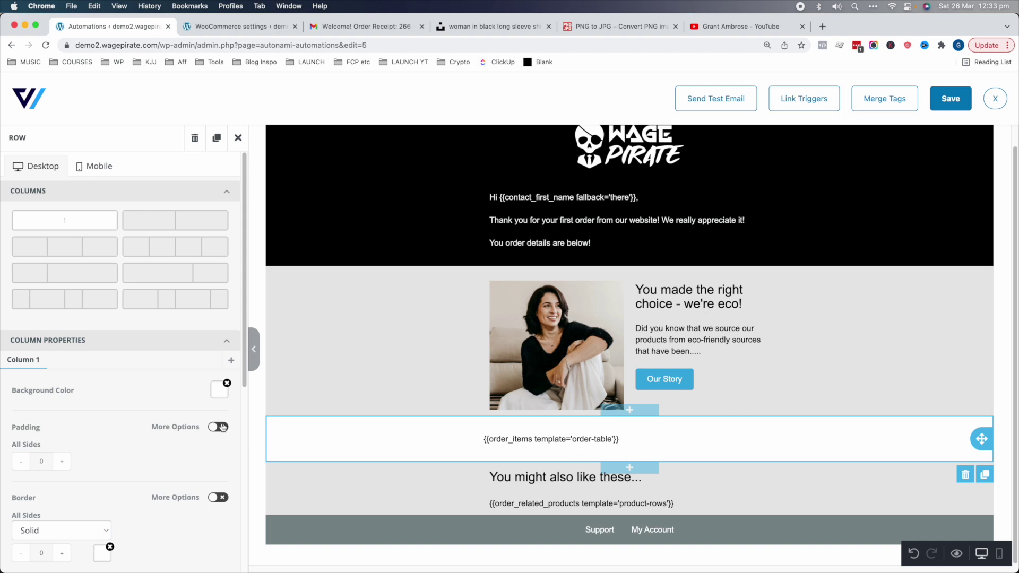
click(222, 428)
text(10)
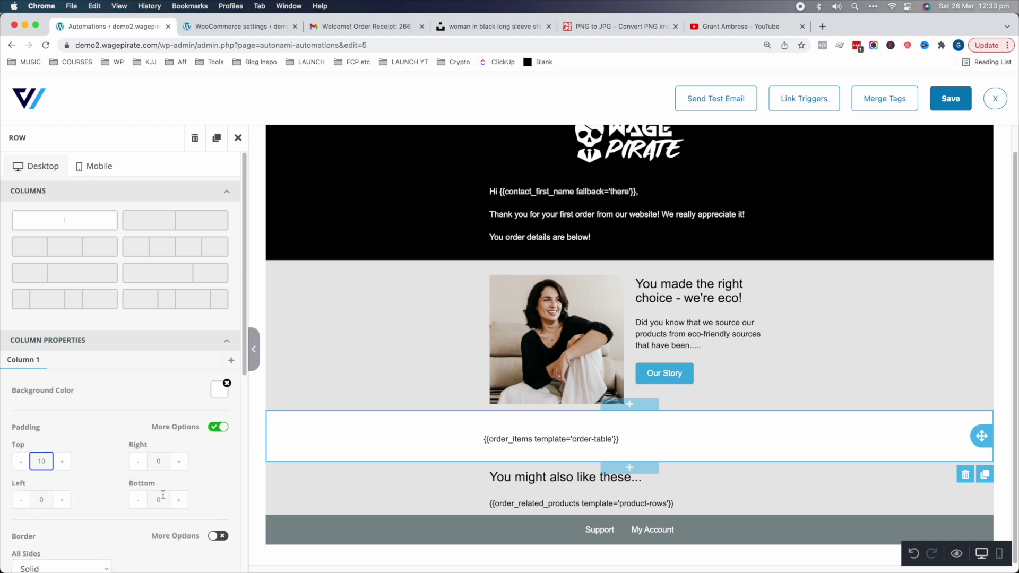
click(404, 390)
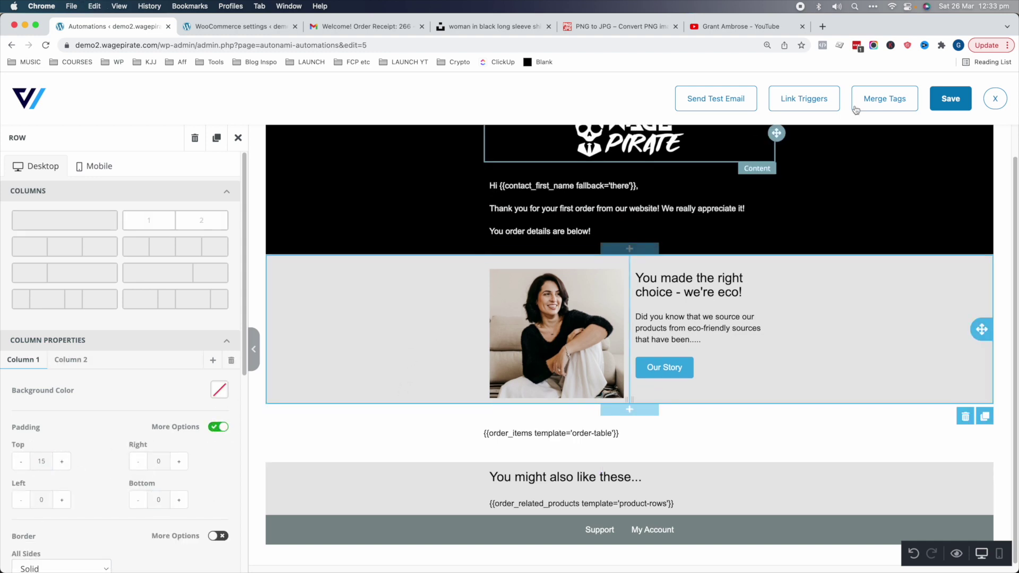
Duplicate the "You might also like these..." heading, move the copy above the order_items tag and change it to "Here are the items you have ordered today".
click(540, 475)
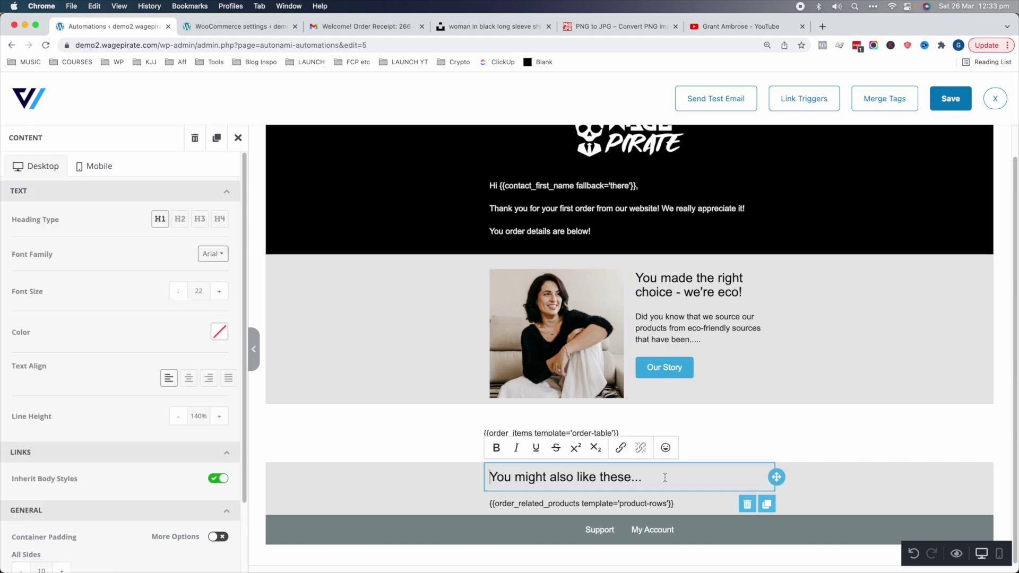
click(767, 503)
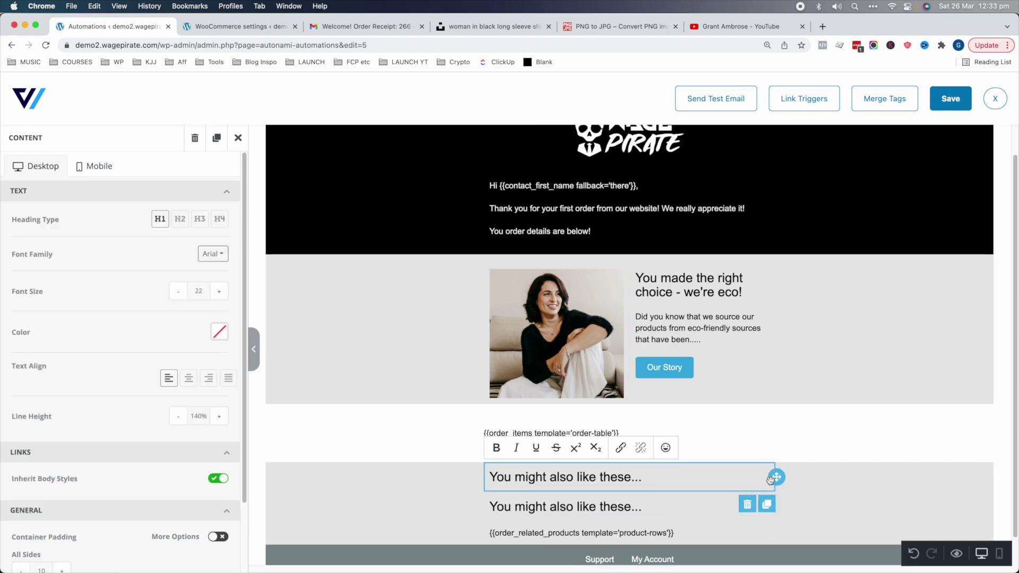
drag(770, 479, 525, 425)
triple_click(551, 427)
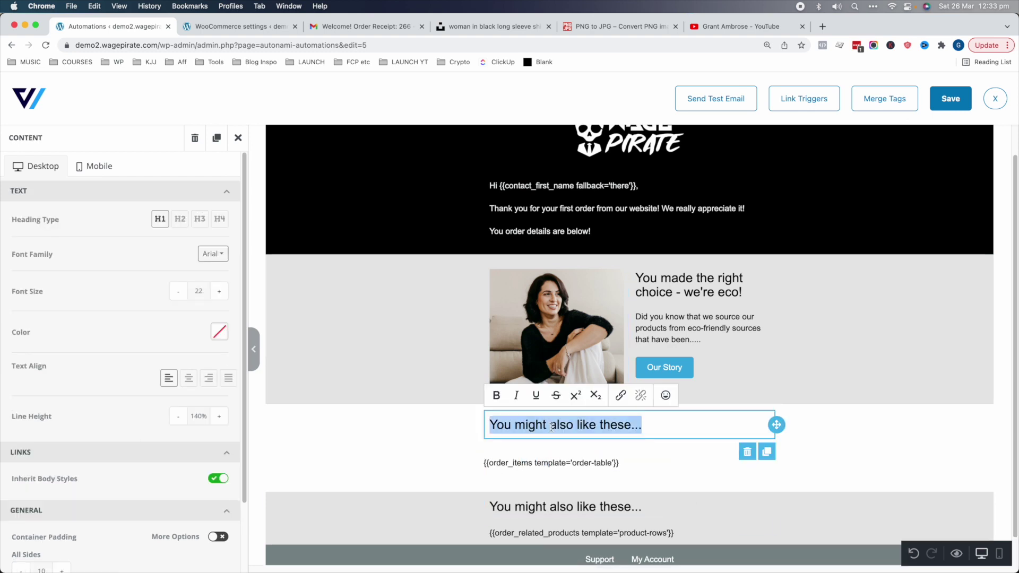
text(Here are the items you hav)
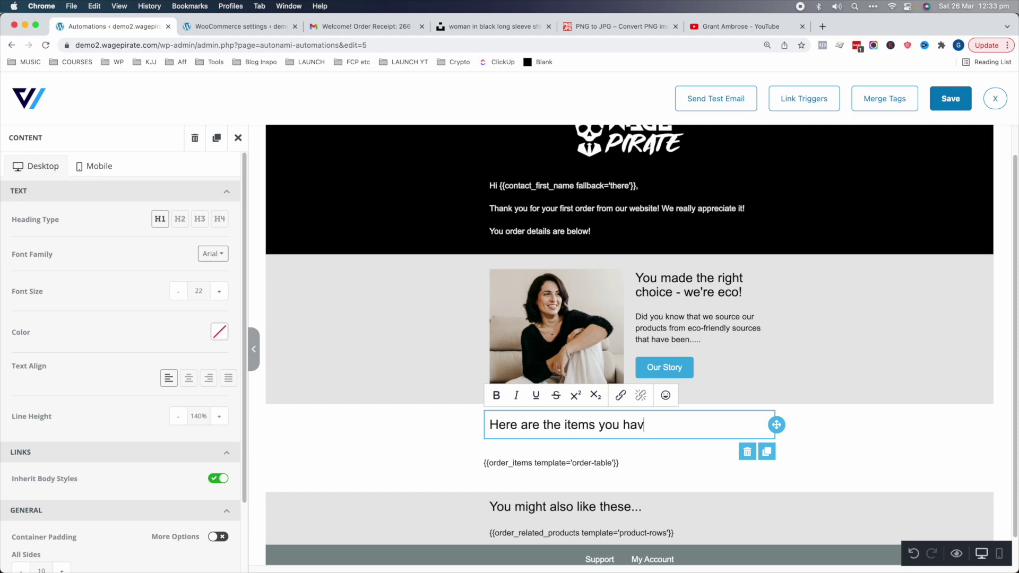
text(e ordered today)
Change the Our Story button's background to the preset bright green and save the email.
click(665, 367)
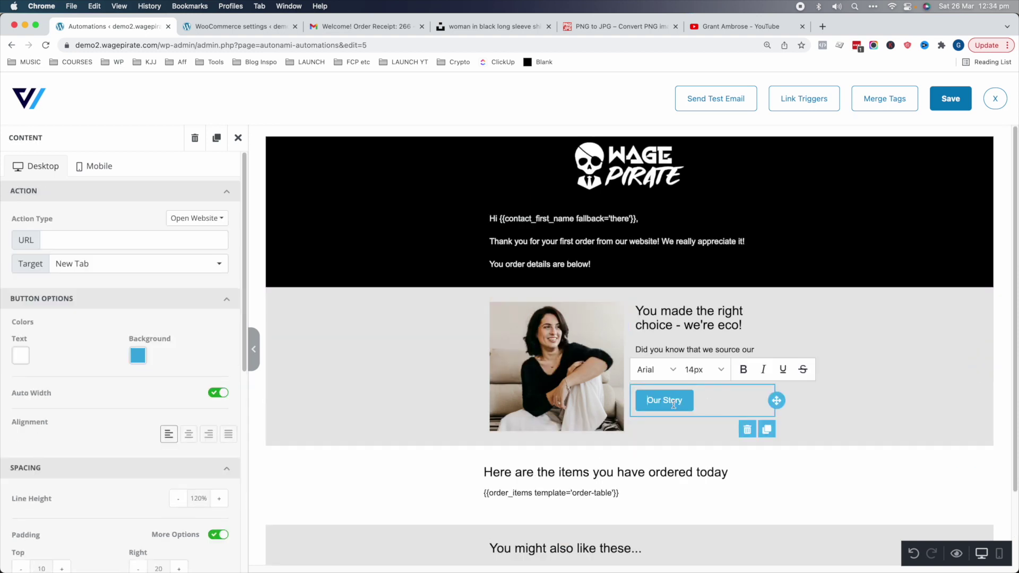
click(138, 359)
click(47, 425)
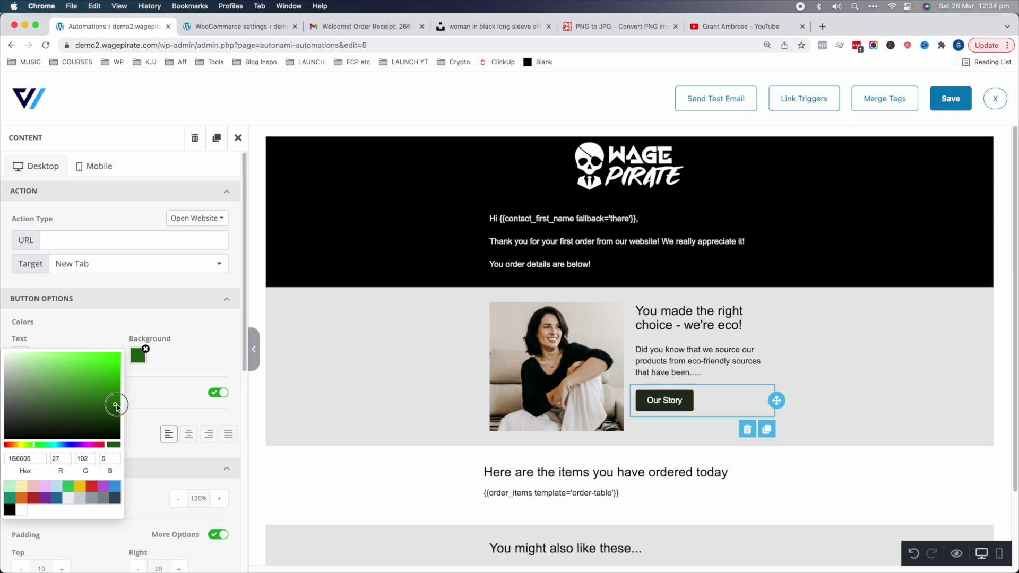
mouse_move(117, 406)
mouse_down()
mouse_move(126, 407)
mouse_move(112, 406)
mouse_up()
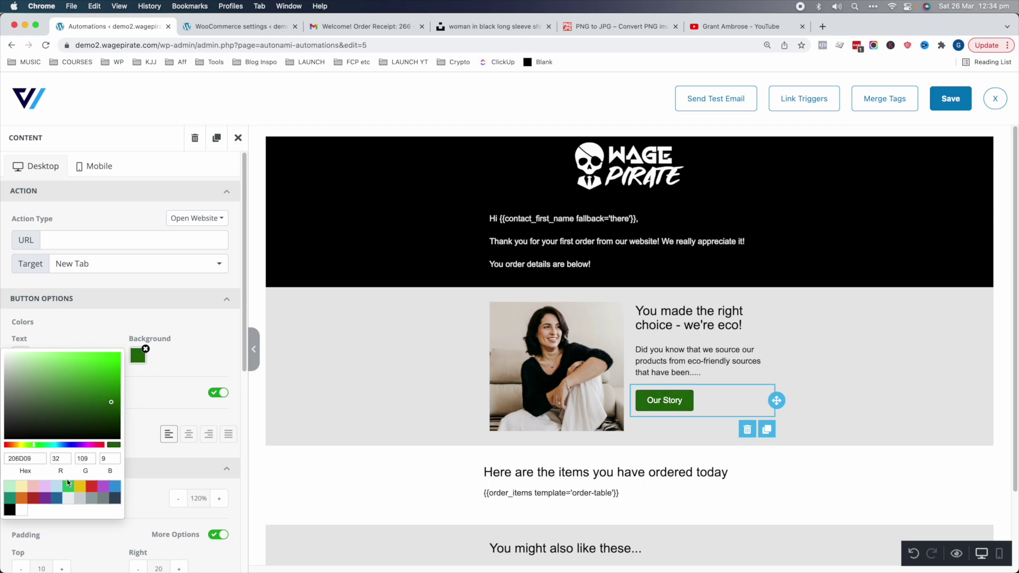
click(217, 353)
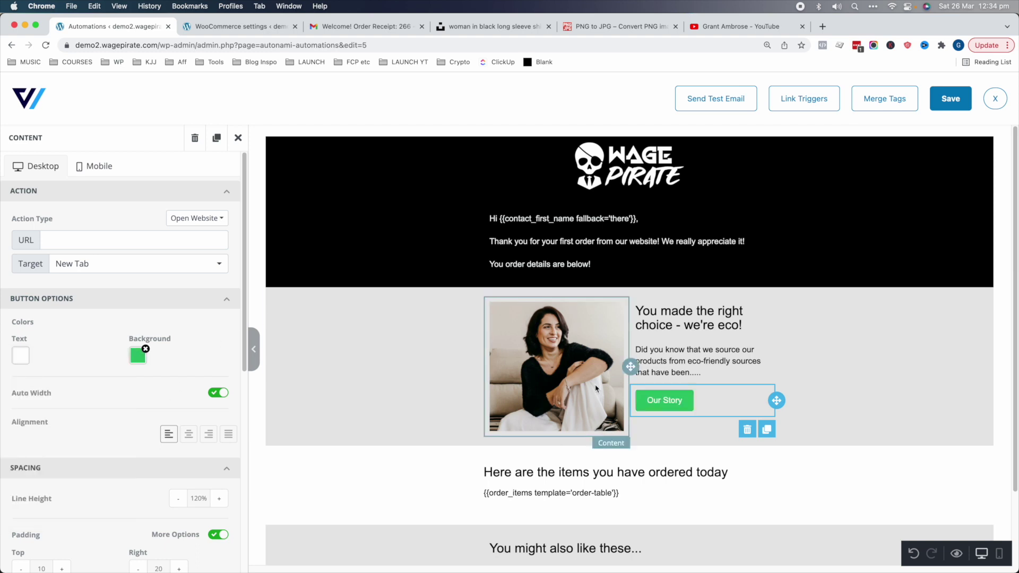
click(966, 100)
Insert an empty one-column row between the related products section and the Support / My Account footer.
click(903, 372)
scroll(637, 371, down, 2)
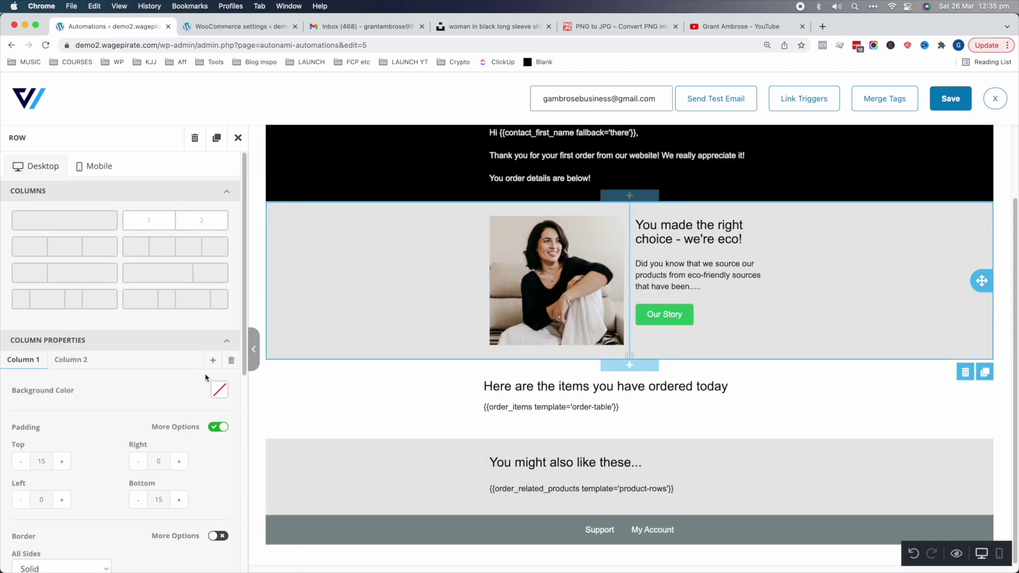
click(238, 138)
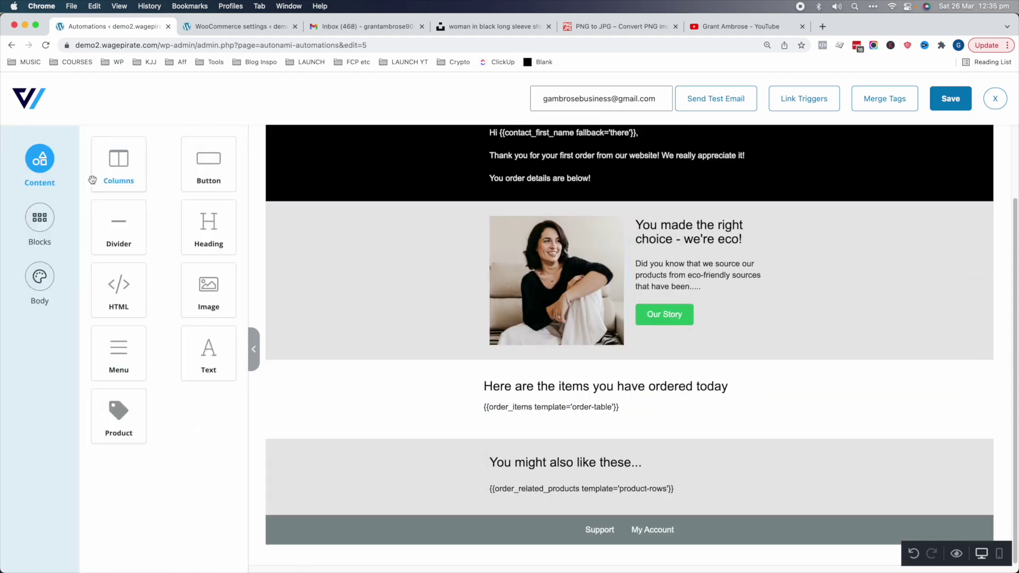
click(40, 217)
drag(119, 159, 451, 505)
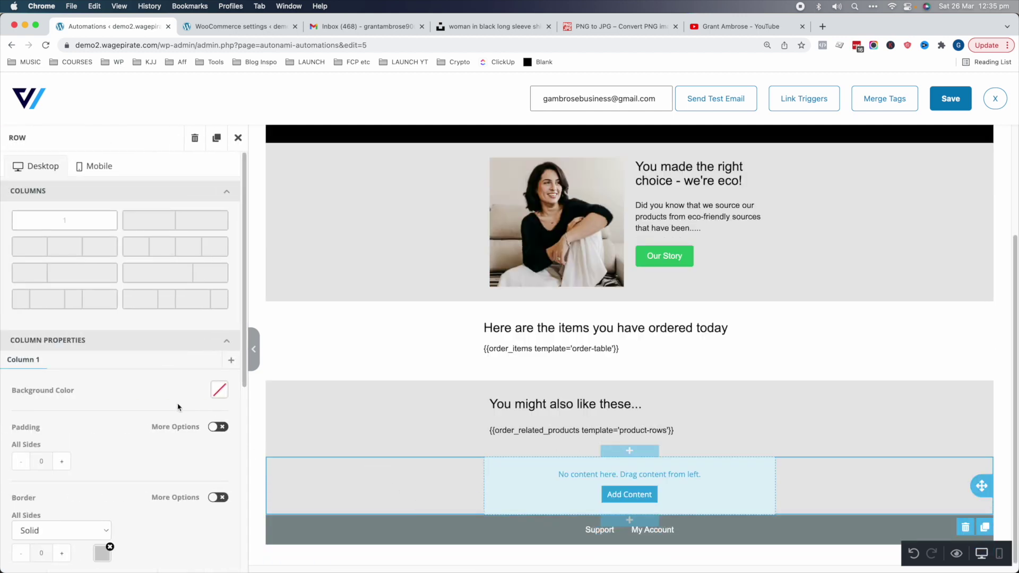
Set the new empty row's background color to white.
scroll(178, 407, down, 5)
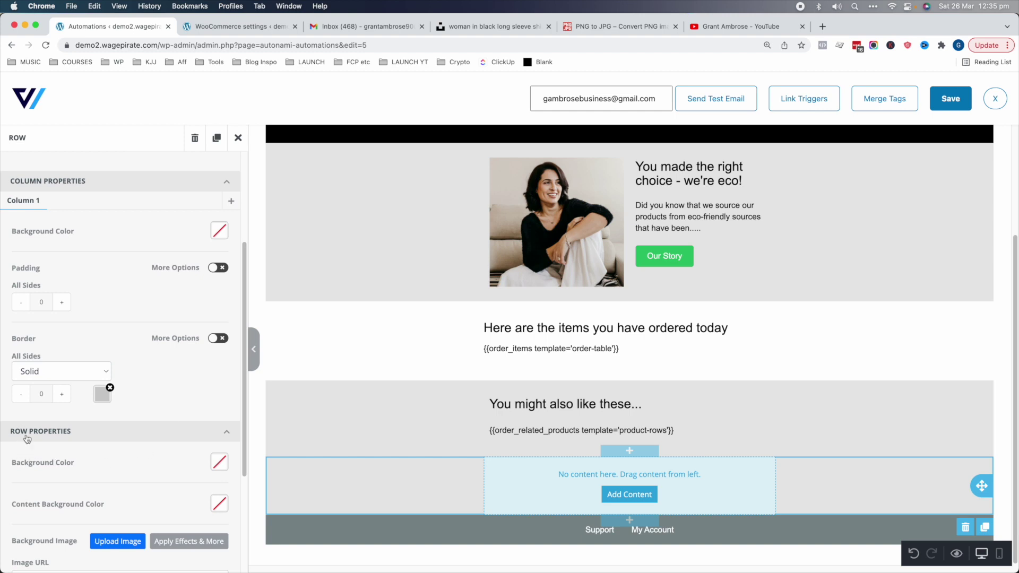
click(219, 461)
click(102, 457)
click(409, 485)
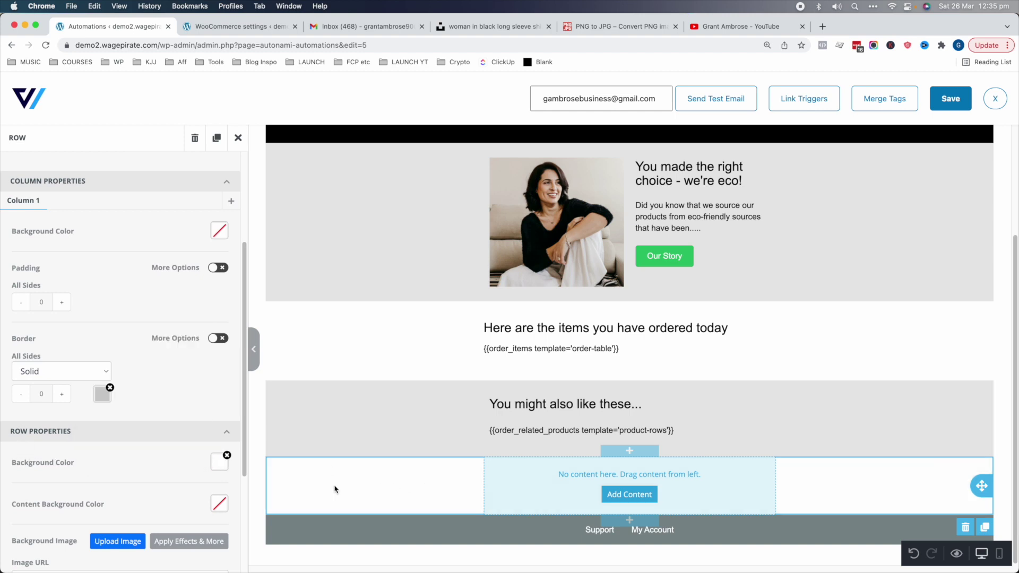
Set the empty row's column padding to 25 at the top and 25 at the bottom.
scroll(141, 393, down, 3)
click(217, 177)
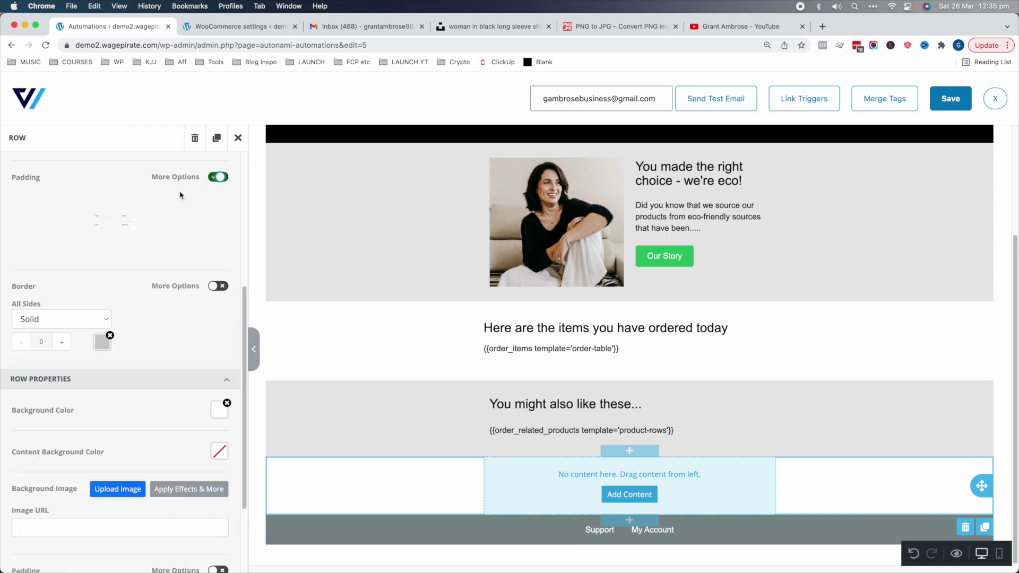
text(25)
click(158, 250)
text(25)
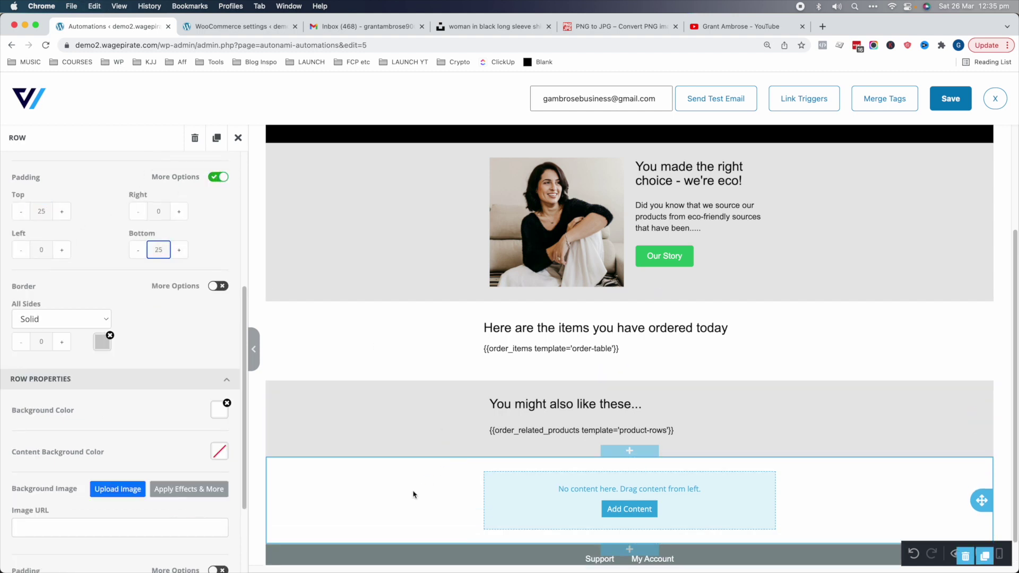
Add an image block to the empty row and fill it with mmc-demo-email-footer-design.jpeg from the media library.
scroll(414, 495, down, 1)
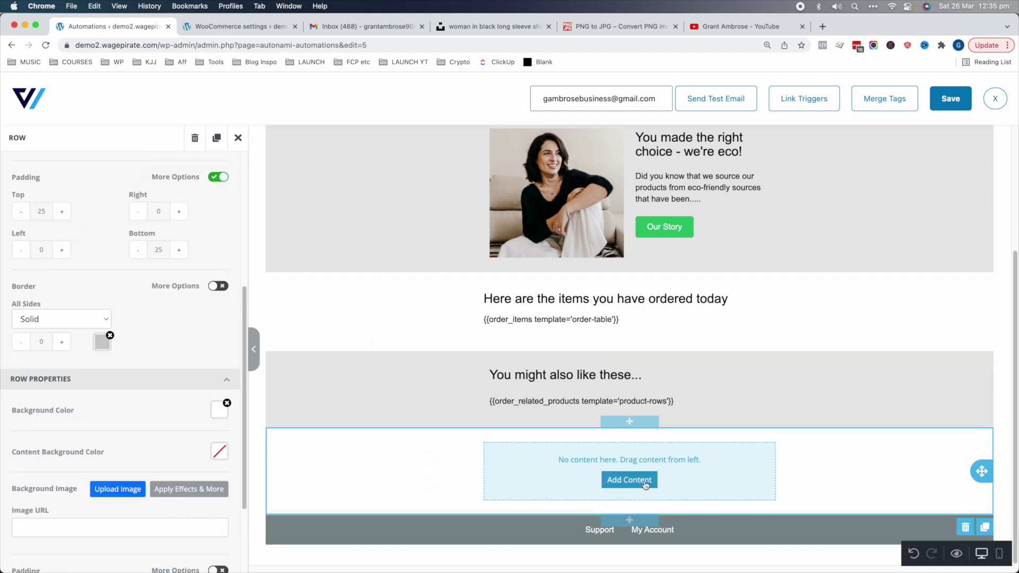
click(646, 485)
drag(209, 291, 629, 472)
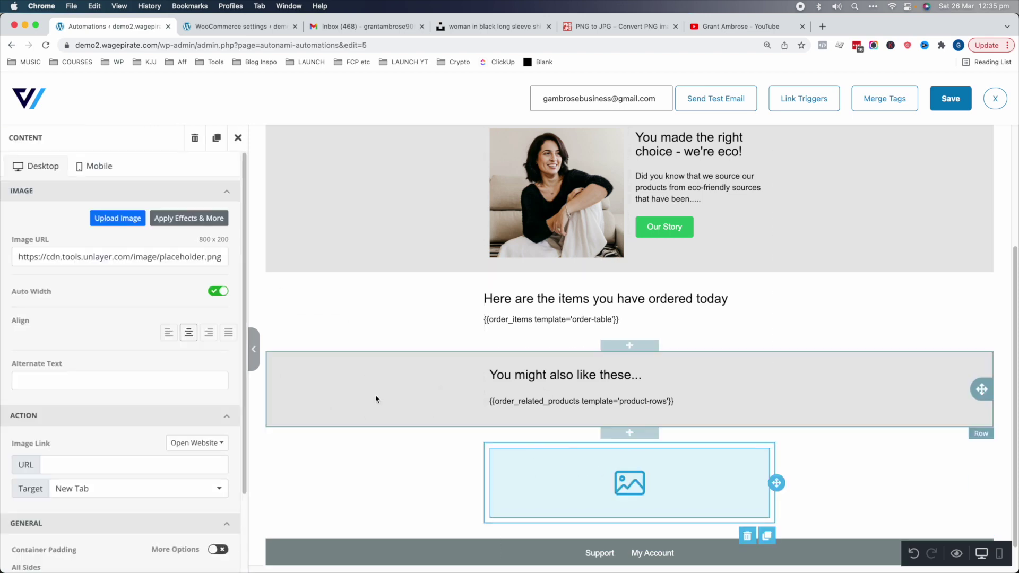
click(112, 219)
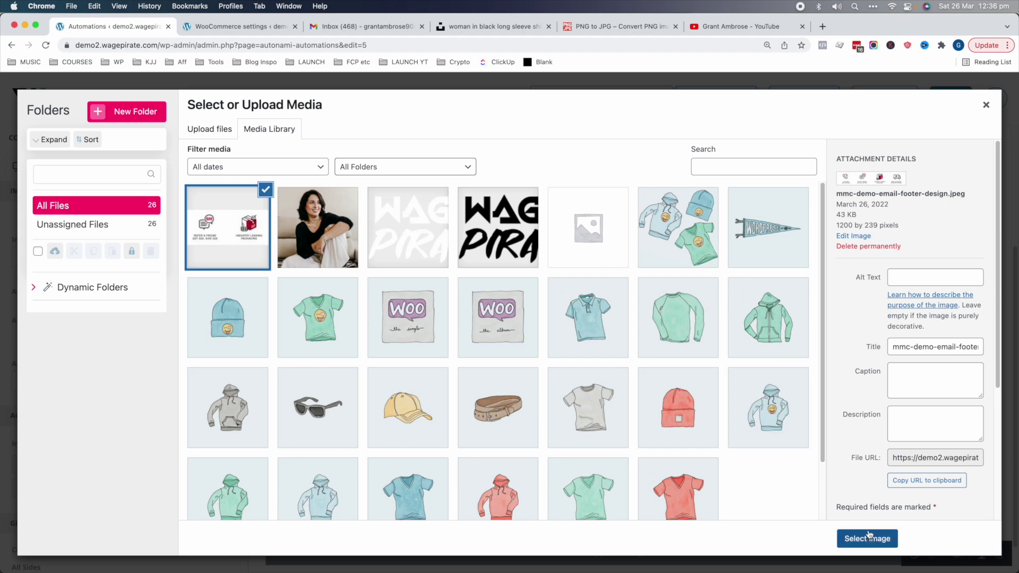
click(868, 538)
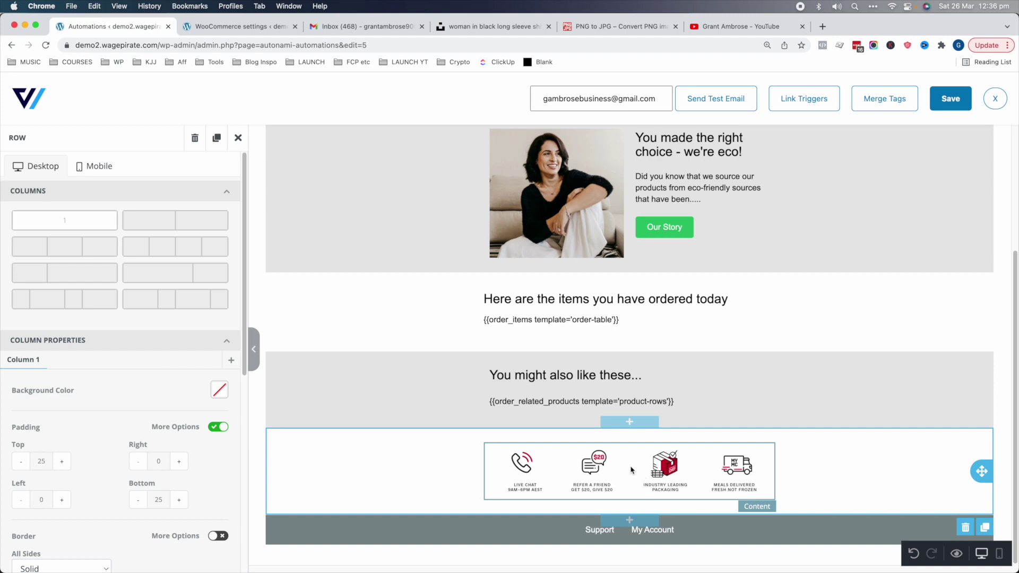
Inspect the footer image's display and link settings without changing them.
click(538, 478)
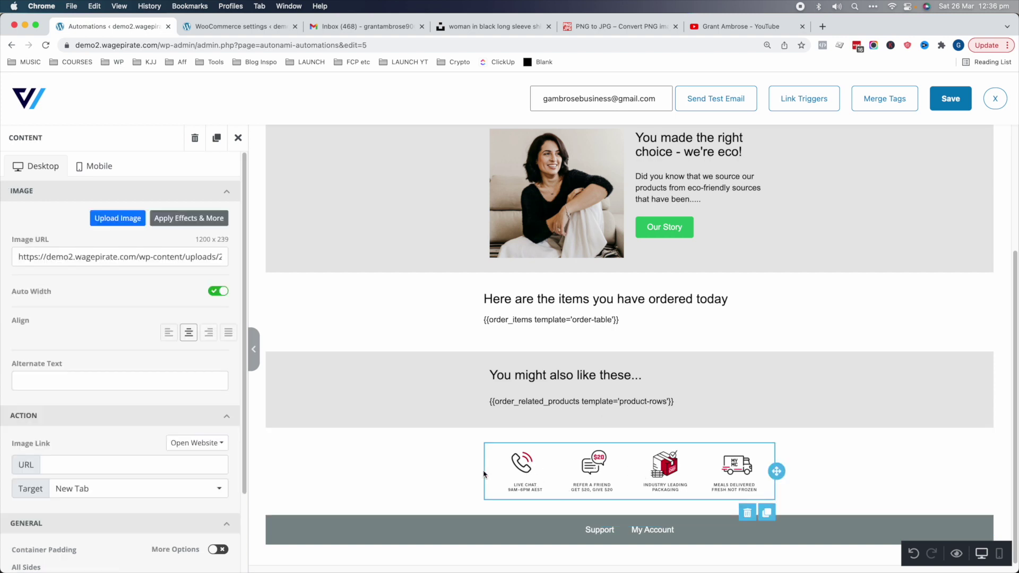
scroll(69, 366, down, 2)
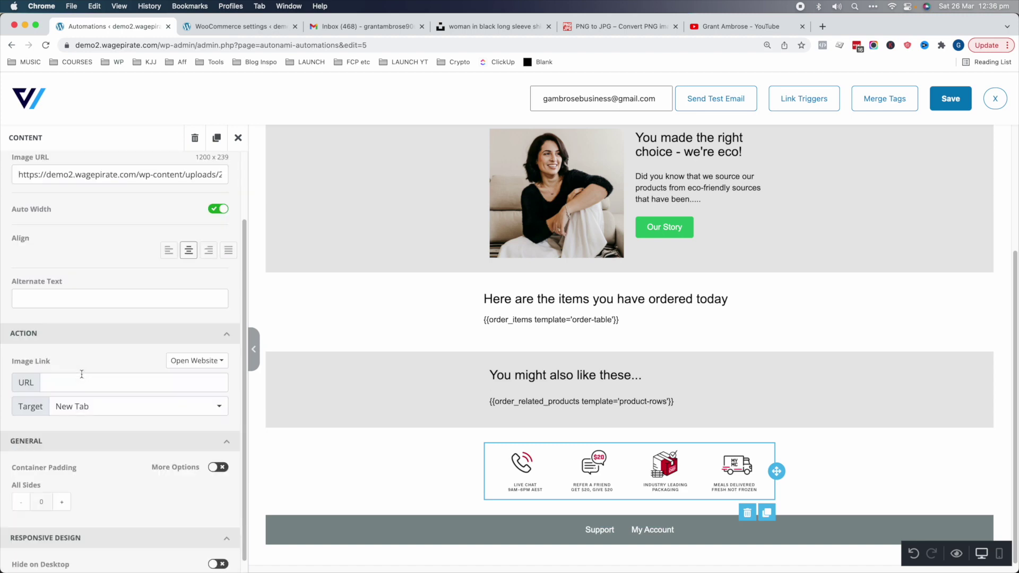
click(82, 382)
click(239, 138)
click(40, 217)
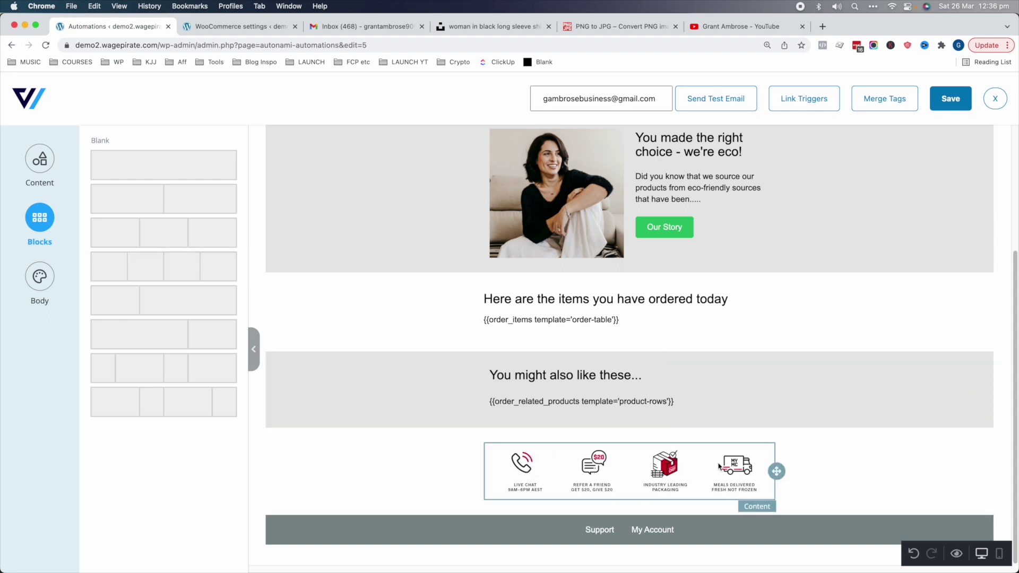
click(691, 467)
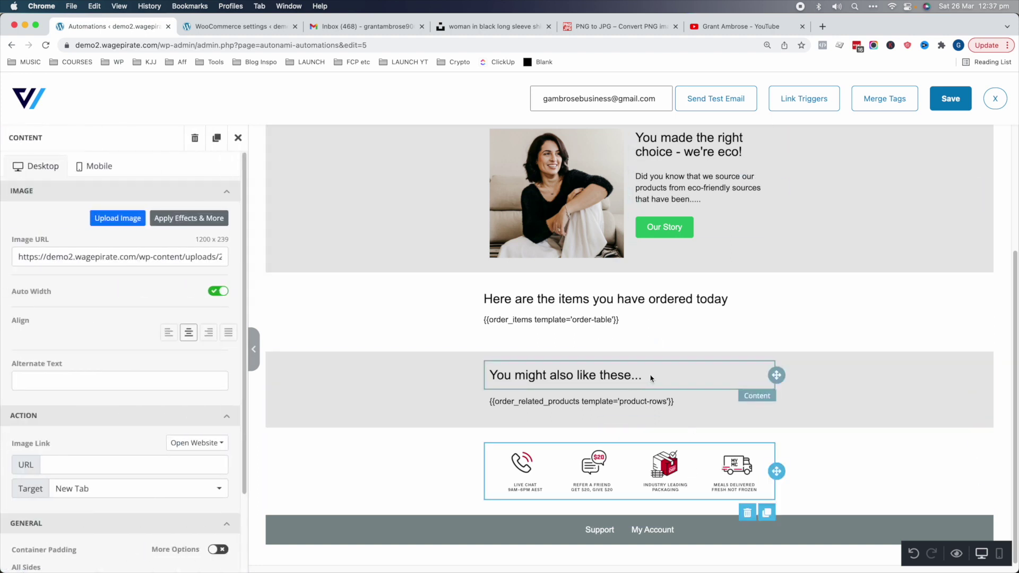
Save the email design and send a test email to the entered address.
scroll(863, 283, up, 3)
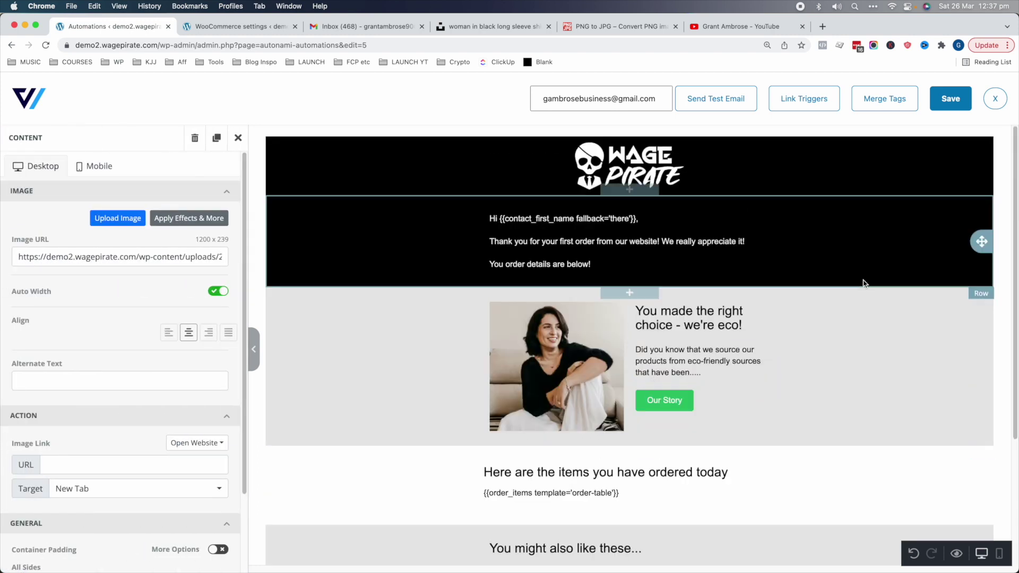
click(946, 100)
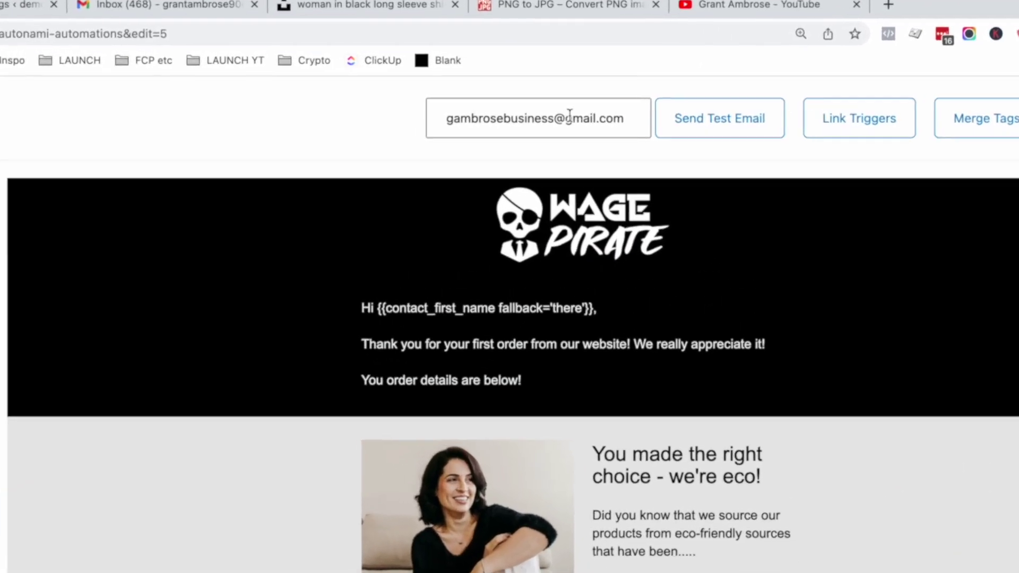
click(716, 98)
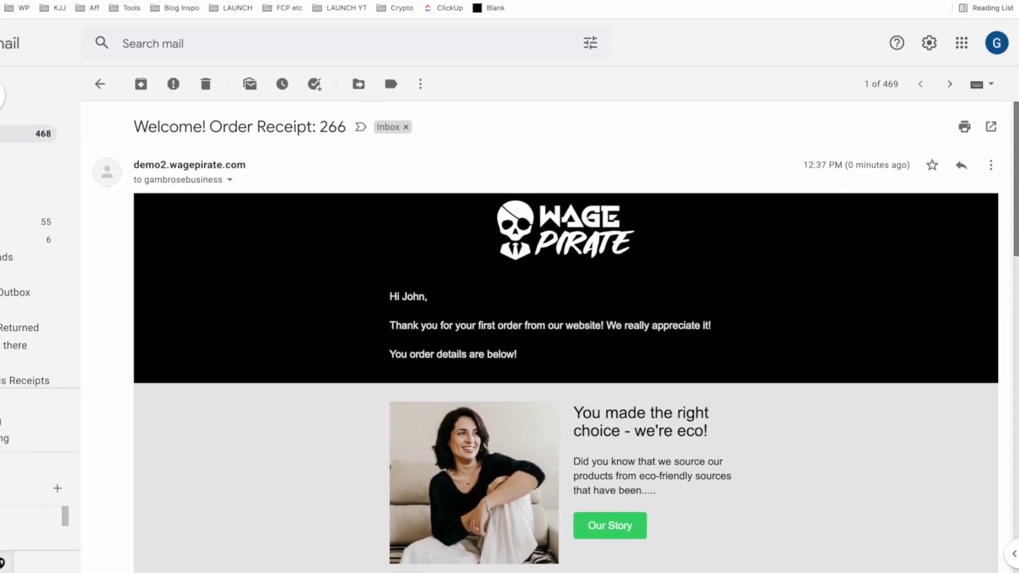
Switch to Gmail and examine the received test email's header, greeting, story section and order table.
scroll(1006, 191, down, 3)
mouse_move(1013, 154)
mouse_down()
mouse_move(1013, 378)
mouse_move(1014, 172)
mouse_up()
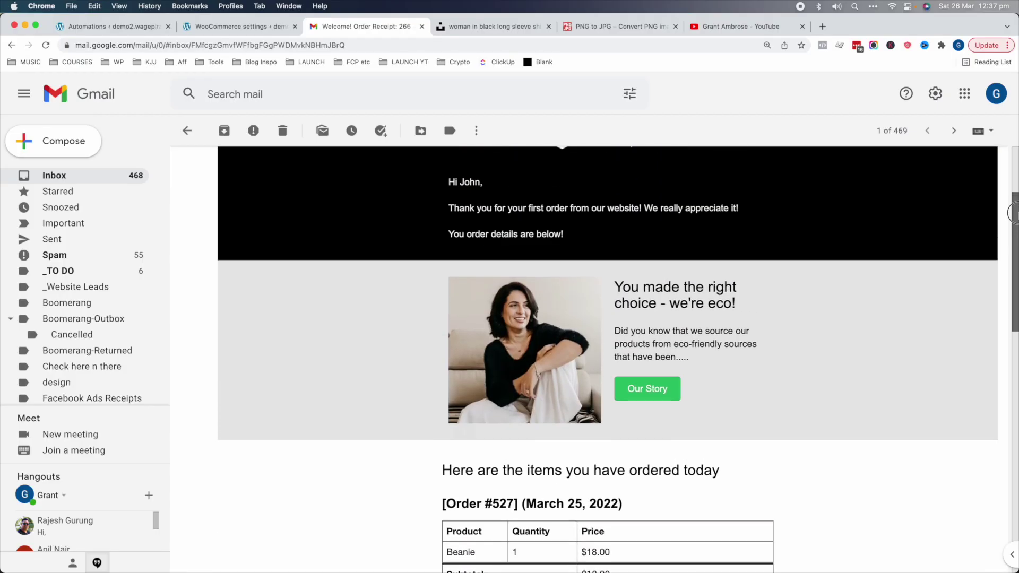
drag(1013, 213, 1013, 180)
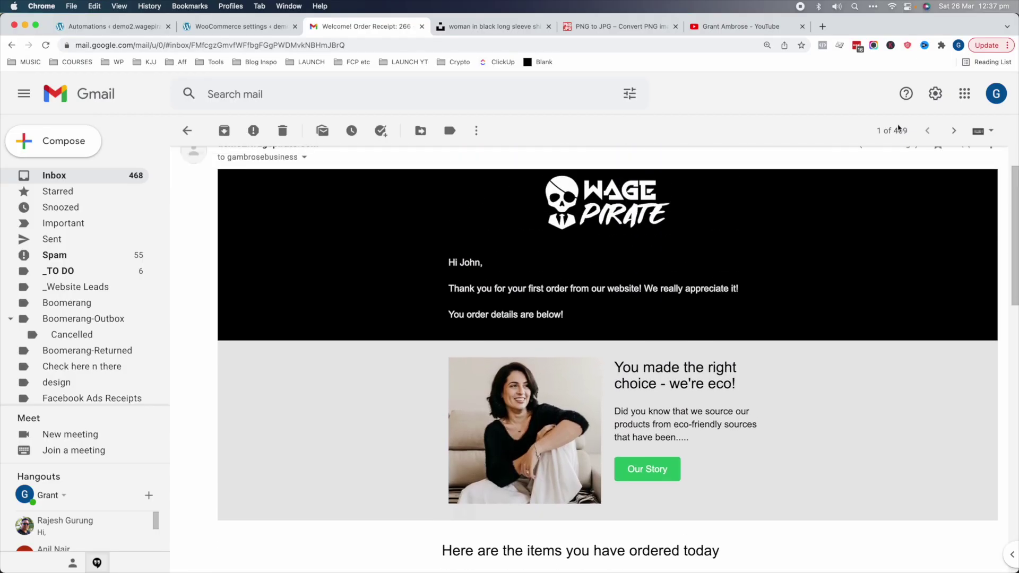
key(super+1)
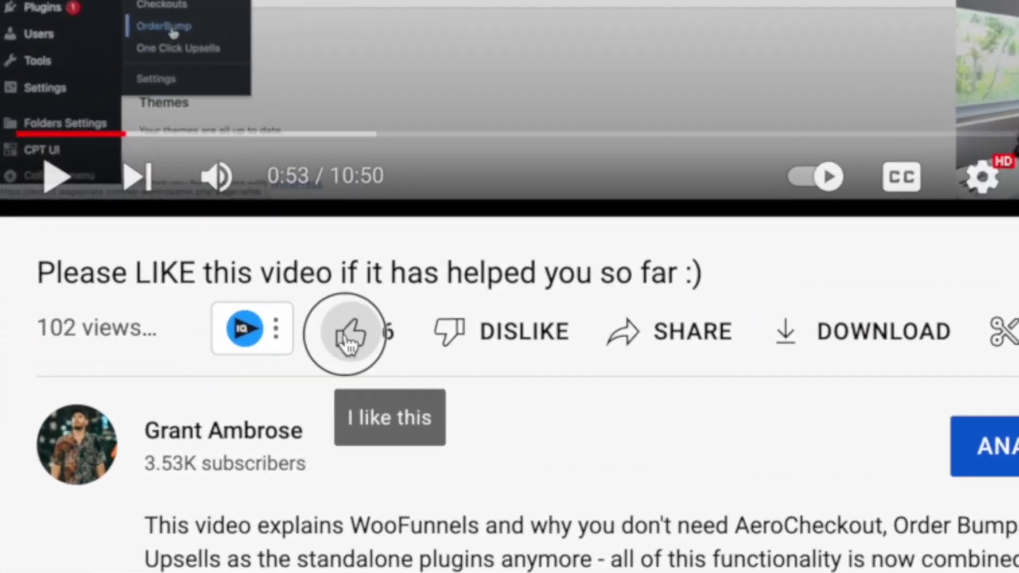
Close the email action's settings and open the Order - Processing automation from the automations list.
click(228, 371)
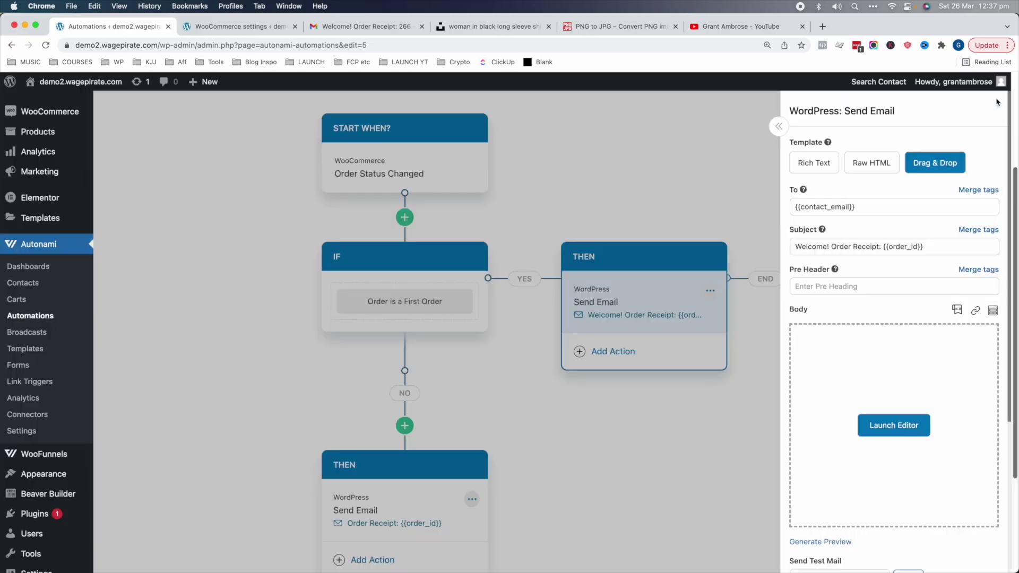
click(553, 421)
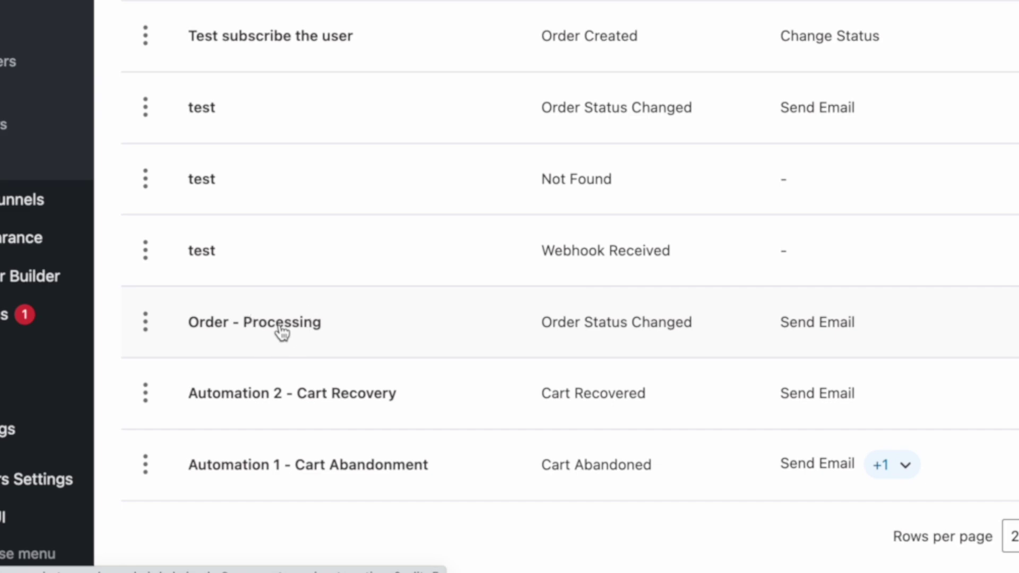
click(274, 318)
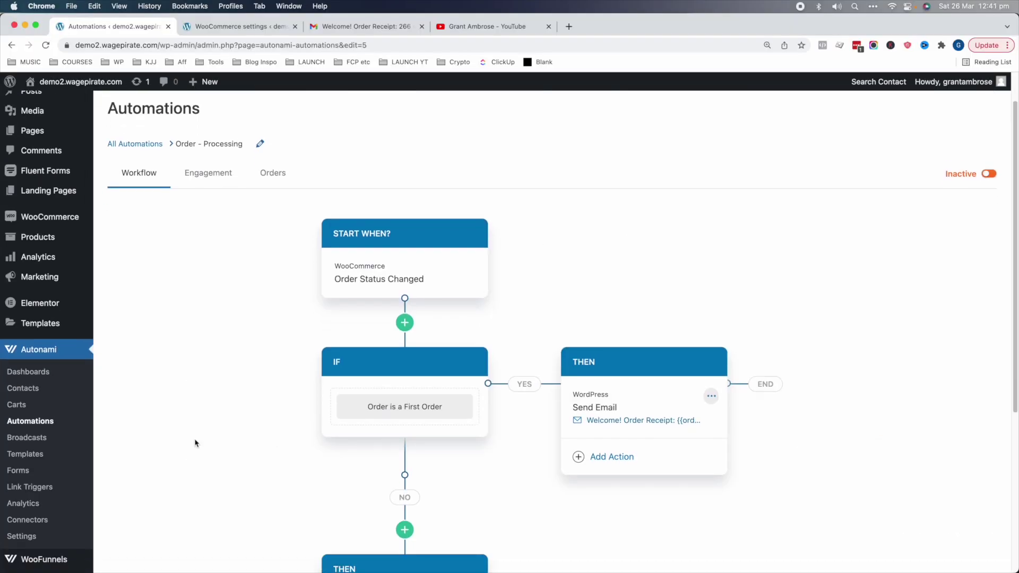
Review the automation's trigger, its first-order condition and the email action on the Yes branch.
click(381, 282)
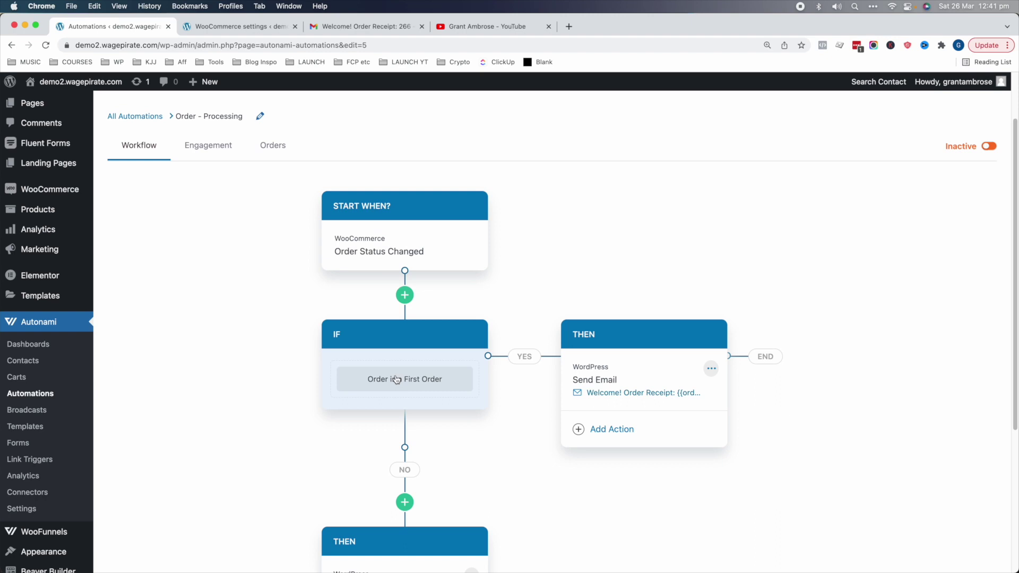
click(658, 379)
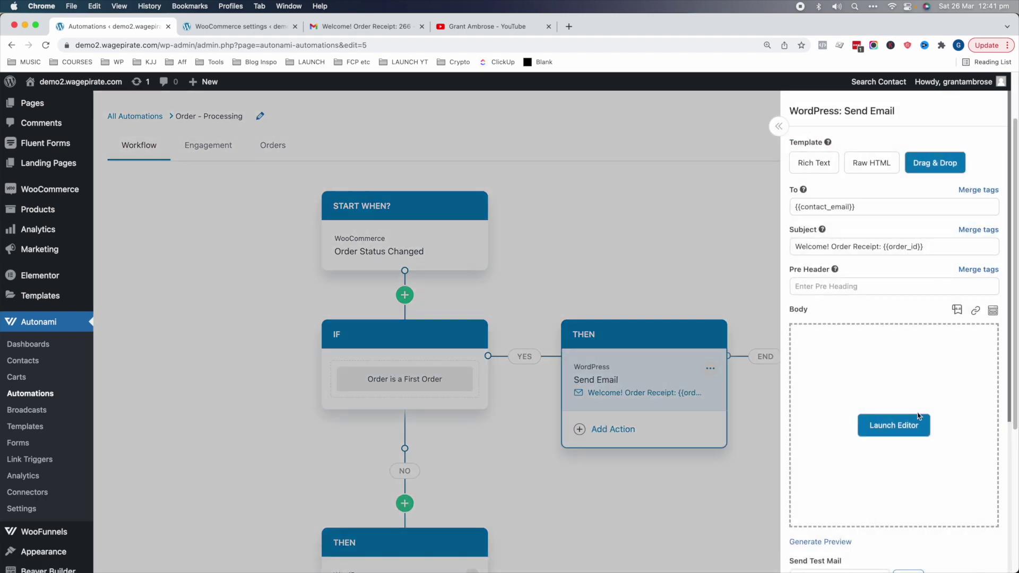
click(717, 298)
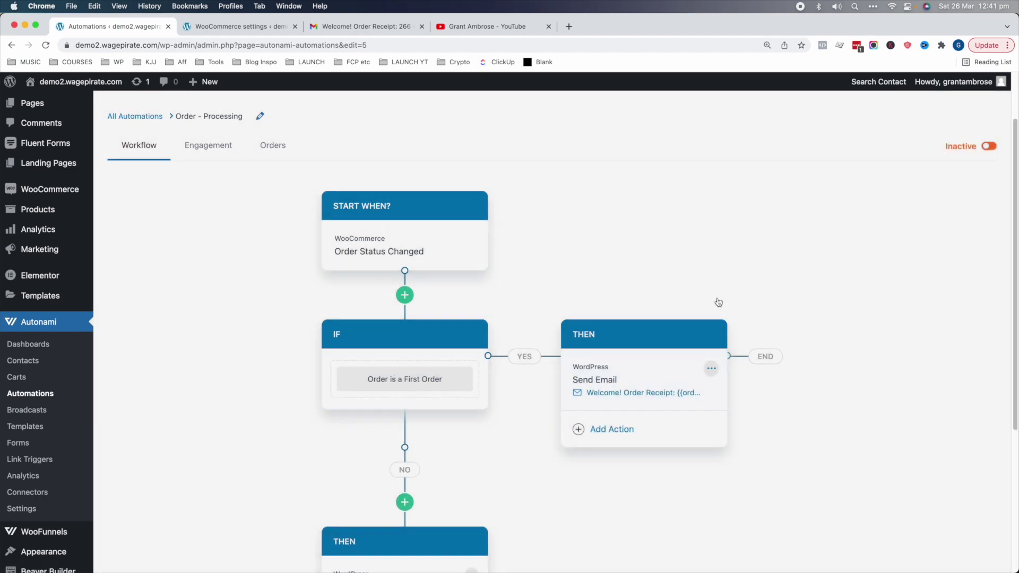
scroll(687, 306, down, 3)
scroll(406, 398, down, 4)
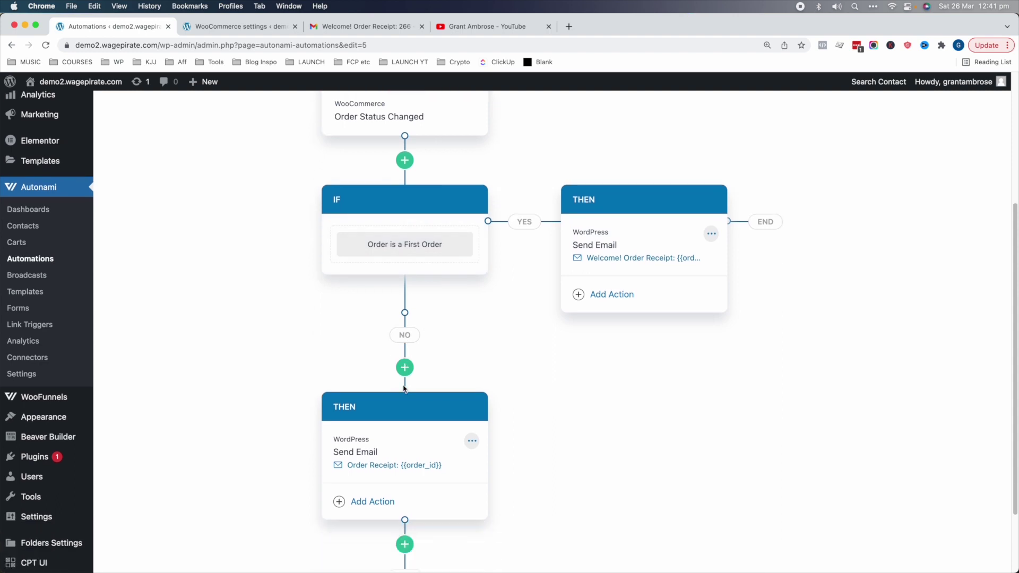
Open the Send Email action on the No branch, preview its rich-text order receipt and check the template types.
click(411, 412)
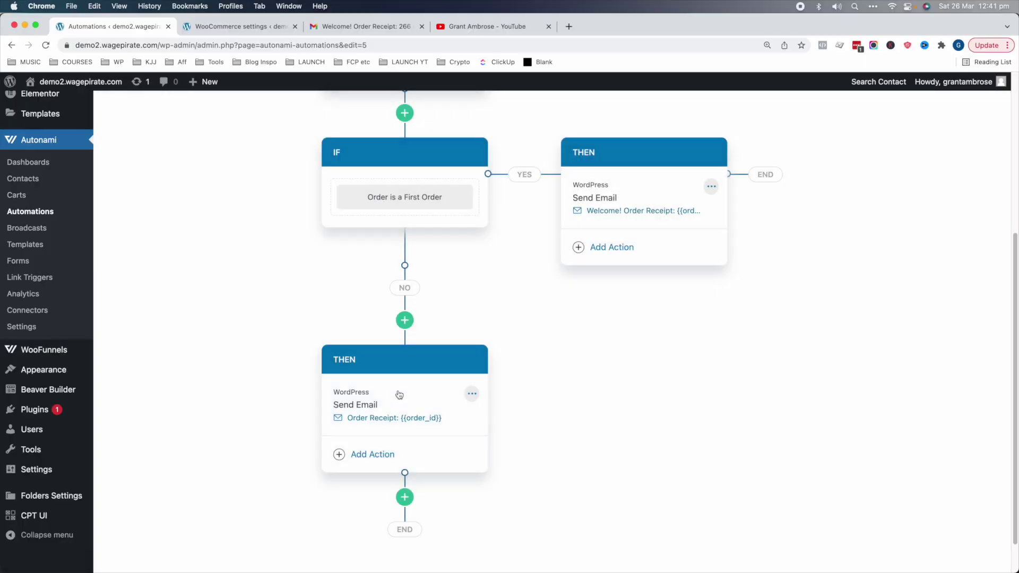
click(359, 419)
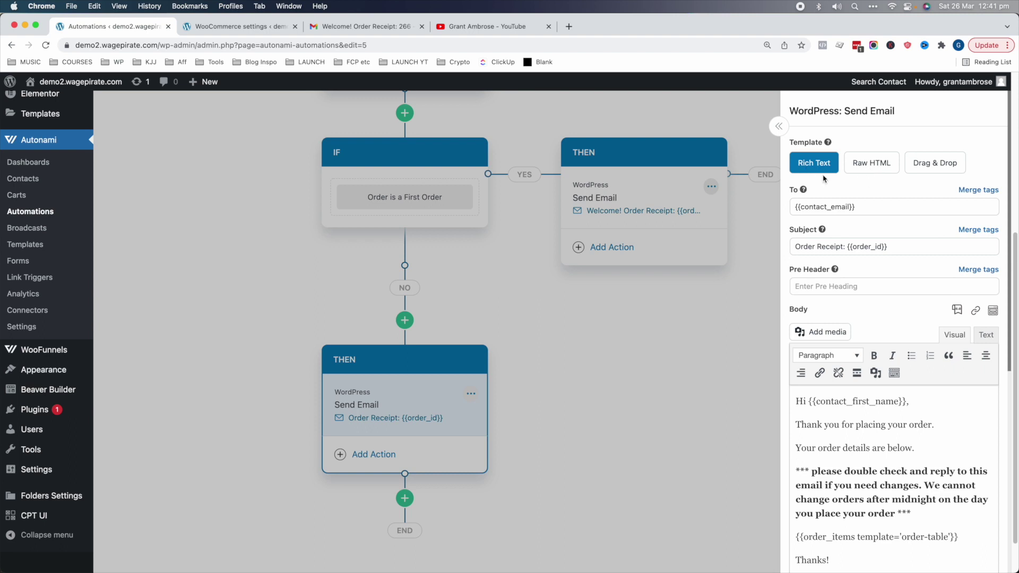
scroll(858, 252, down, 3)
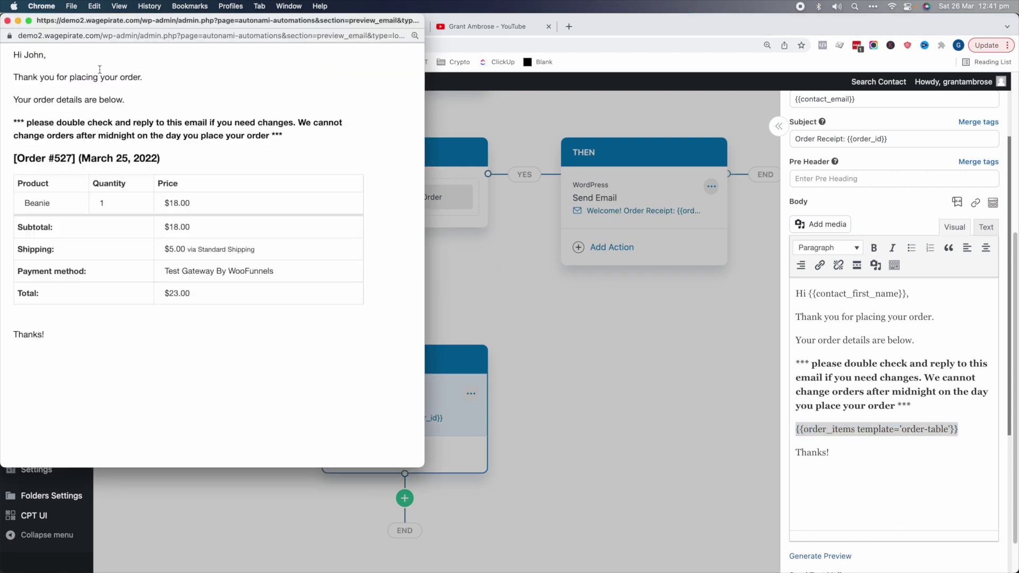
key(super+w)
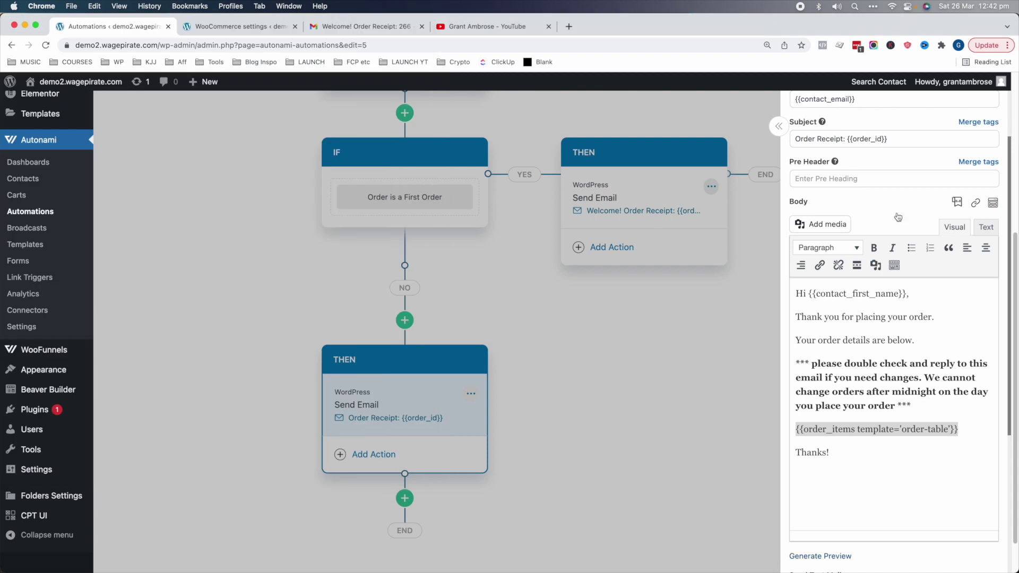
scroll(849, 182, up, 2)
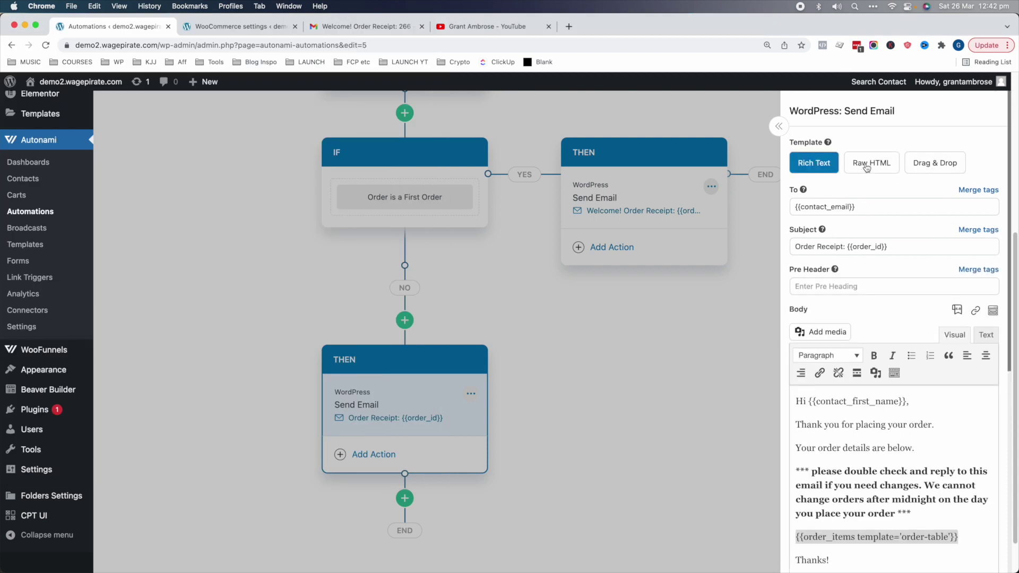
click(867, 168)
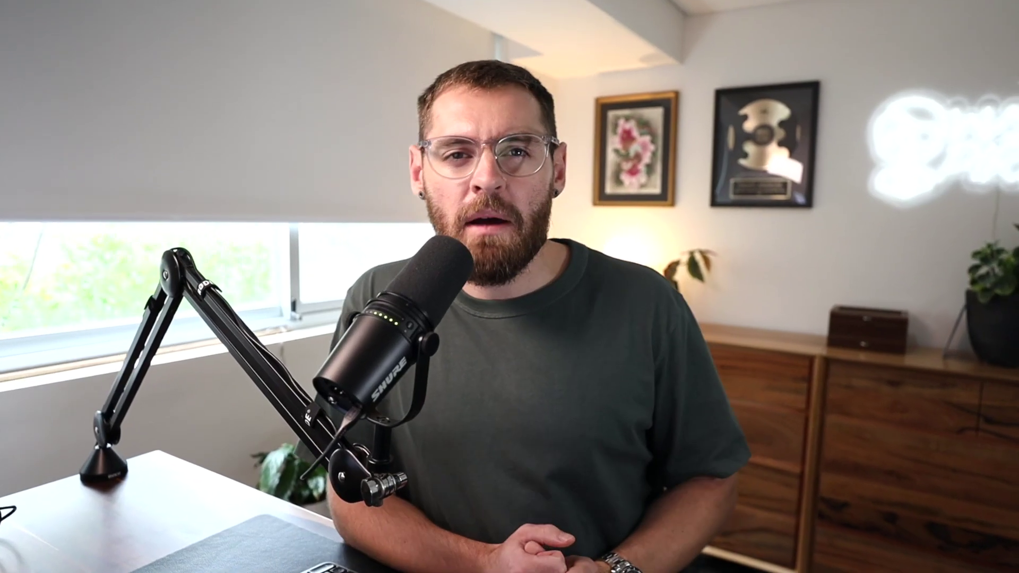
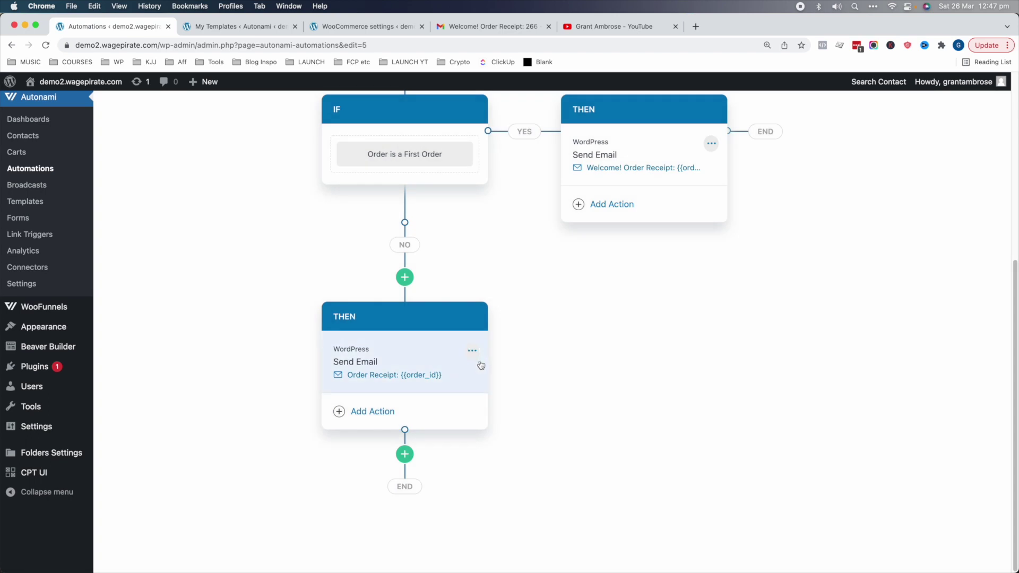
Delete the rich-text Send Email action from the No branch.
click(471, 351)
click(528, 384)
click(495, 407)
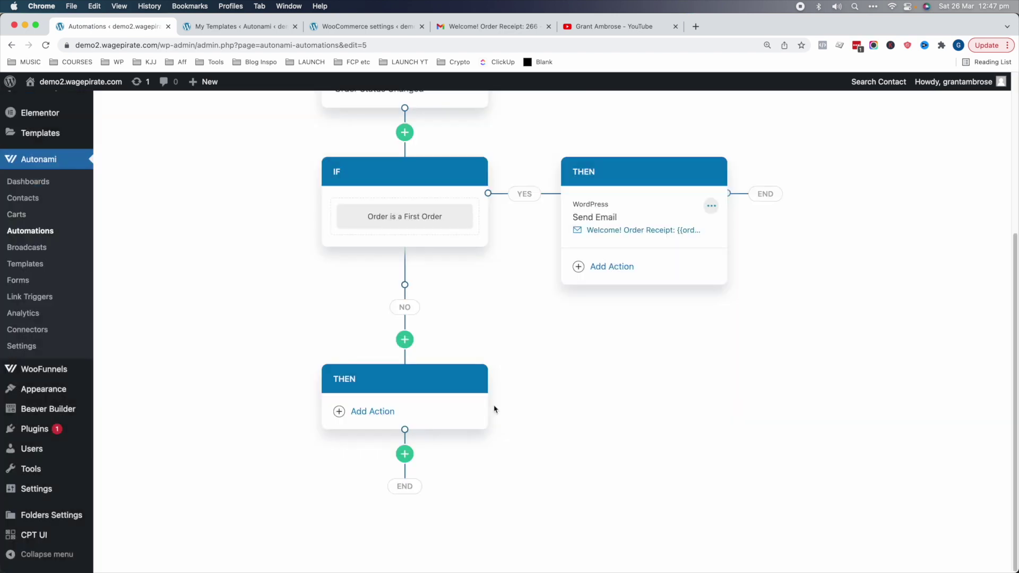
Copy the Welcome! Order Receipt email action from the Yes branch and insert it into the No branch.
click(711, 205)
click(765, 208)
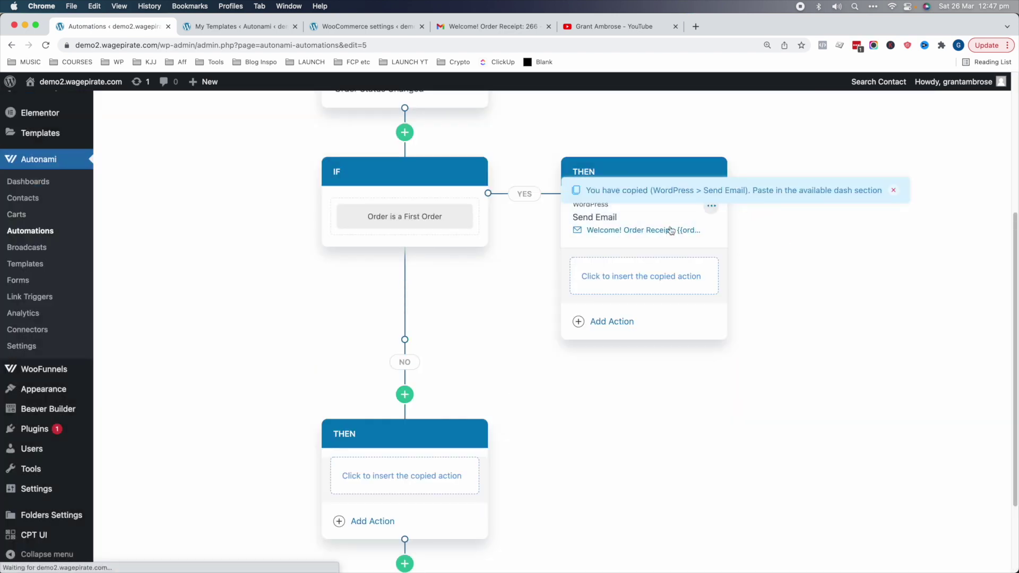
click(436, 476)
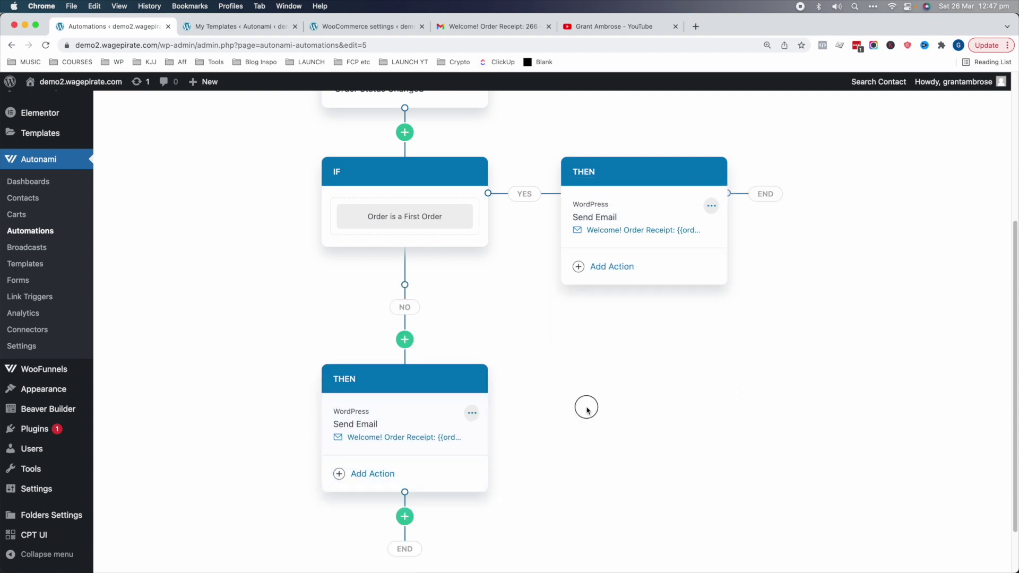
Open the Yes branch email in the drag-and-drop editor and go through its intro text and section headings.
click(664, 218)
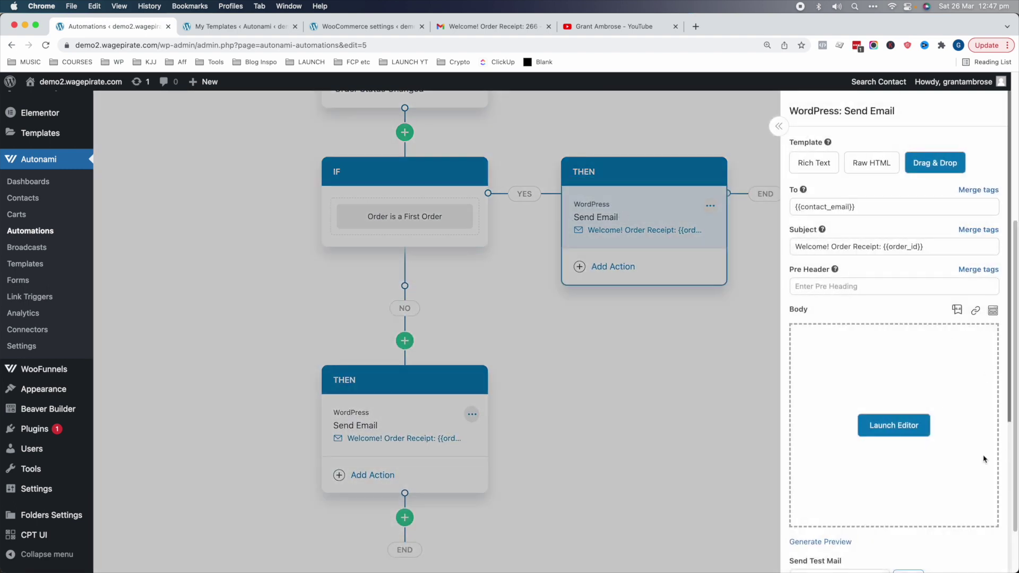
click(903, 428)
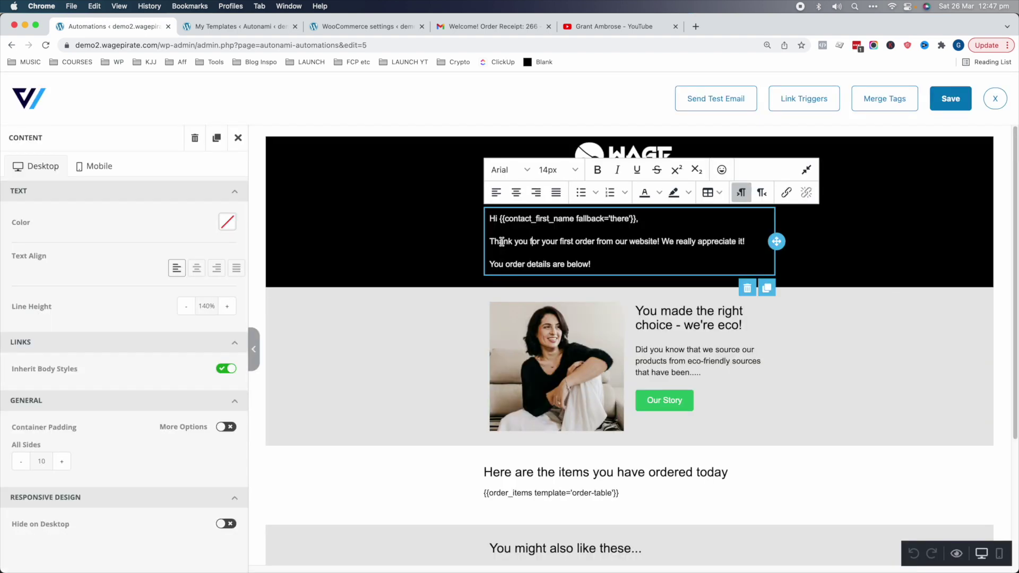
drag(500, 242, 707, 245)
click(707, 242)
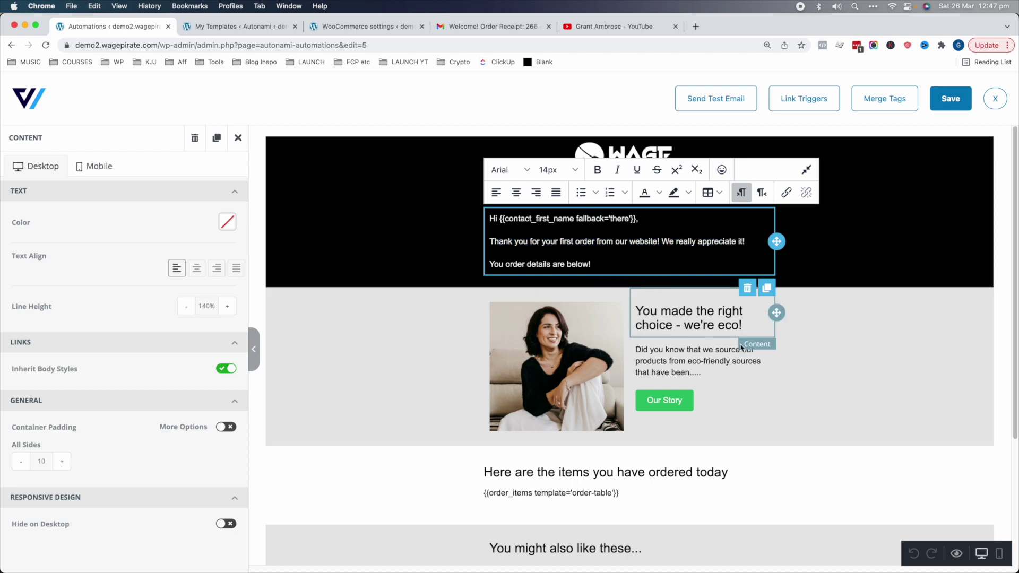
click(705, 317)
scroll(740, 363, down, 3)
click(632, 381)
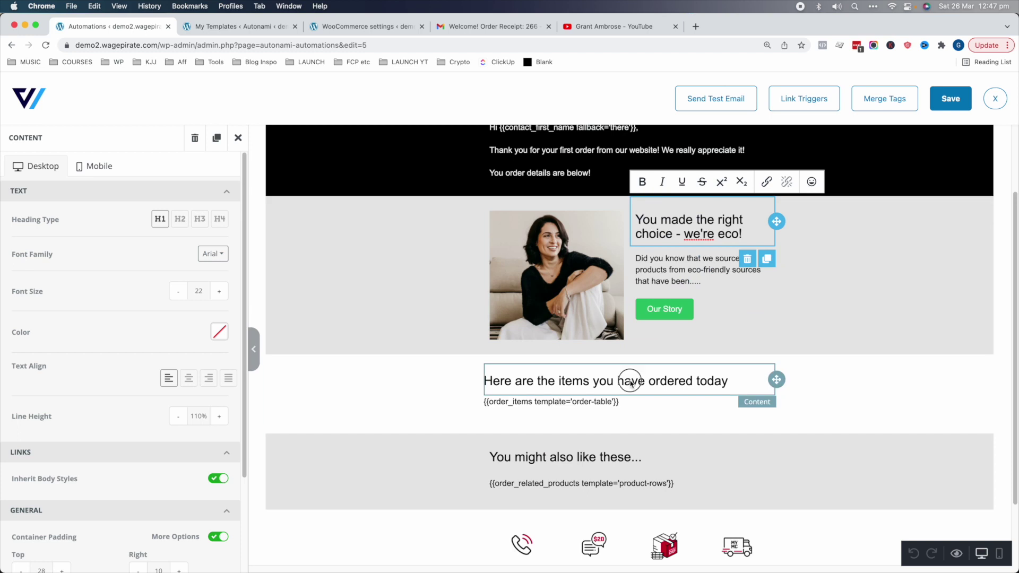
scroll(637, 298, up, 5)
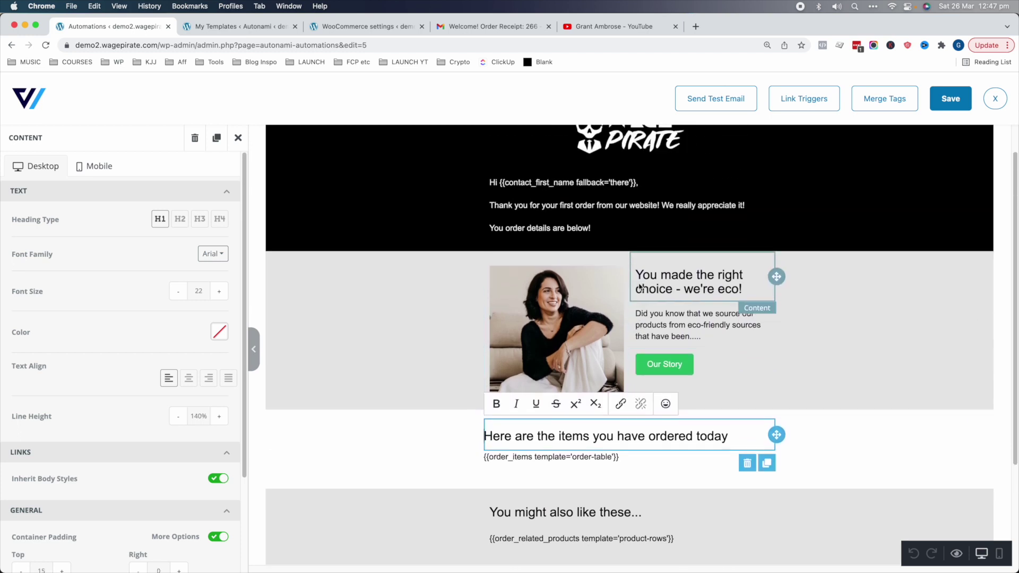
Highlight the words "first order" in the intro's thank-you line and save the email.
click(577, 238)
drag(598, 241, 560, 241)
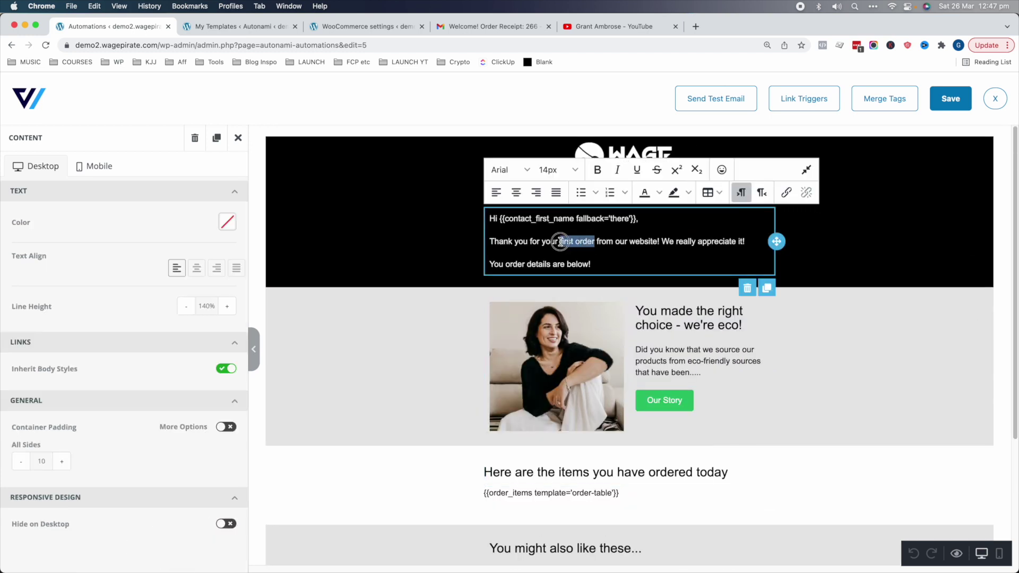
click(688, 252)
scroll(629, 242, down, 5)
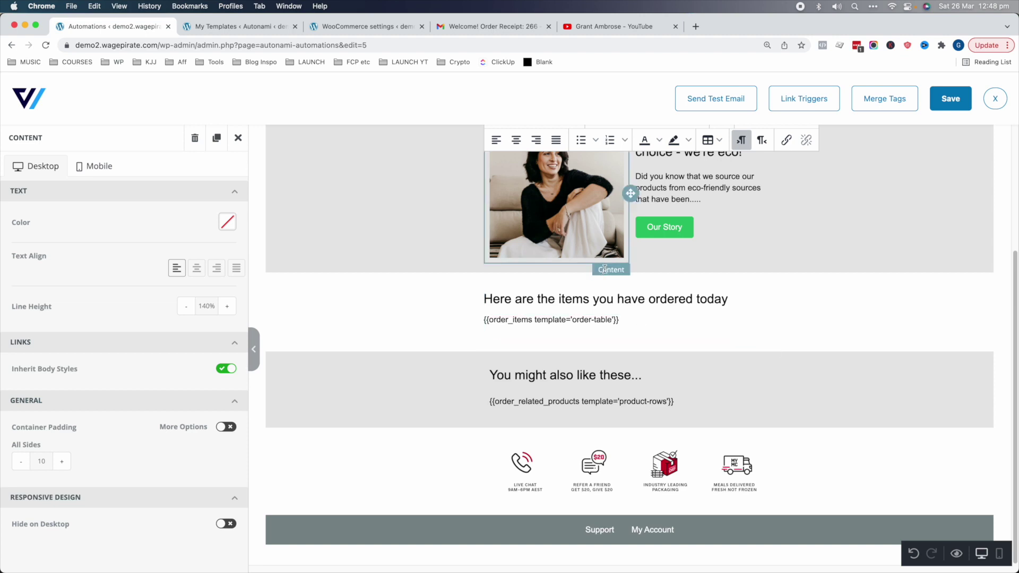
click(949, 104)
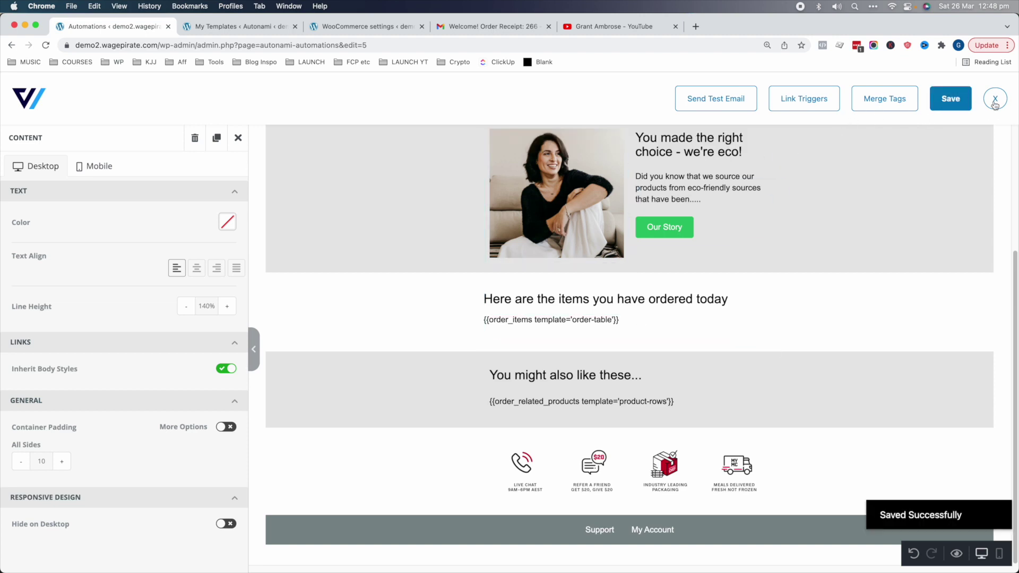
Close the Yes branch email and open the No branch's Send Email in the drag-and-drop editor.
click(996, 103)
click(604, 354)
click(385, 423)
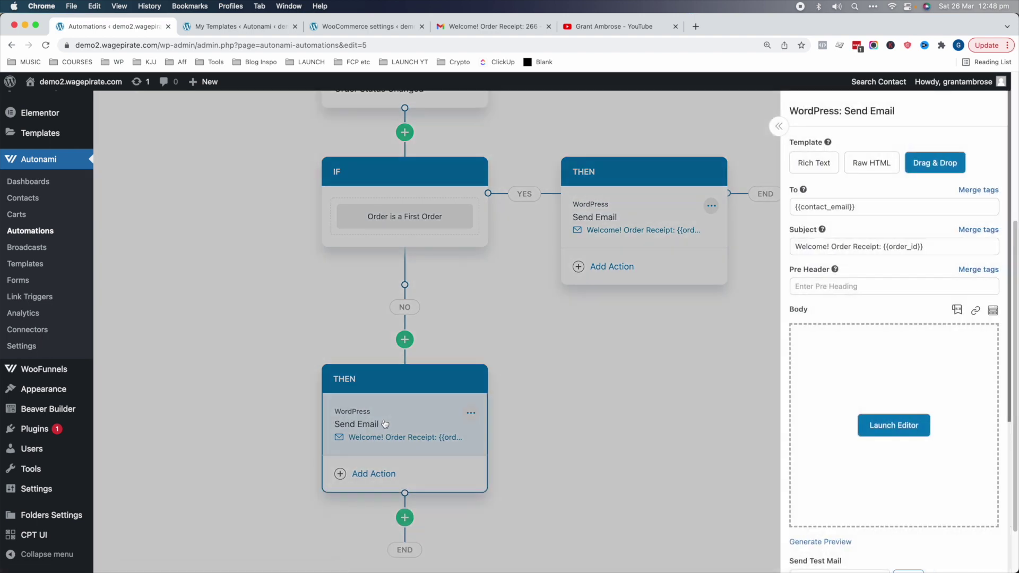
click(908, 428)
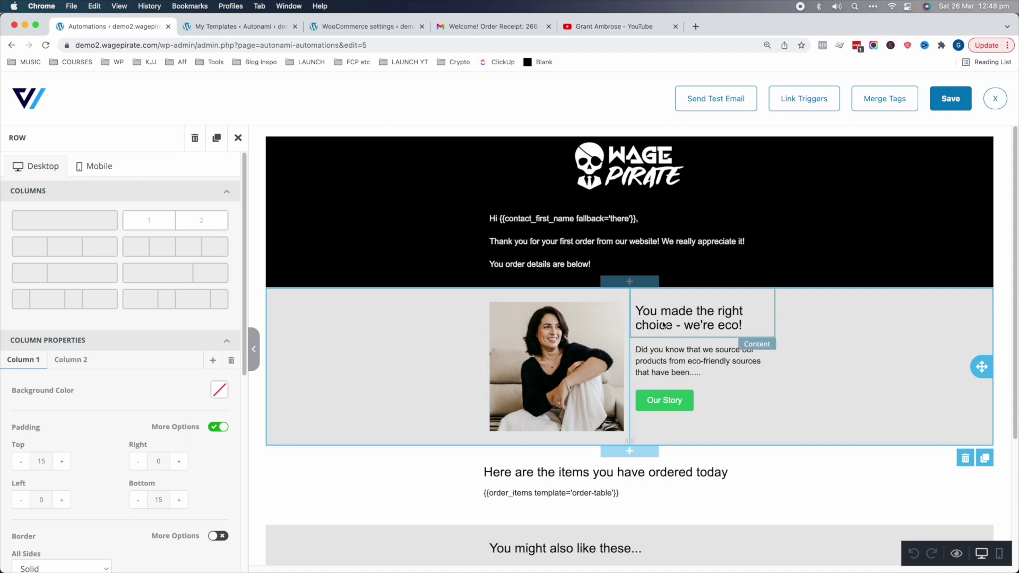
Clear the eco heading and reword the intro with the greeting "Hey" and "You're BACK! Thank you for purchasing AGAIN :)".
triple_click(689, 317)
text(H)
double_click(494, 218)
text(Hey)
triple_click(616, 242)
text(You're BACK! Thank you for purchasing)
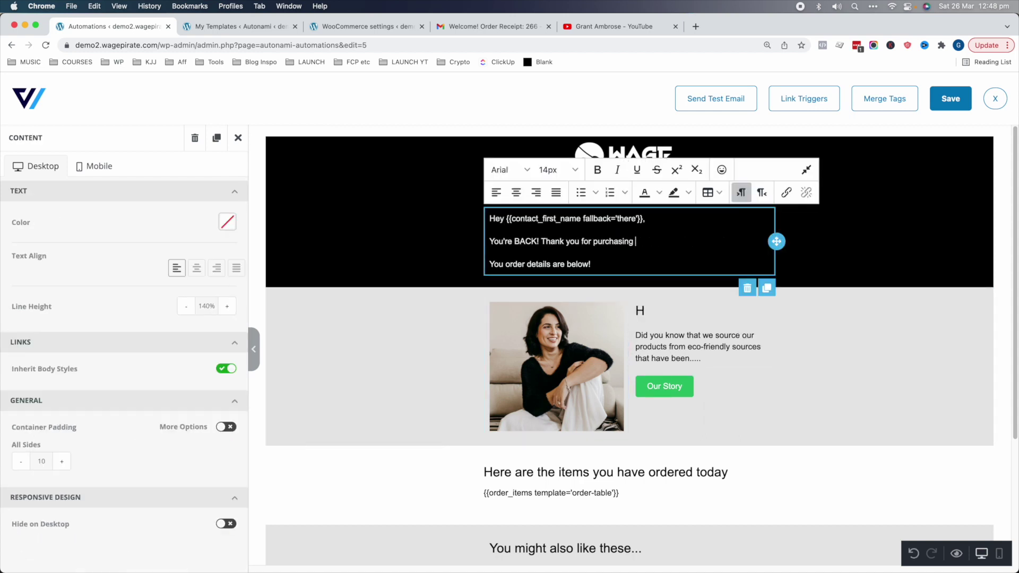
text(:))
click(637, 285)
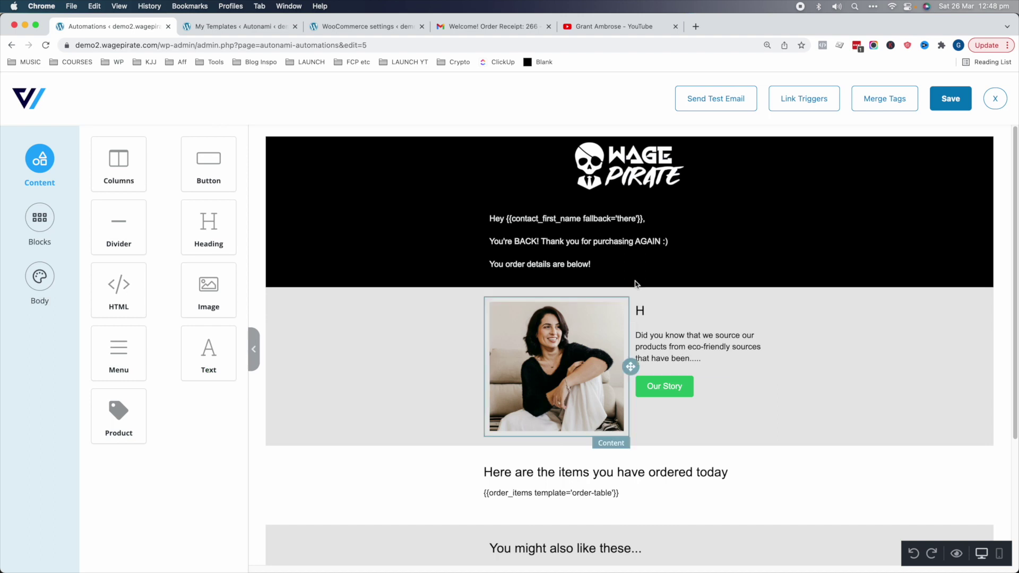
Set the heading beside the image to "Earn points and save with our Rewards Program".
click(668, 309)
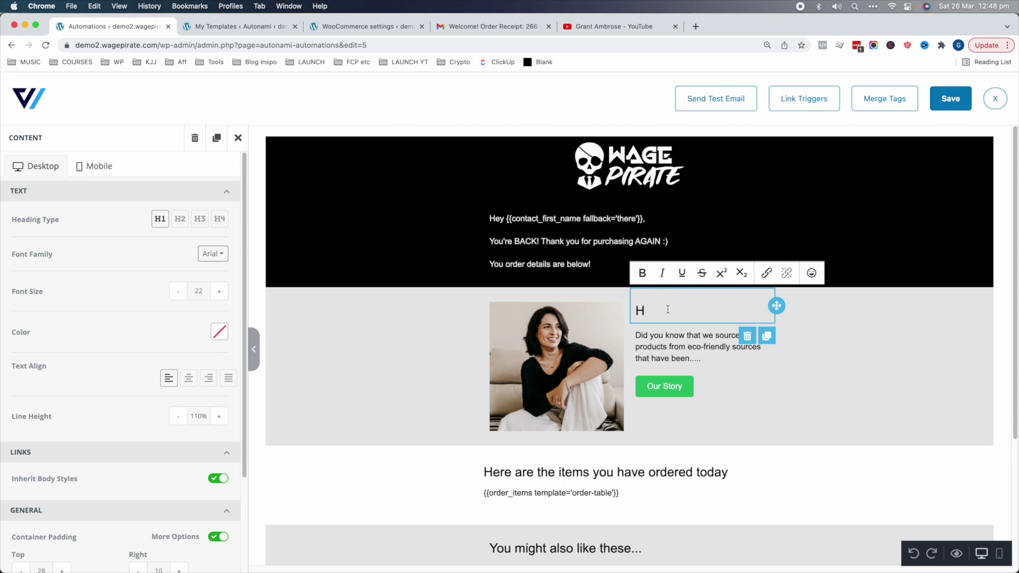
text(Earn points and )
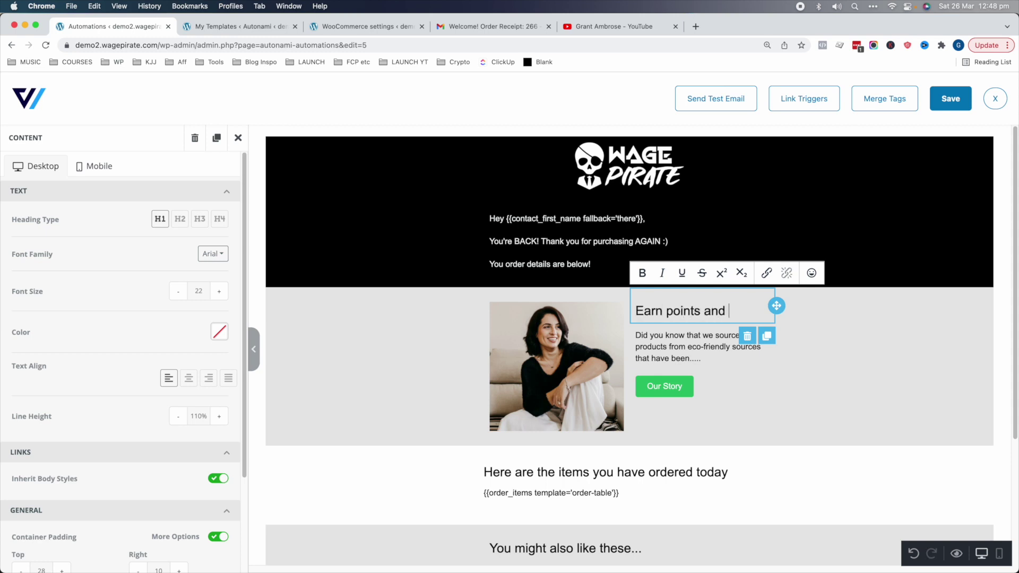
text(save with our Rewards )
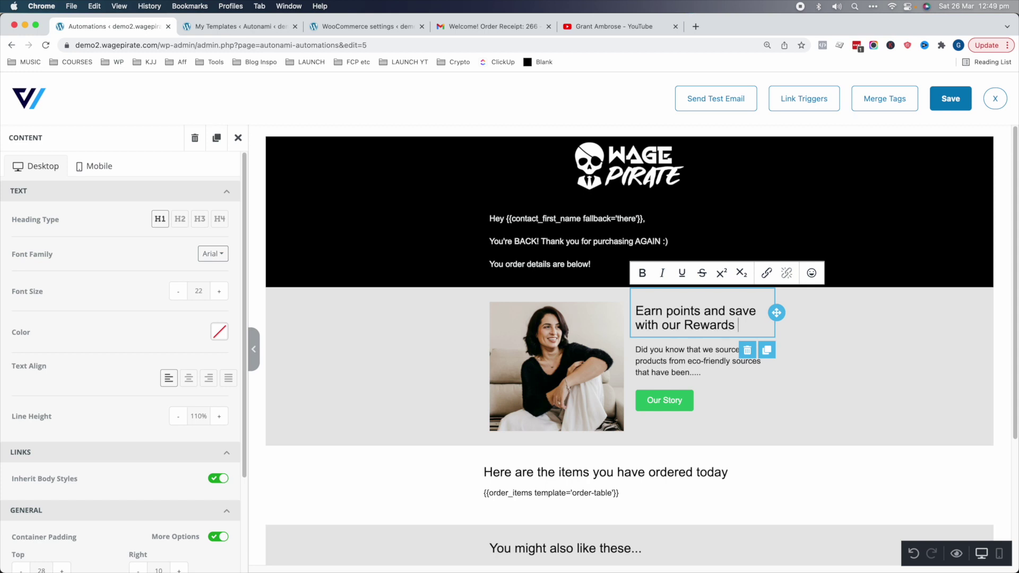
text(Program)
Change the paragraph under the rewards heading to "Did you know about our loyalty program." and label its button "Read More".
click(651, 364)
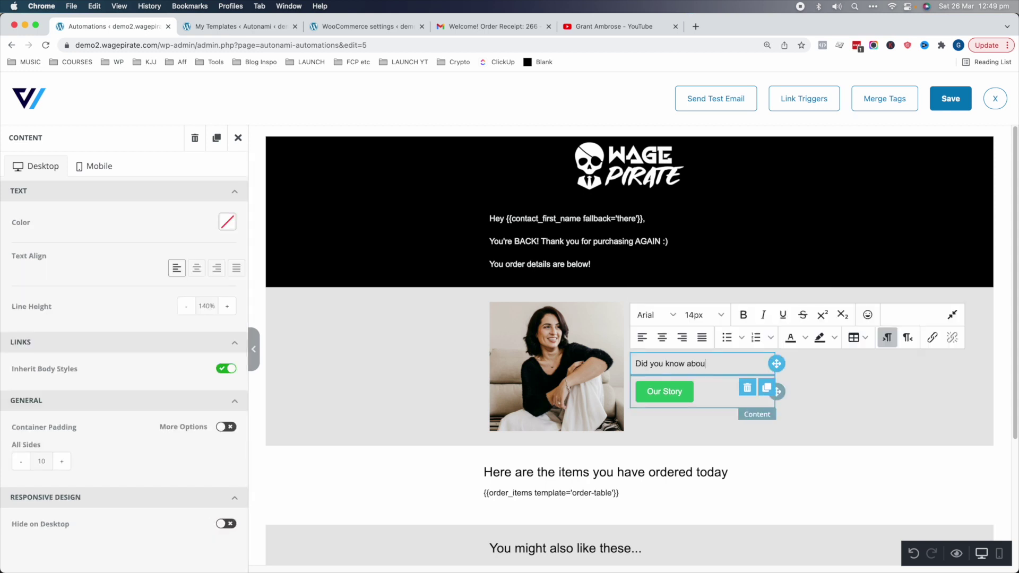
text(you know about our loyalty program.)
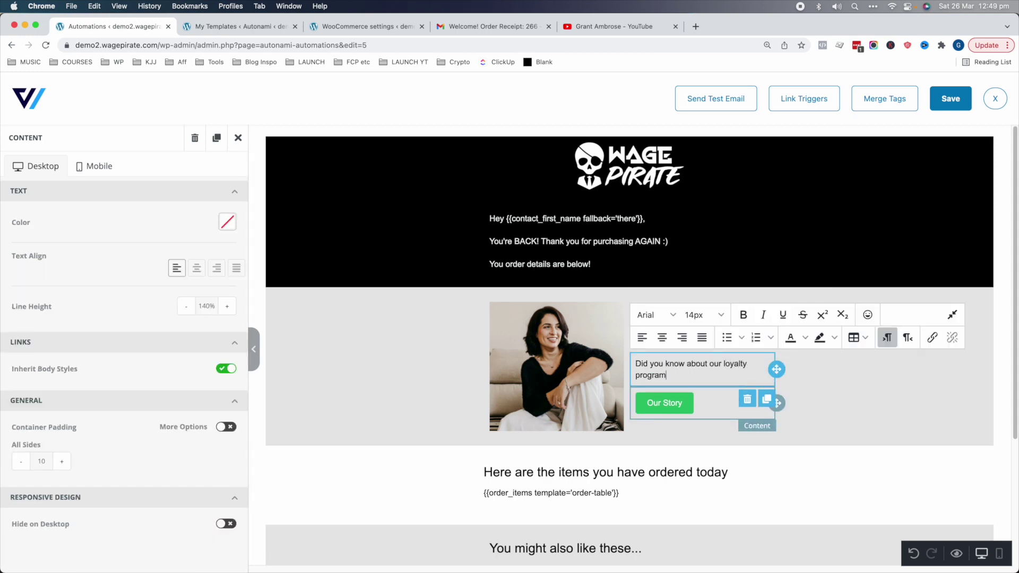
click(665, 392)
click(690, 472)
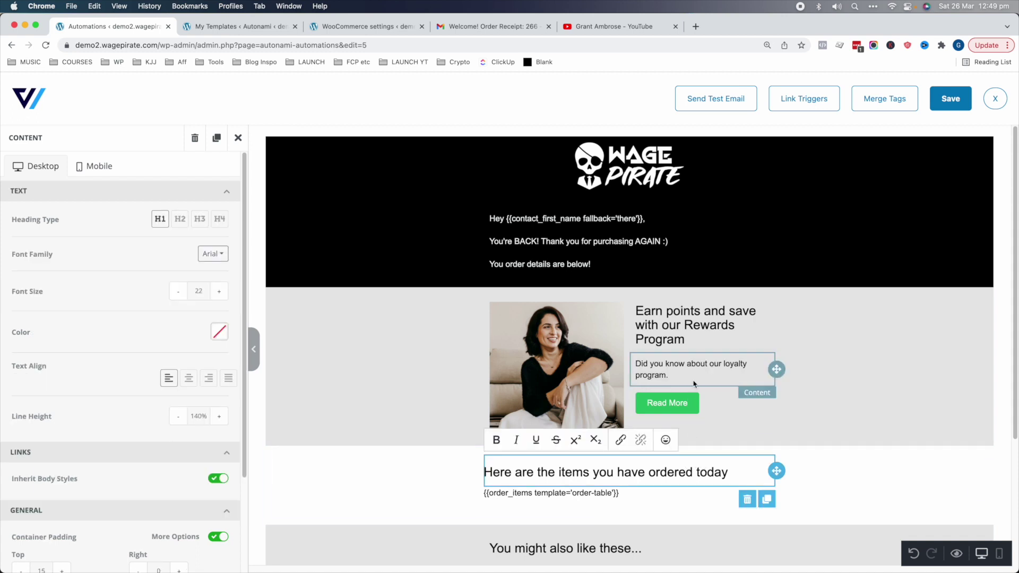
Replace the photo of the woman with Loyalty-Program-SS.jpeg from the media library.
click(567, 345)
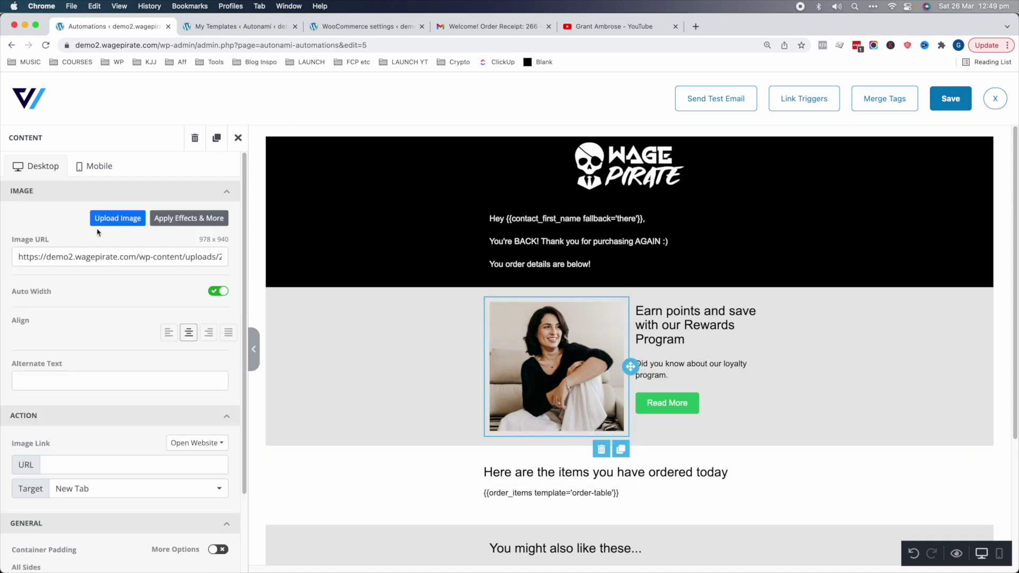
click(112, 223)
click(247, 228)
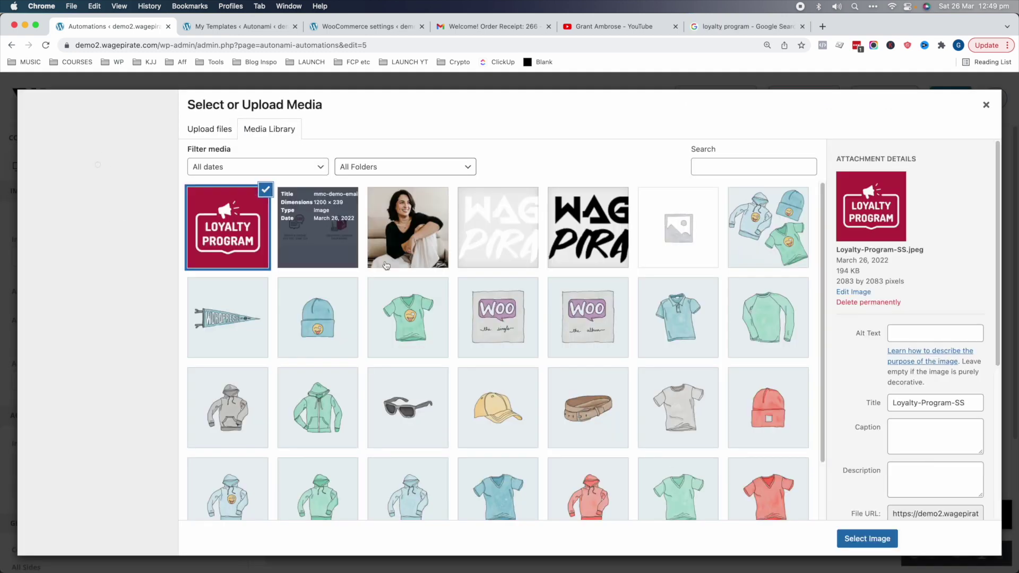
click(868, 539)
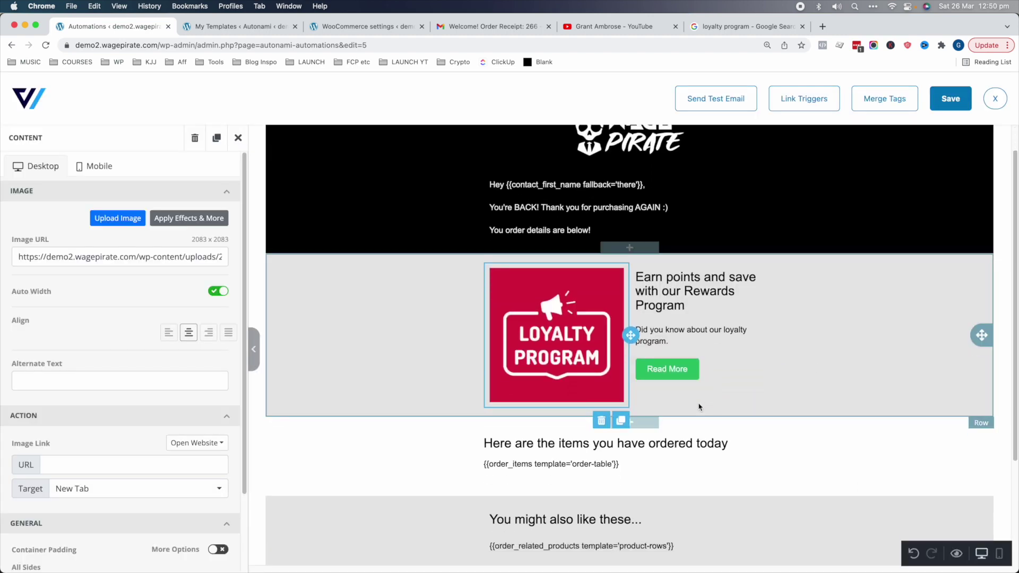
Check the remaining sections of the repeat-order email, save it and close the editor.
click(546, 444)
scroll(543, 455, down, 2)
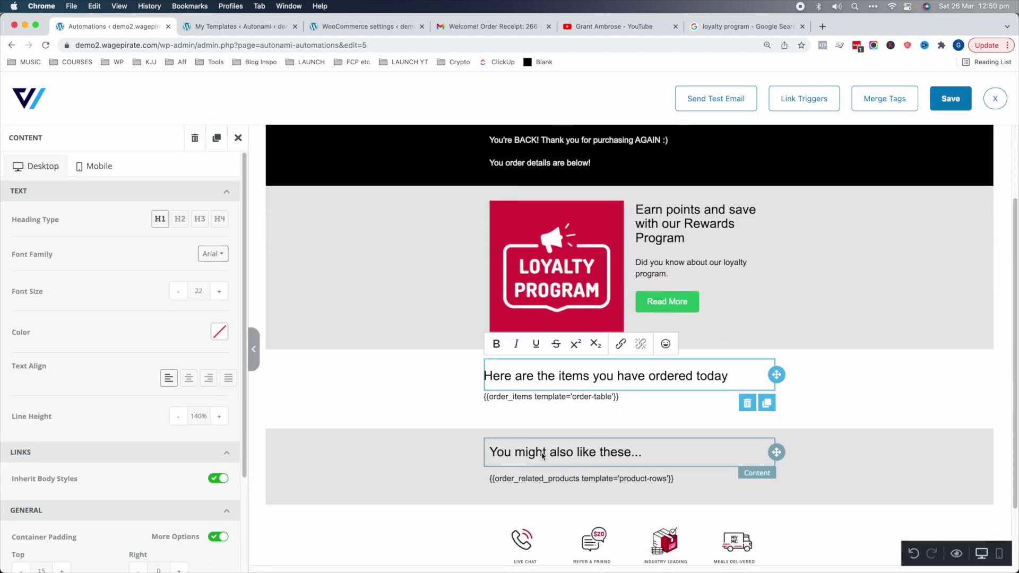
scroll(616, 461, down, 2)
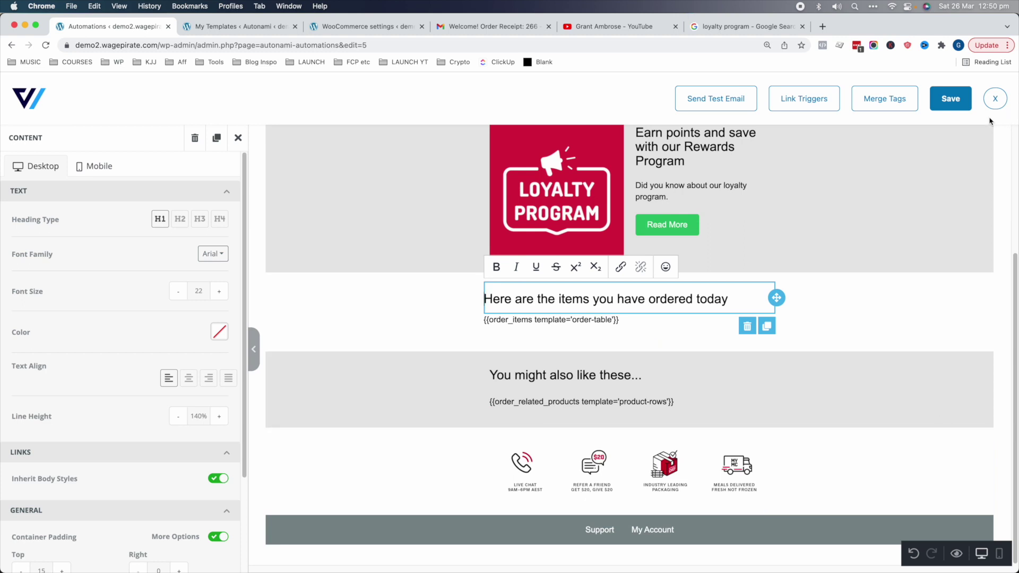
click(951, 99)
scroll(819, 312, up, 3)
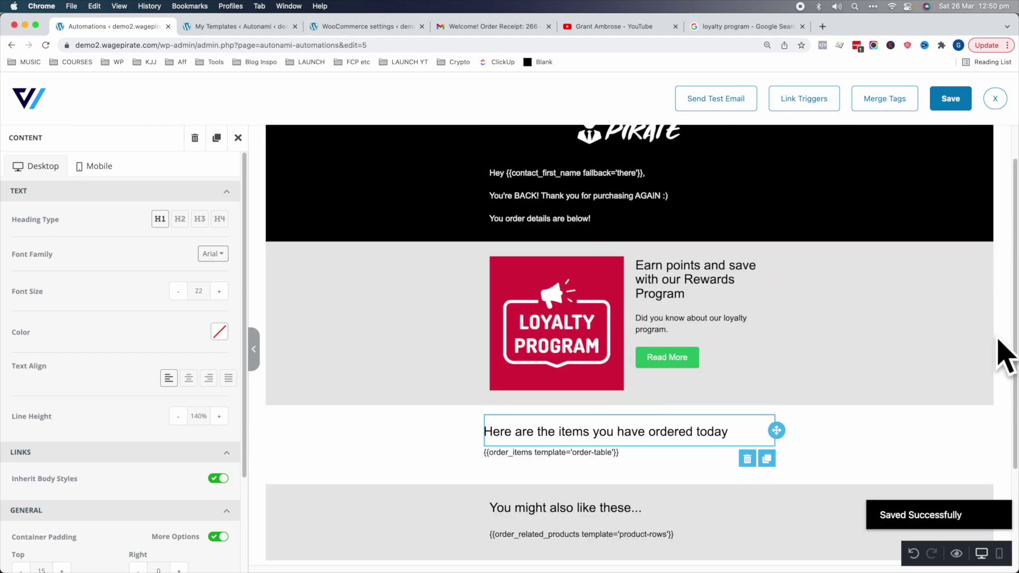
click(994, 100)
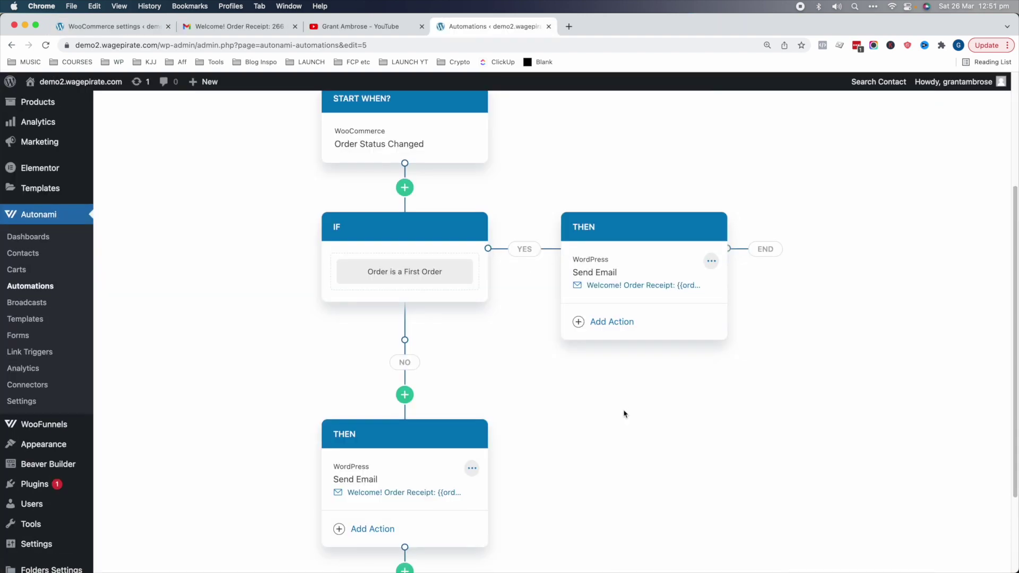
Generate a preview of the Yes branch email, look through it to the footer and close it.
click(628, 264)
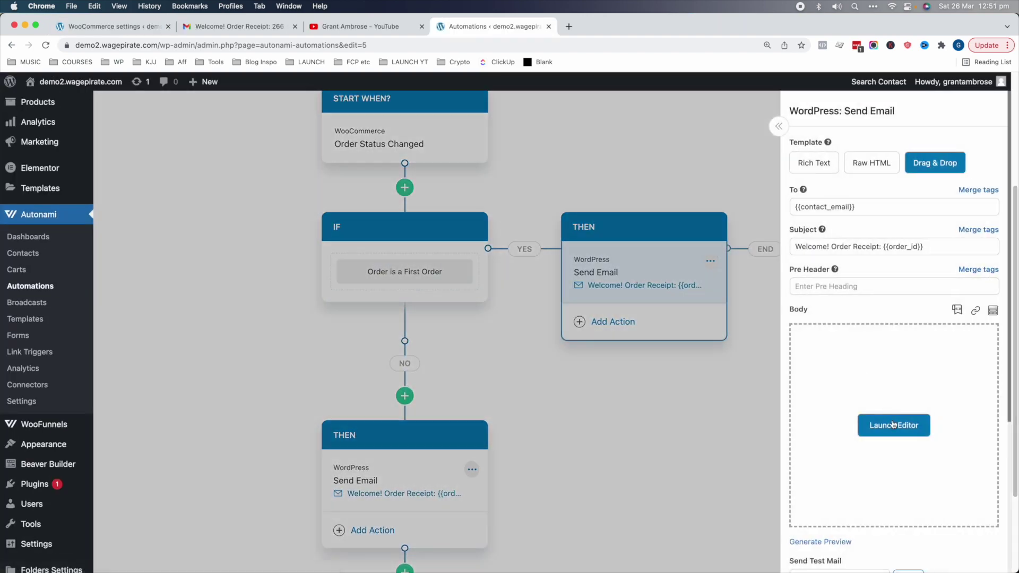
scroll(895, 427, down, 3)
click(822, 454)
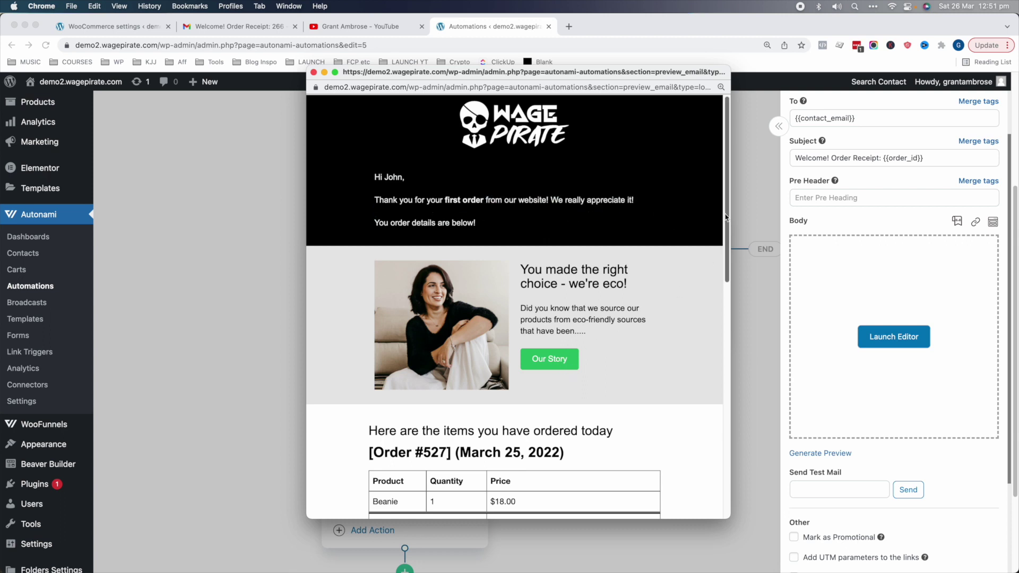
scroll(711, 238, down, 10)
scroll(736, 360, down, 5)
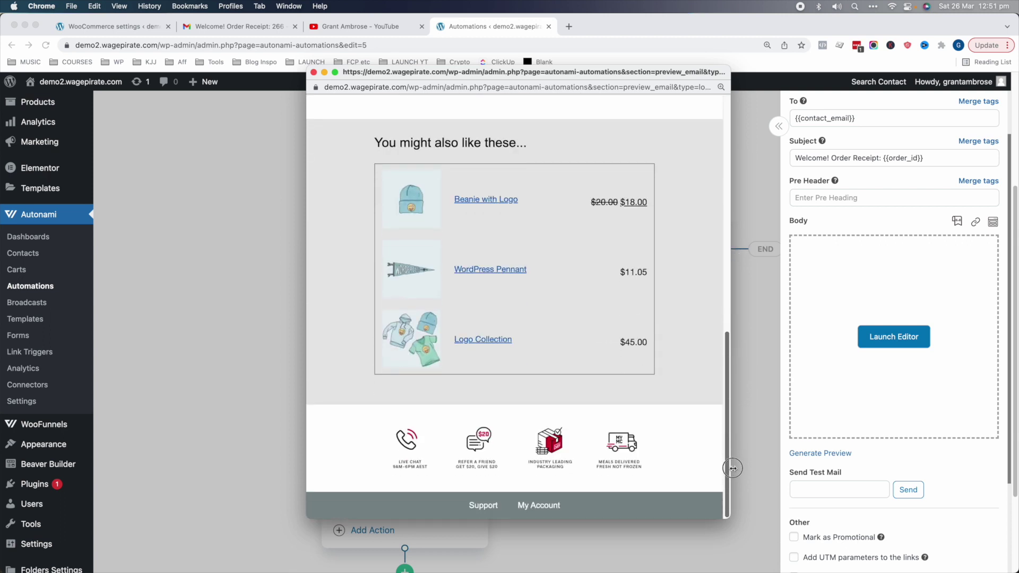
key(super+w)
Generate a preview of the No branch email, look through its loyalty section and order details, and close it.
scroll(526, 419, down, 1)
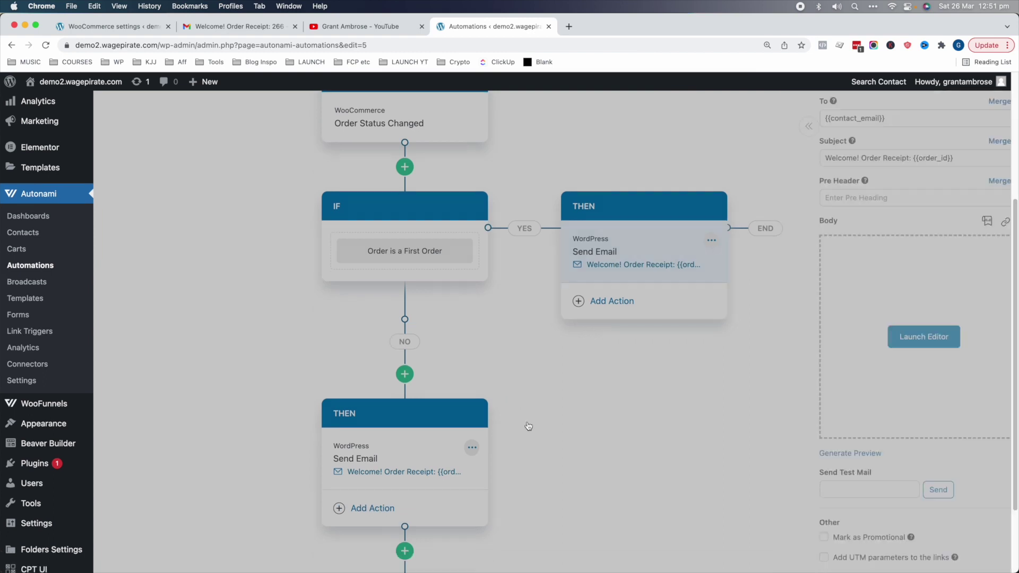
scroll(826, 442, down, 1)
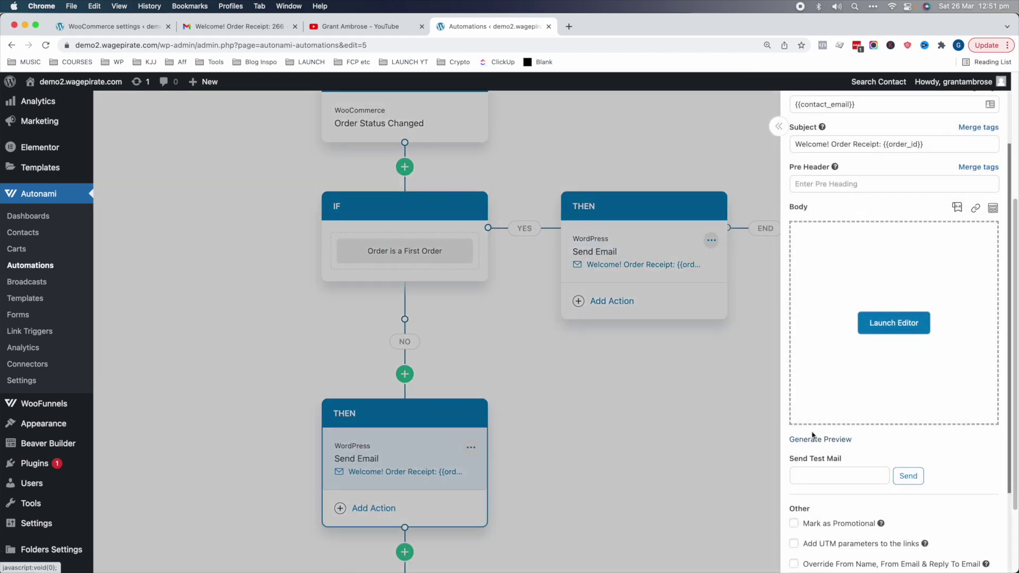
click(813, 435)
scroll(659, 125, down, 3)
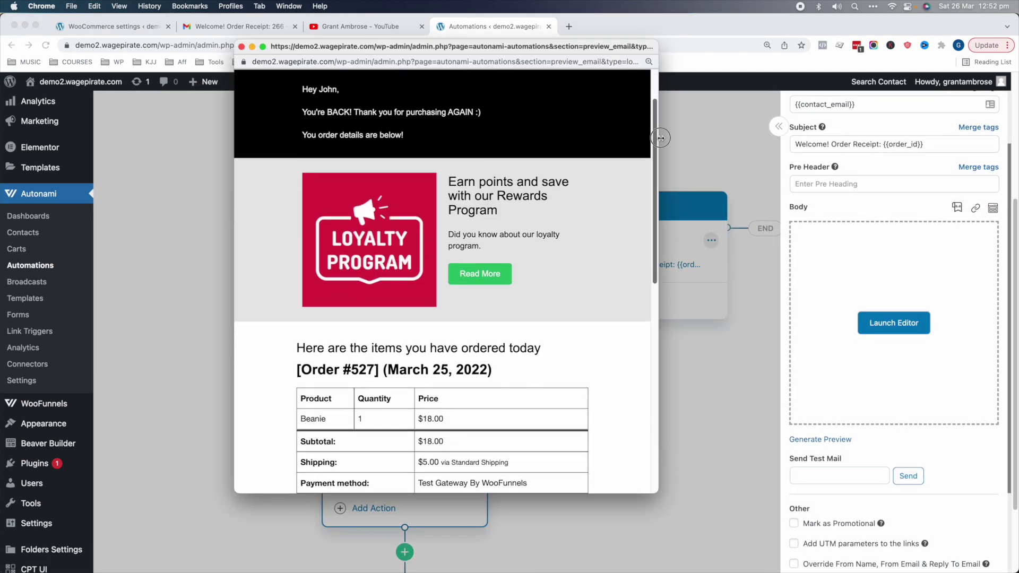
drag(661, 138, 670, 409)
key(super+w)
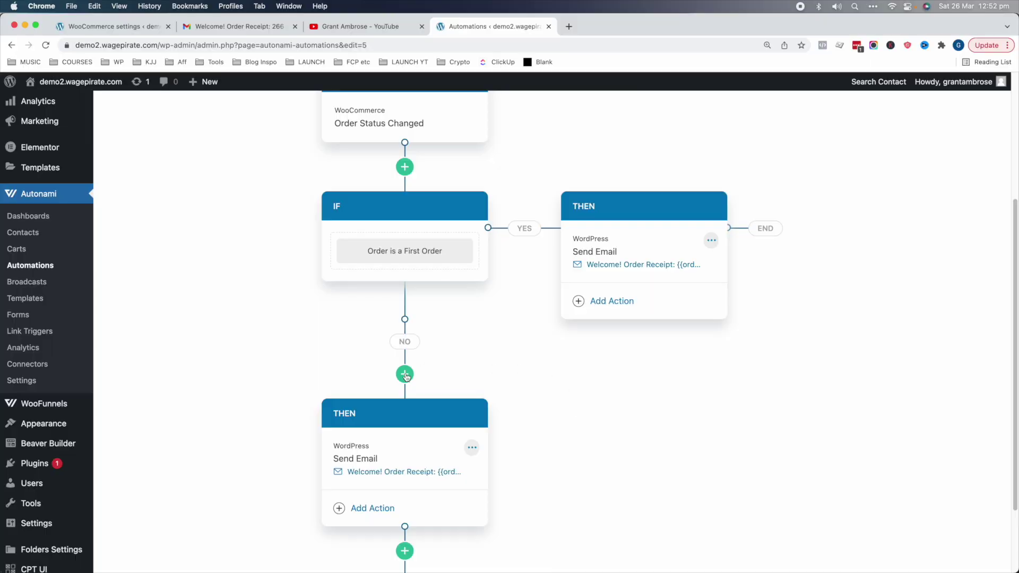
Insert a conditional action in the No branch before its Send Email action and open the rule choices.
click(405, 375)
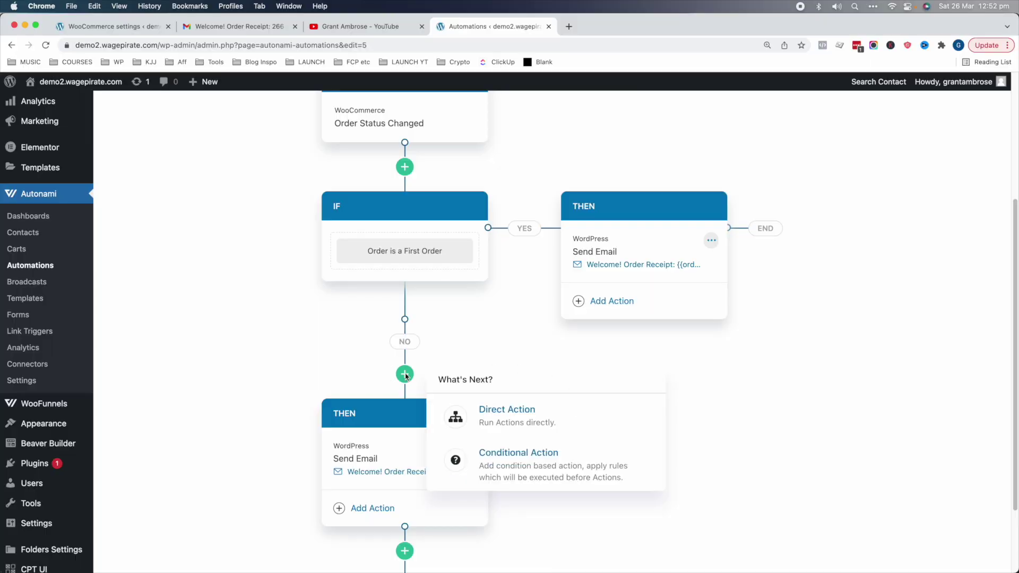
click(507, 457)
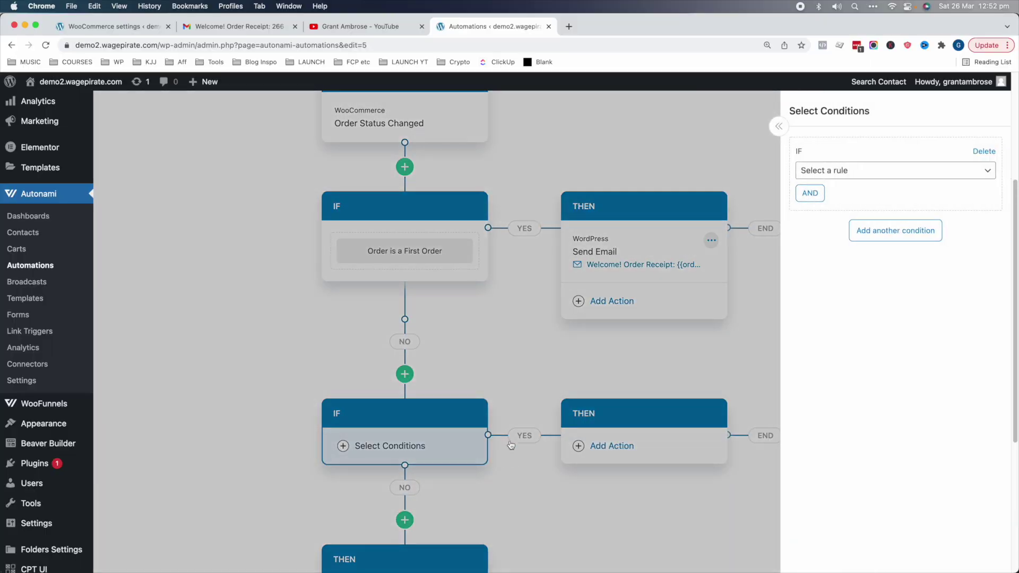
click(812, 171)
scroll(876, 239, down, 4)
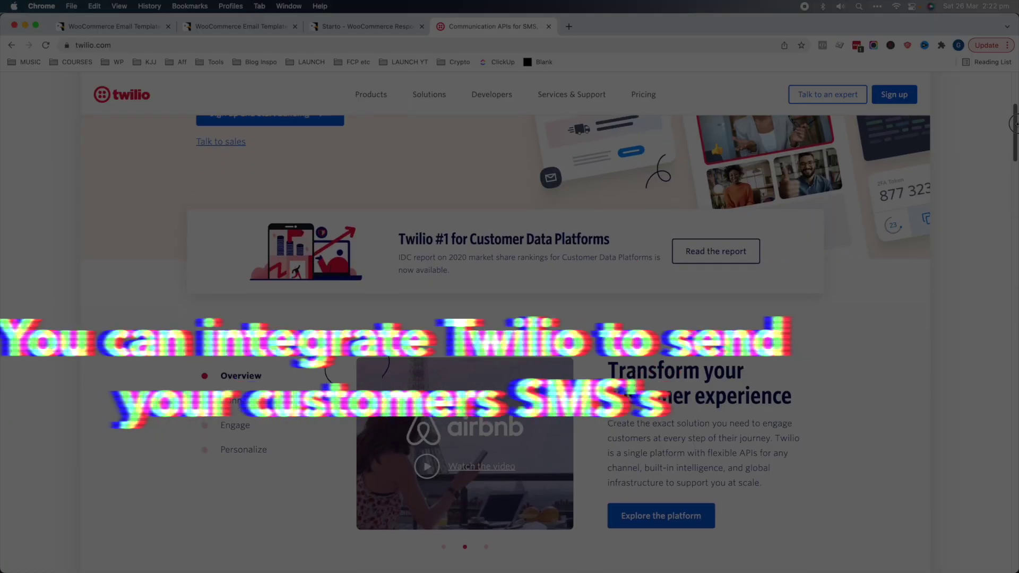
scroll(608, 344, down, 5)
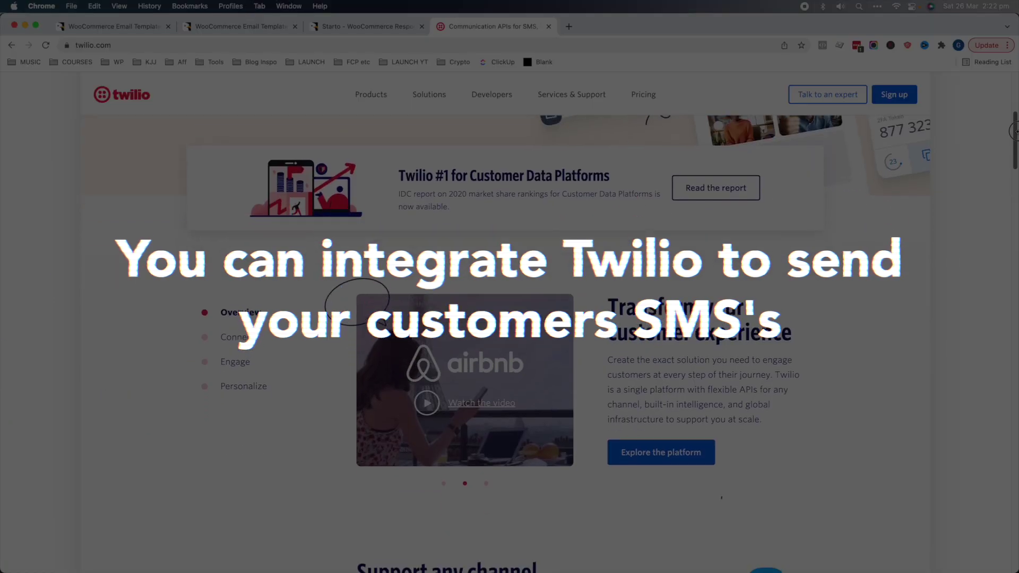
drag(1015, 158, 1014, 229)
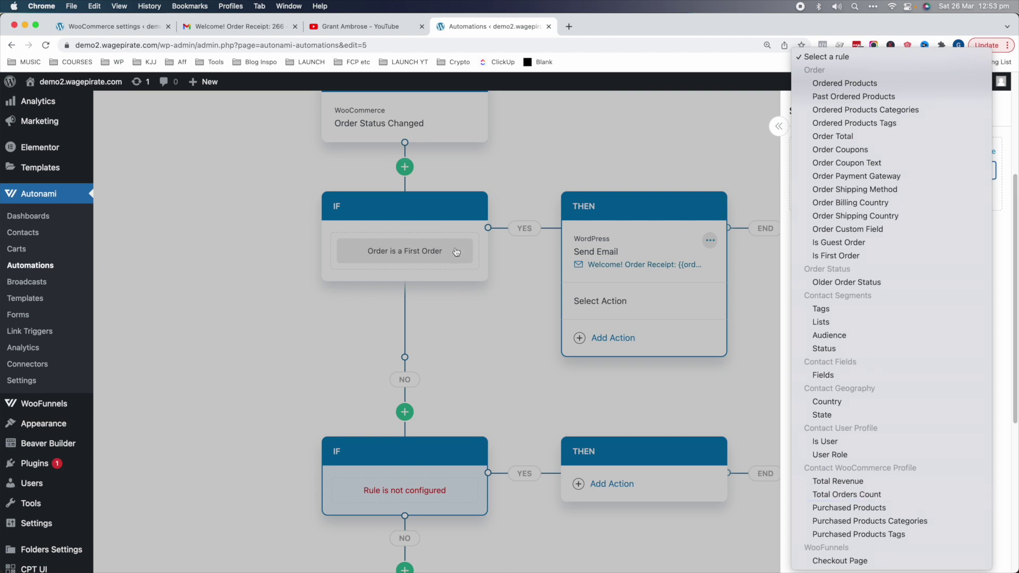
Set the new condition to Total Orders Count is equal to 2.
click(859, 494)
click(844, 193)
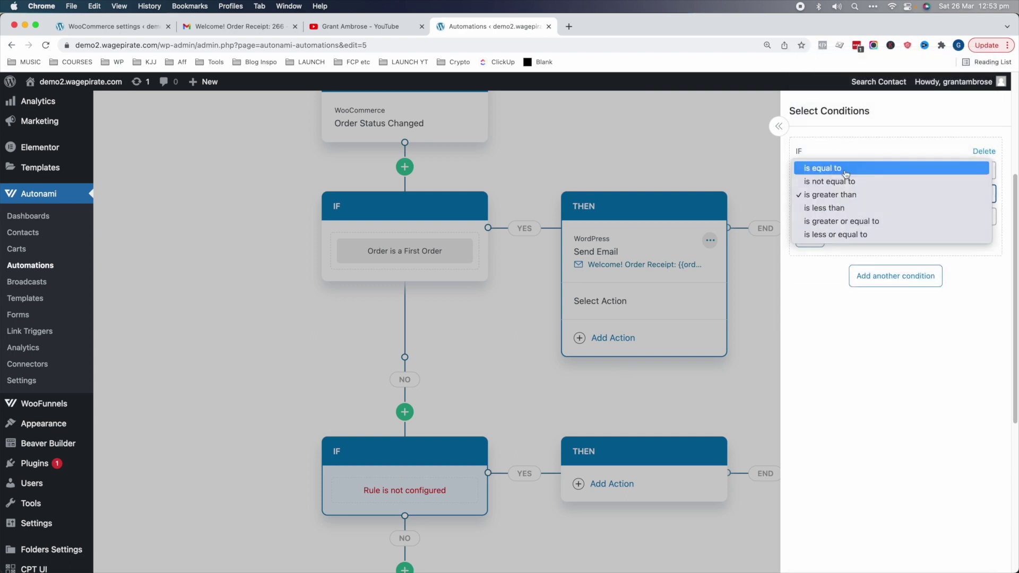
click(847, 167)
click(847, 216)
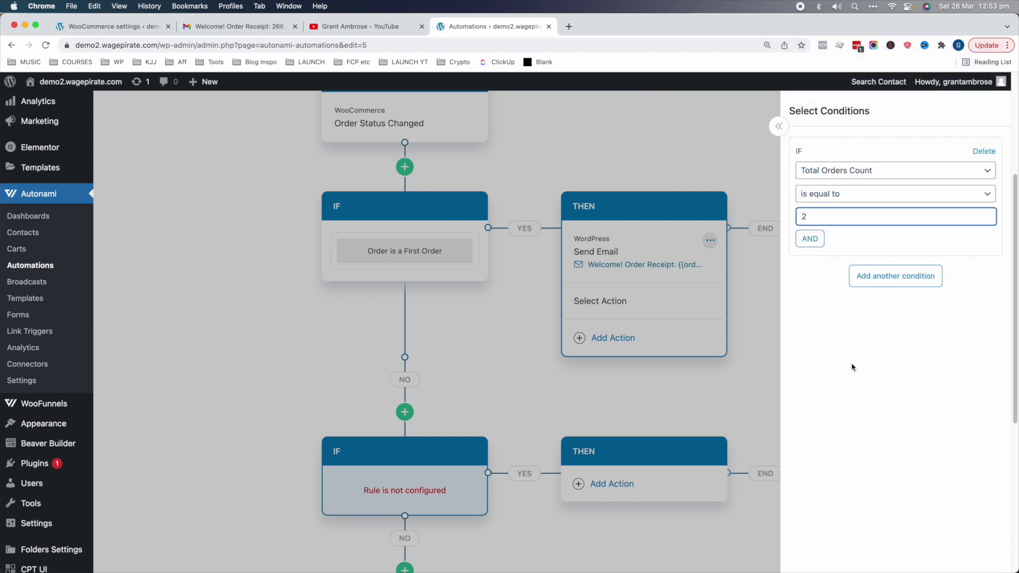
click(734, 339)
Copy the first-order Send Email action into the Yes branch of the orders count condition and check its settings.
scroll(738, 339, down, 2)
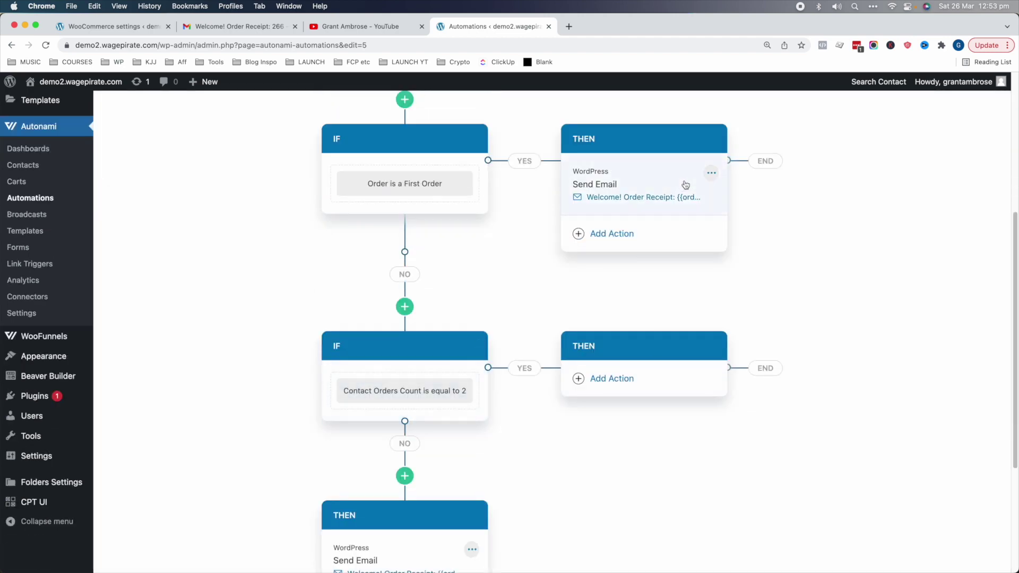
click(711, 173)
click(780, 173)
click(619, 442)
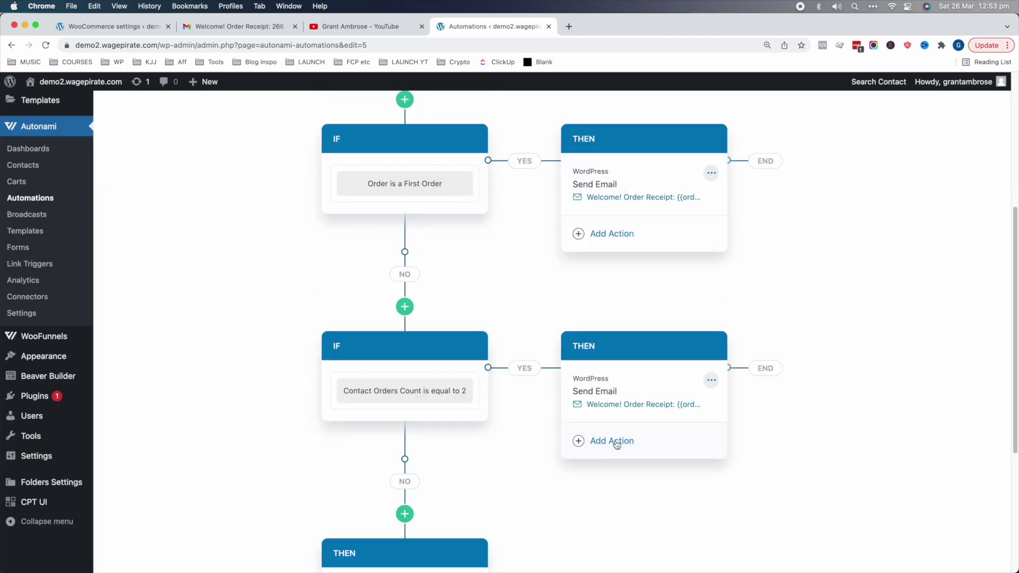
click(624, 393)
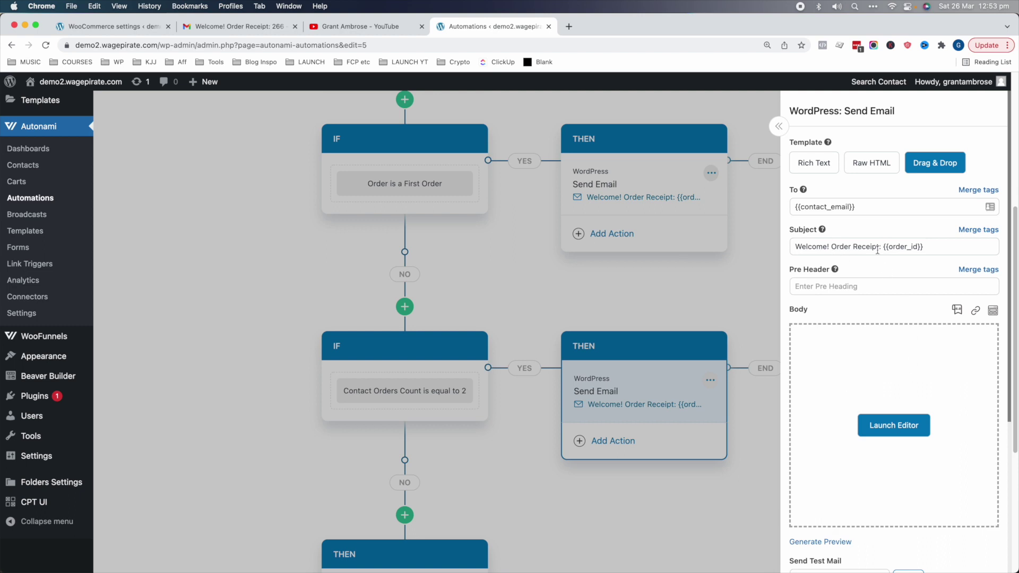
click(733, 481)
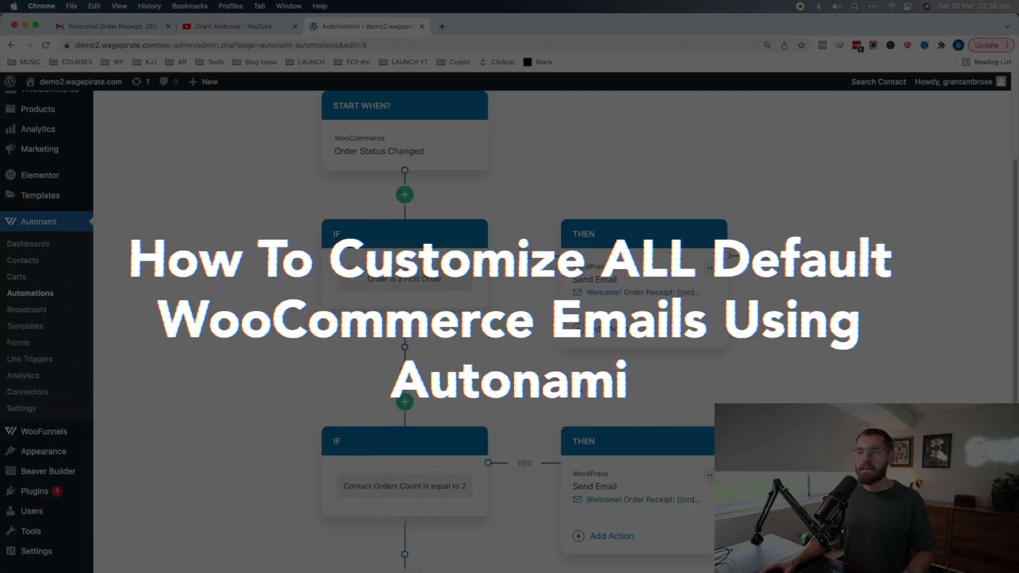
Set the Order - Processing automation to active and check its workflow.
scroll(213, 358, up, 5)
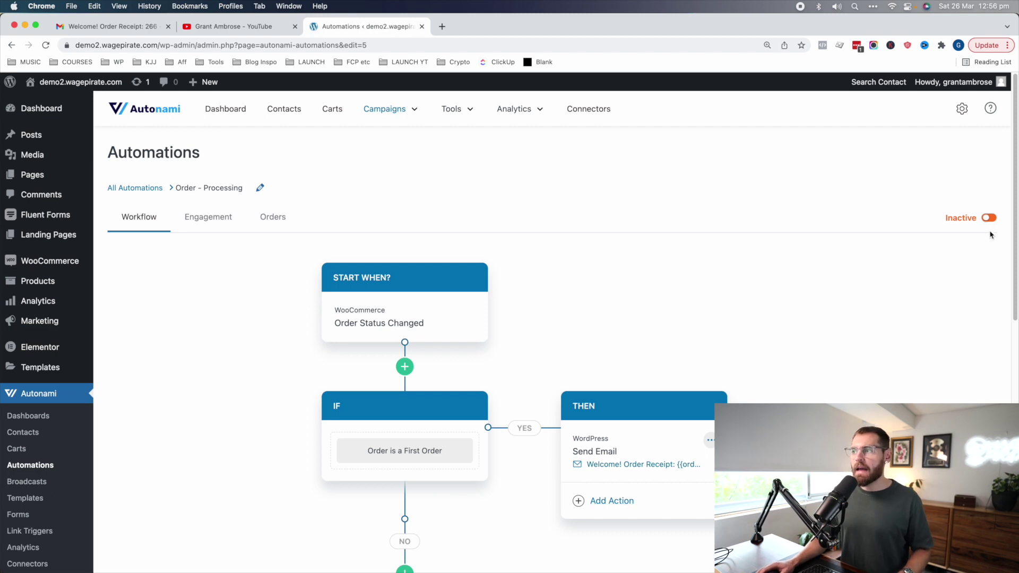
click(989, 218)
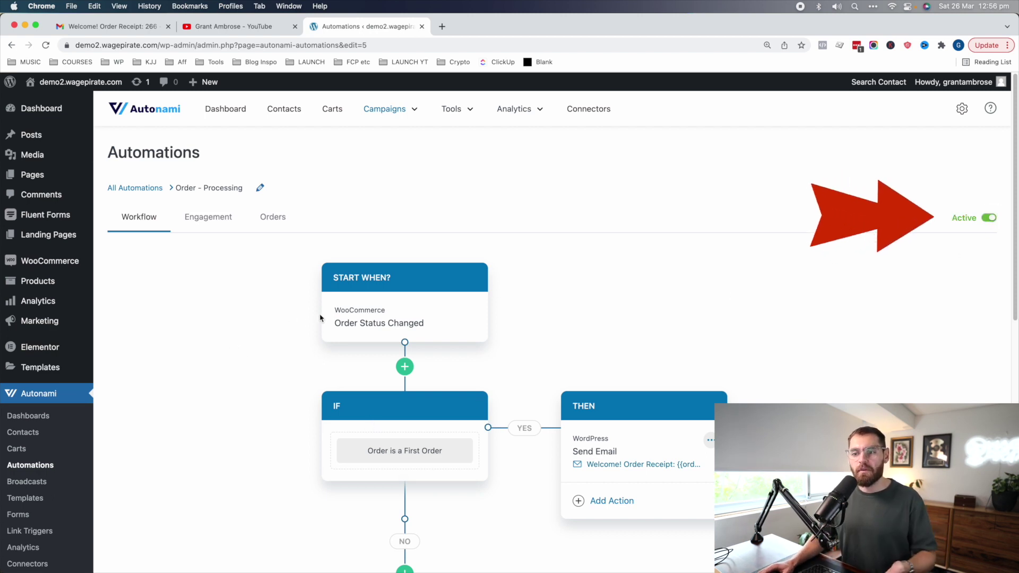
scroll(340, 286, down, 2)
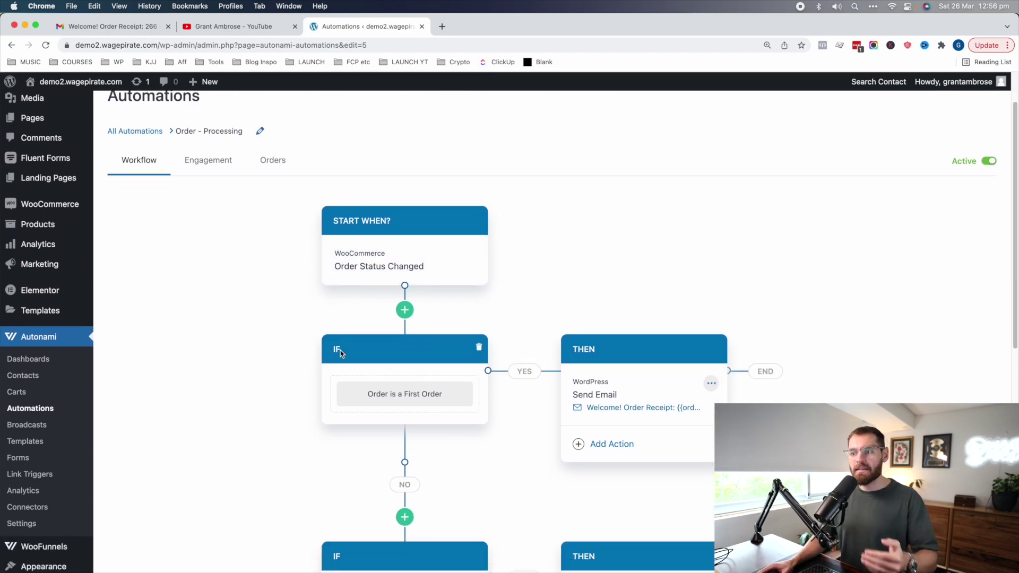
scroll(339, 350, down, 1)
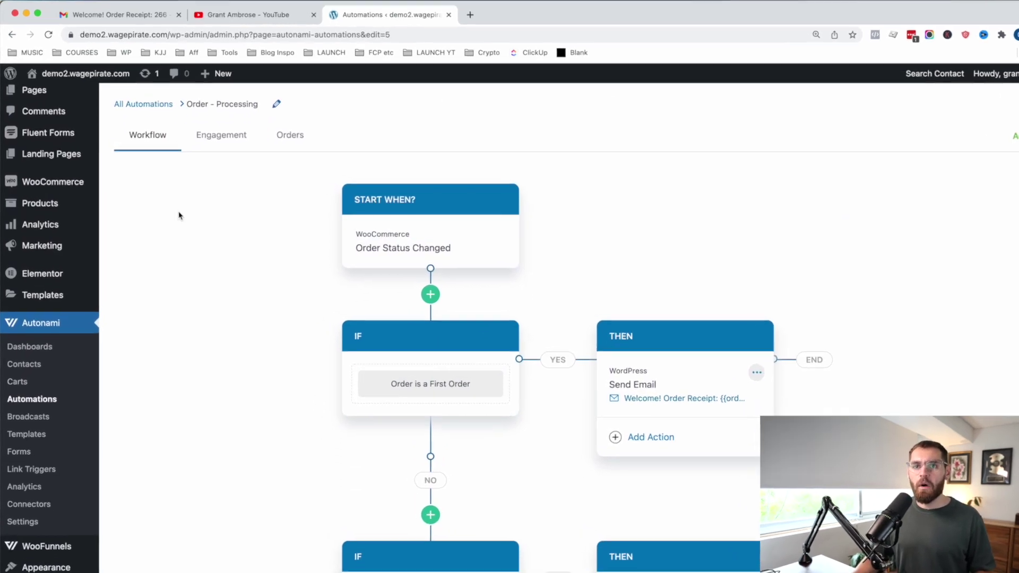
Disable the default Processing order email notification in the WooCommerce email settings and save the changes.
mouse_move(77, 182)
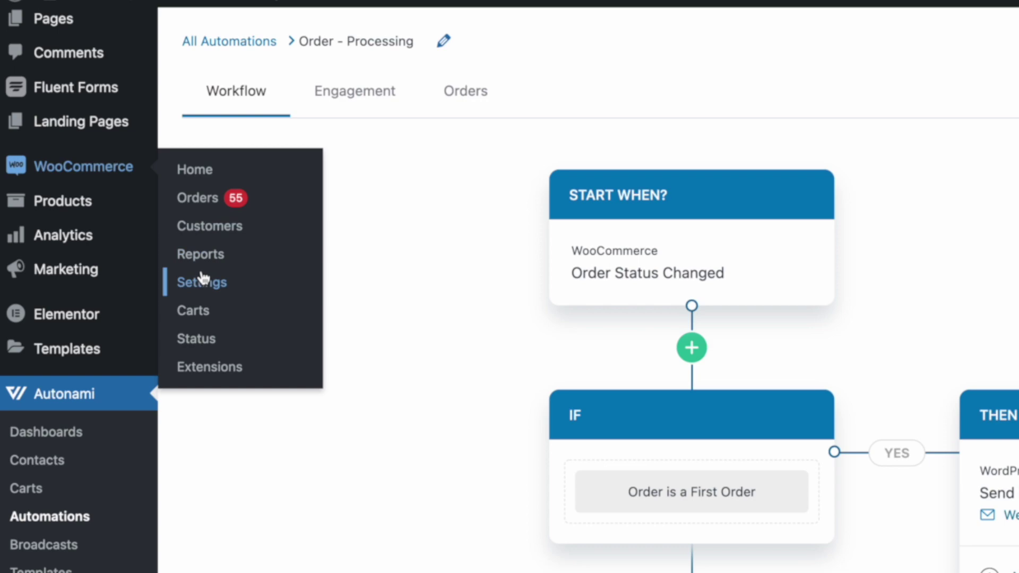
click(215, 290)
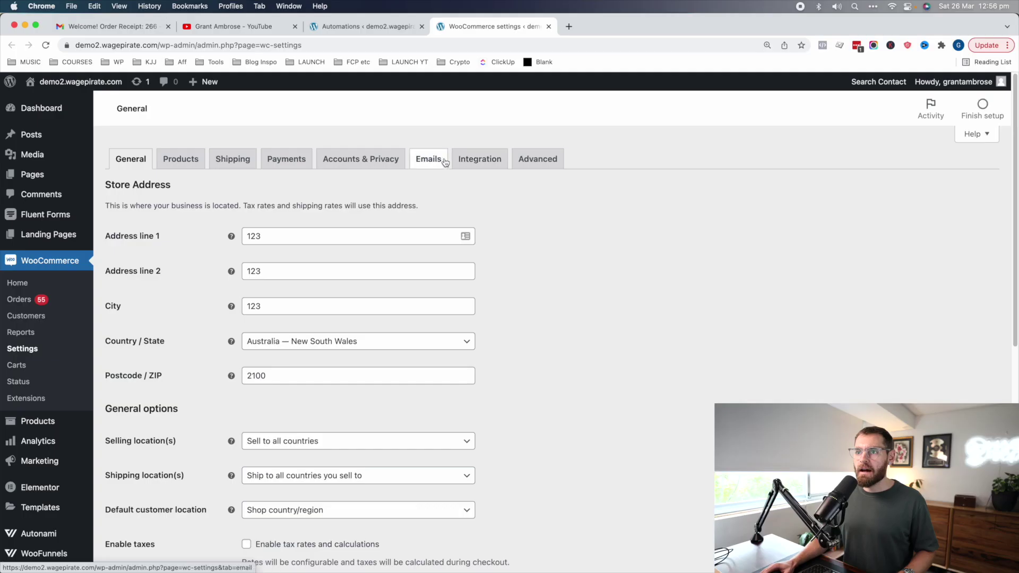
click(435, 160)
scroll(409, 456, down, 2)
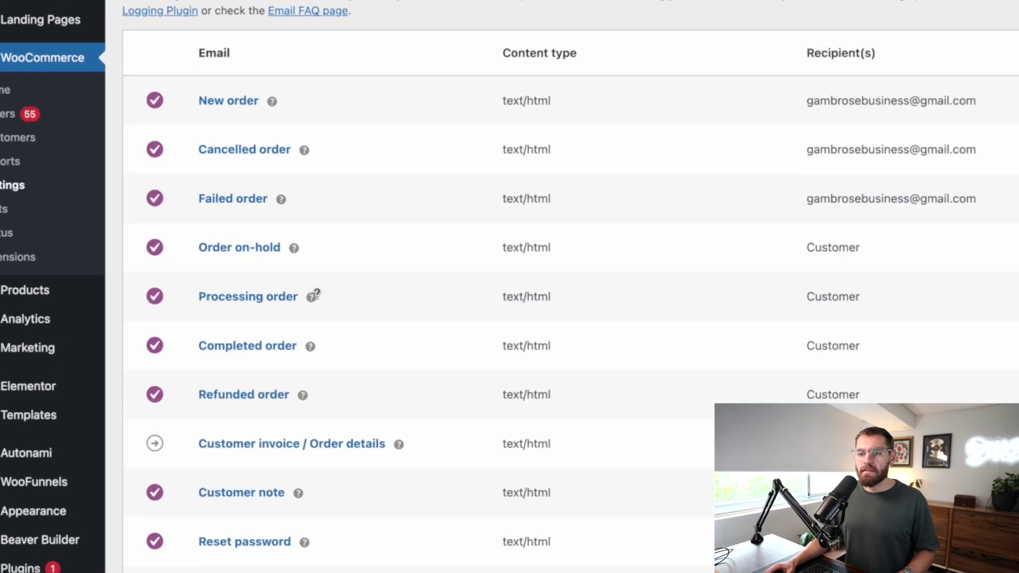
mouse_move(315, 295)
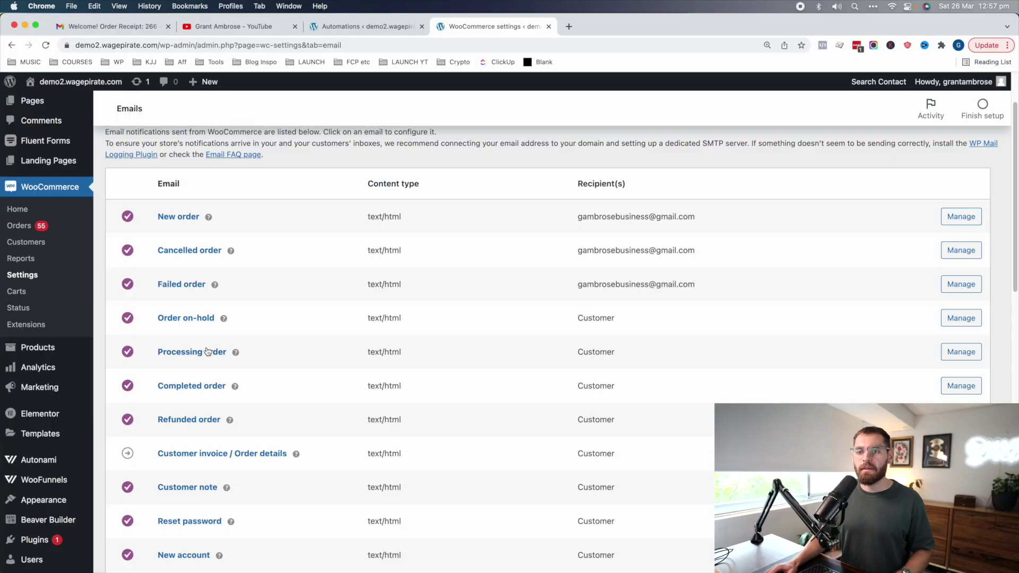
click(206, 353)
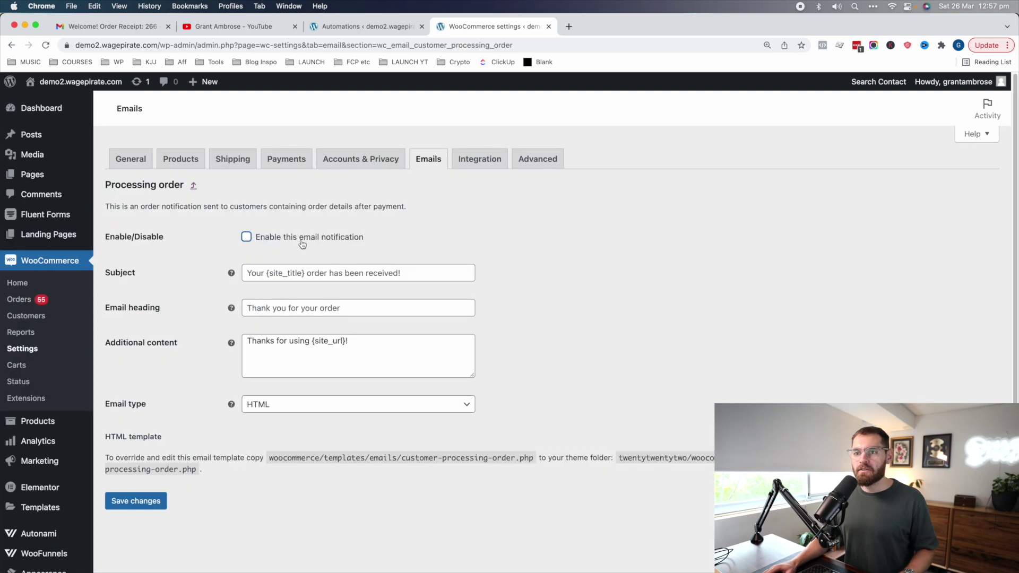
click(139, 502)
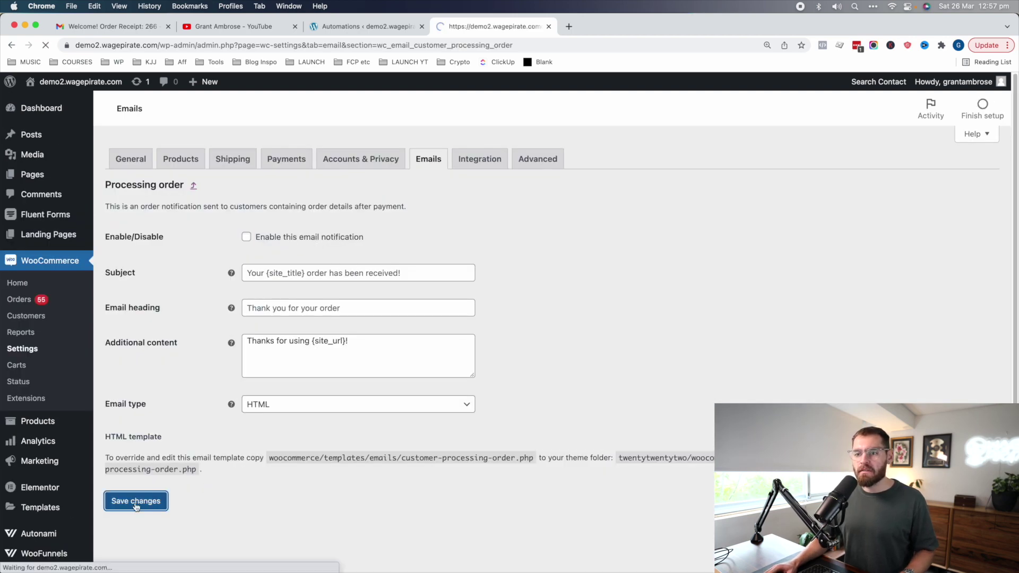
Return to the WooCommerce email notifications list and examine which other default emails could be replaced.
click(434, 162)
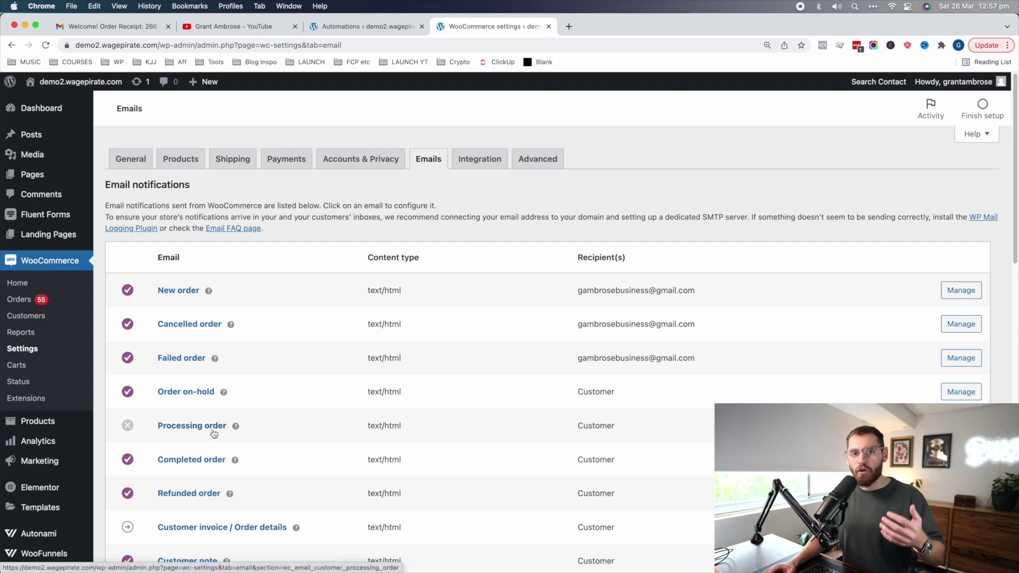
scroll(212, 433, down, 4)
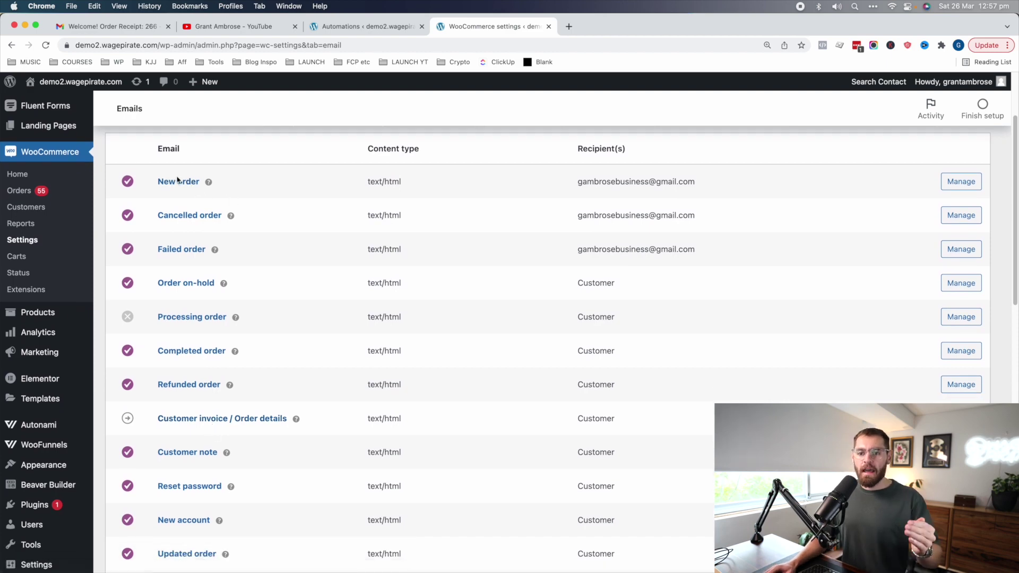
scroll(194, 239, down, 10)
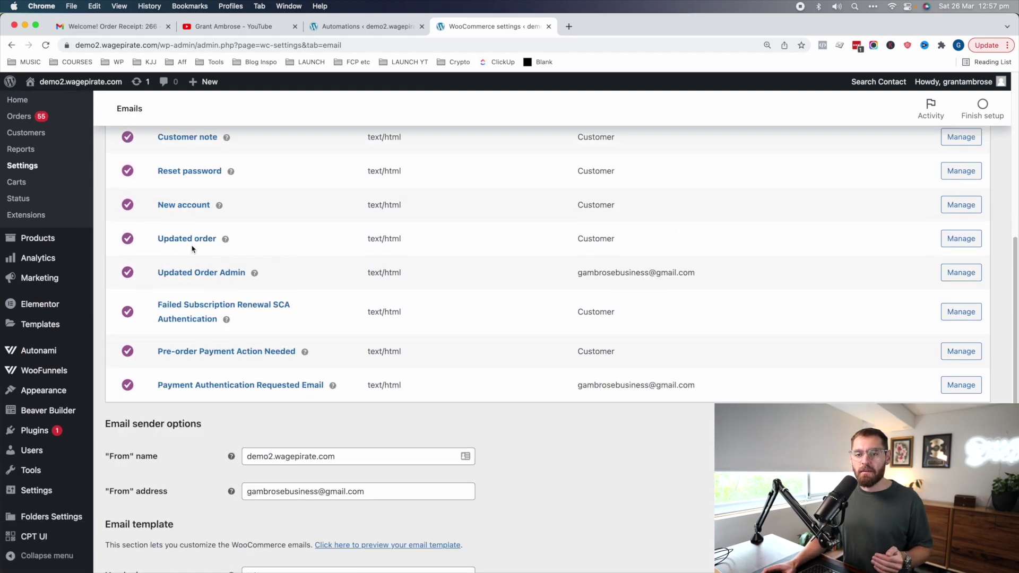
scroll(193, 251, up, 7)
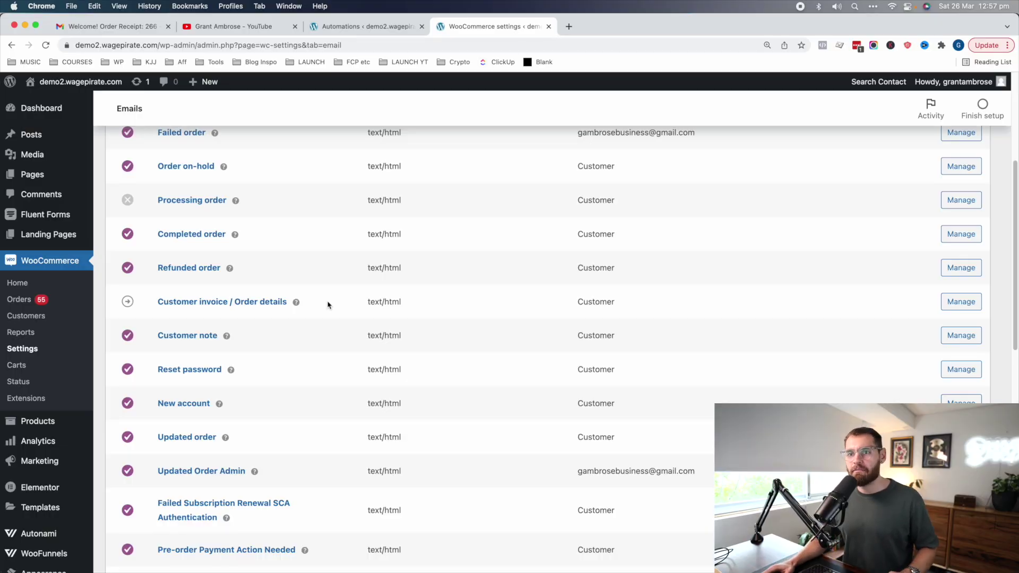
scroll(328, 305, up, 1)
scroll(444, 293, up, 2)
scroll(385, 411, up, 2)
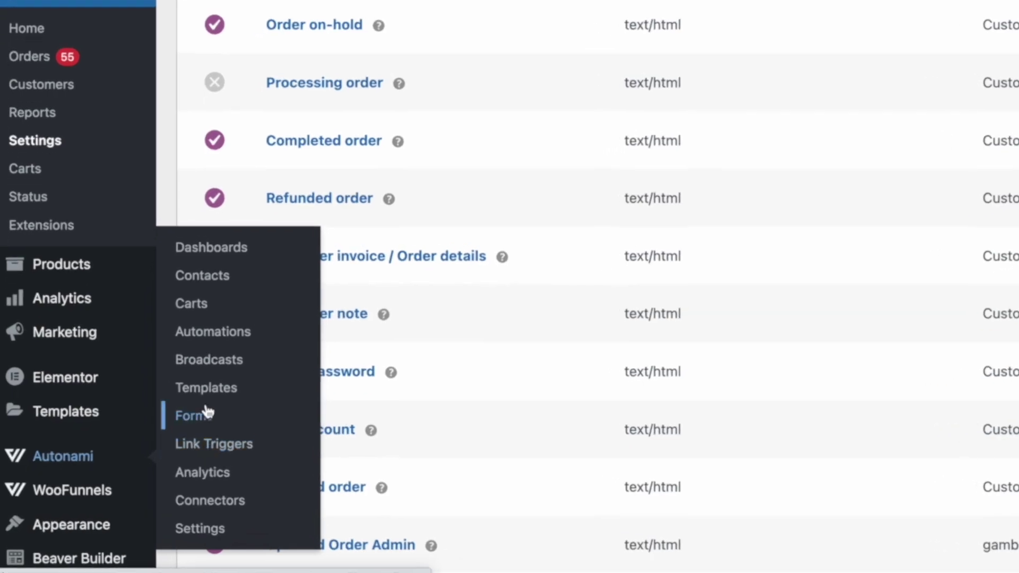
Create an Autonami email template named Default WagePirate, set its type to Drag and Drop, and launch the visual editor.
click(212, 396)
click(975, 183)
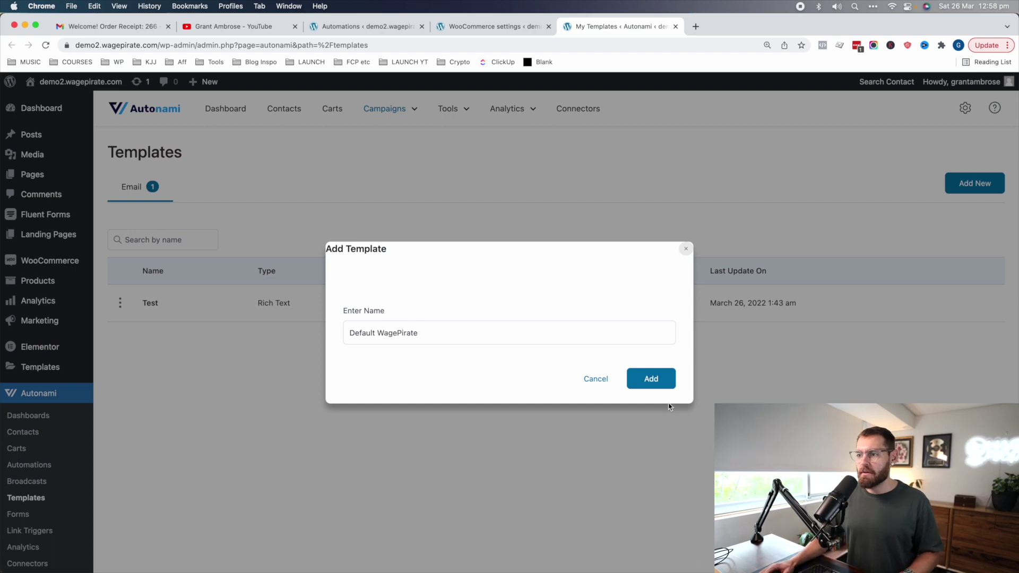
click(659, 381)
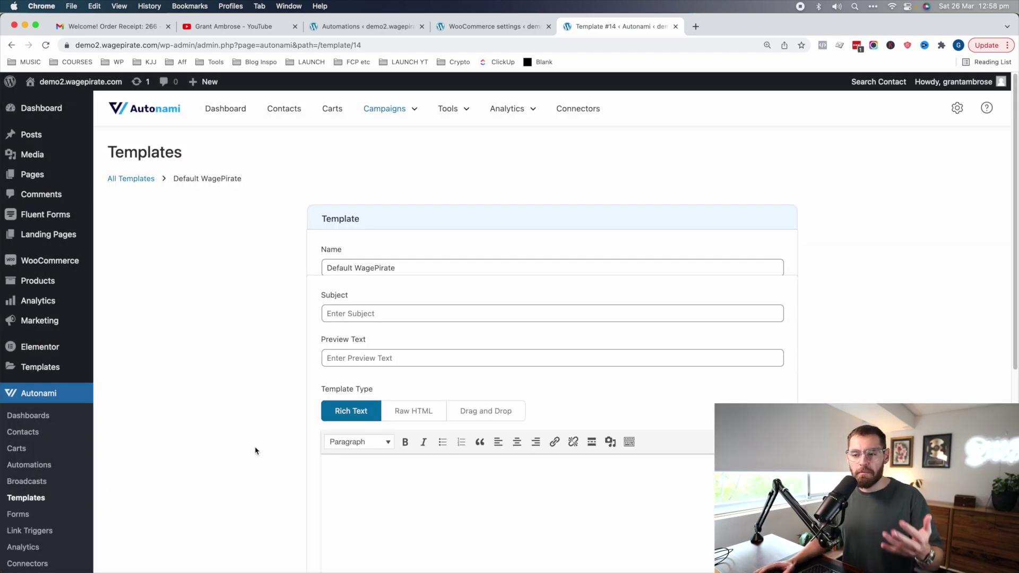
scroll(255, 451, down, 3)
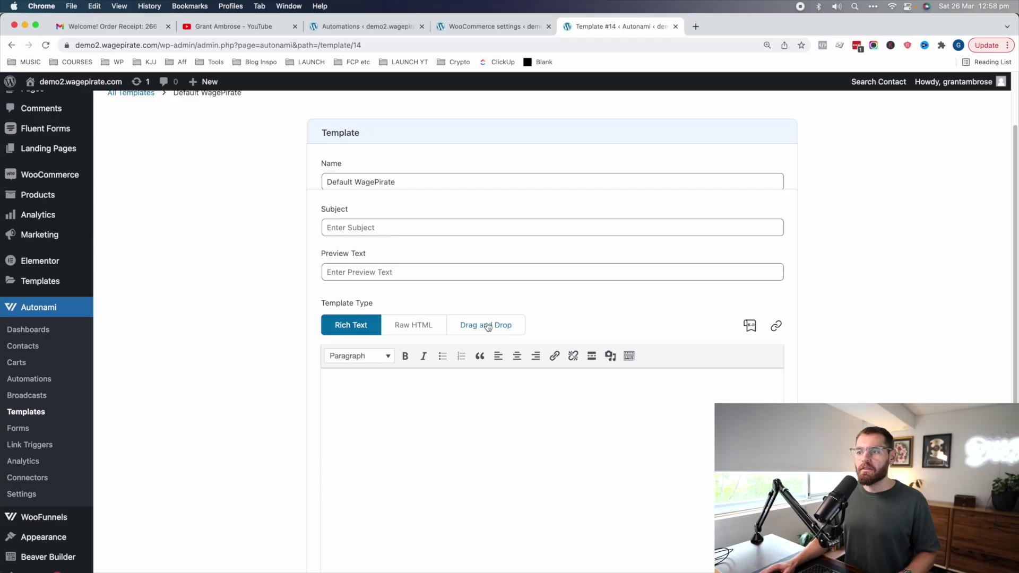
click(487, 326)
scroll(524, 523, down, 1)
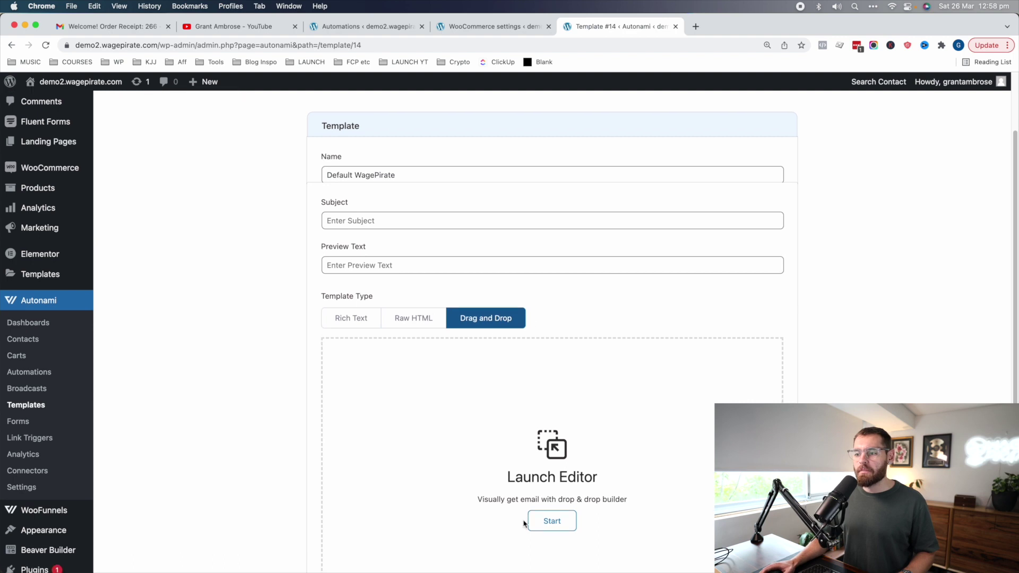
click(540, 518)
Add a single-column row at the start of the template and set its row background color to black.
drag(119, 162, 661, 139)
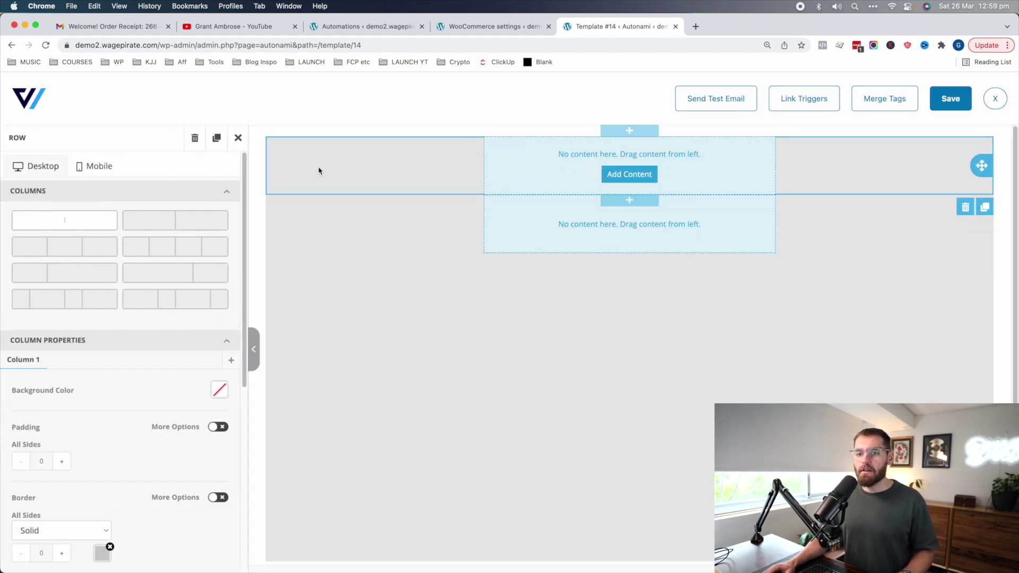
scroll(134, 476, down, 2)
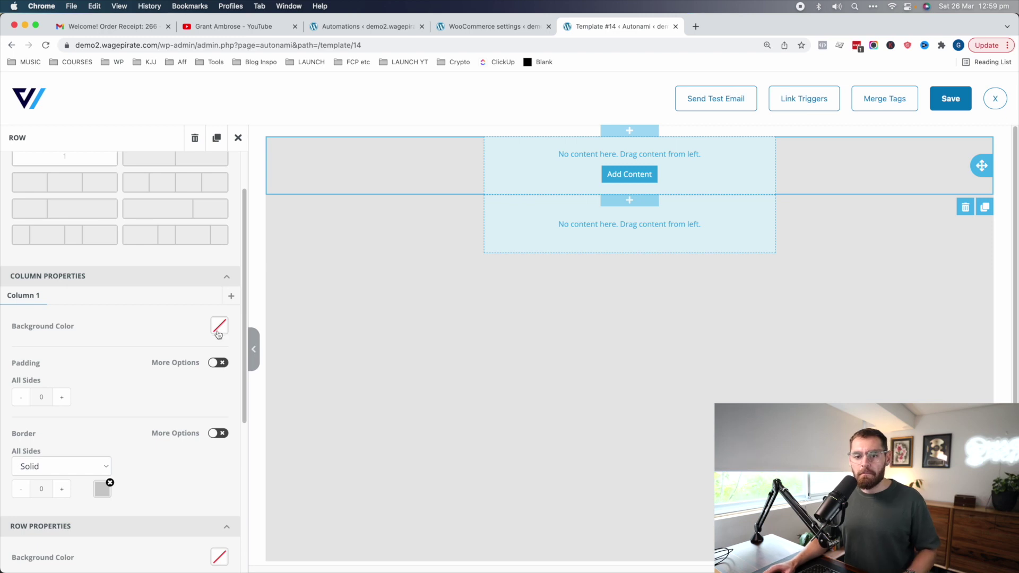
scroll(215, 355, down, 3)
click(222, 458)
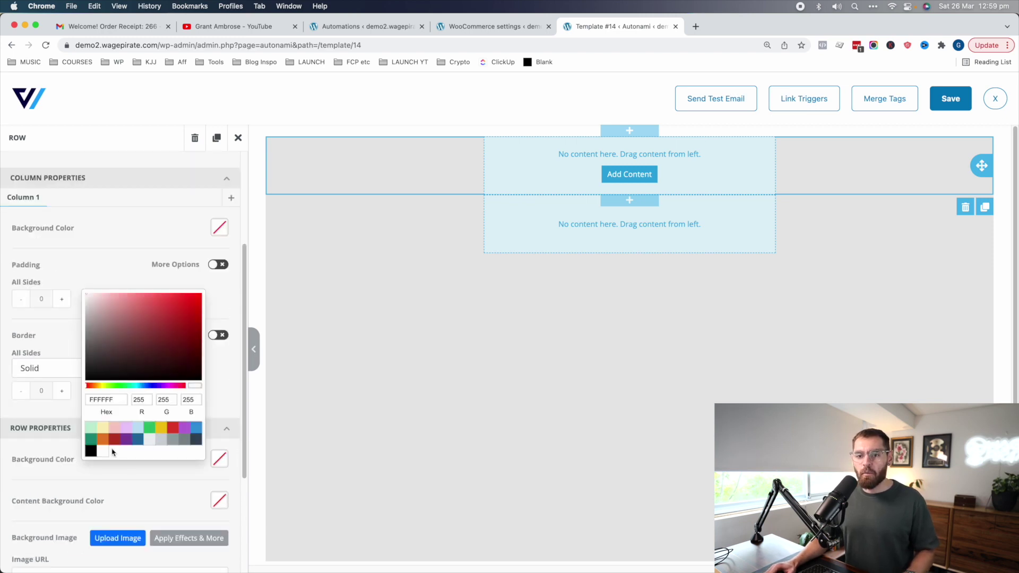
click(91, 452)
click(238, 138)
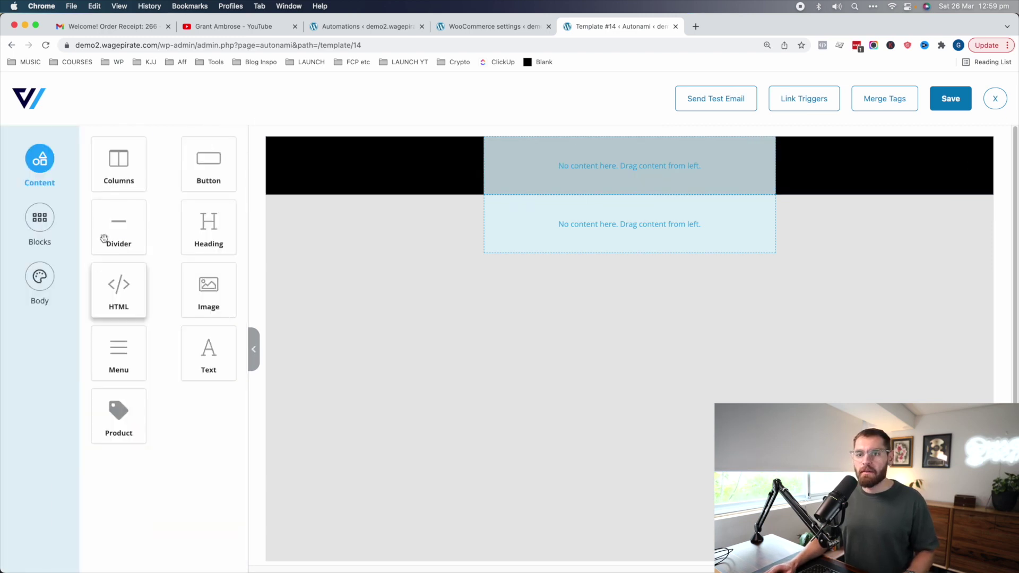
Place the Wage Pirate logo in the black row and write "Hi {{contact_first_name}}," with a line of X placeholder text below it.
drag(209, 290, 573, 172)
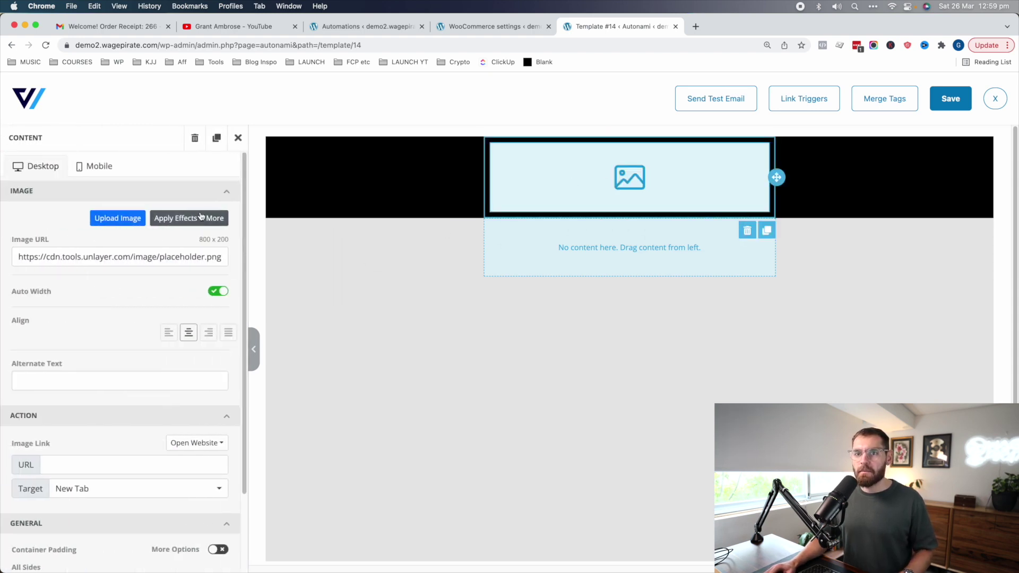
click(101, 217)
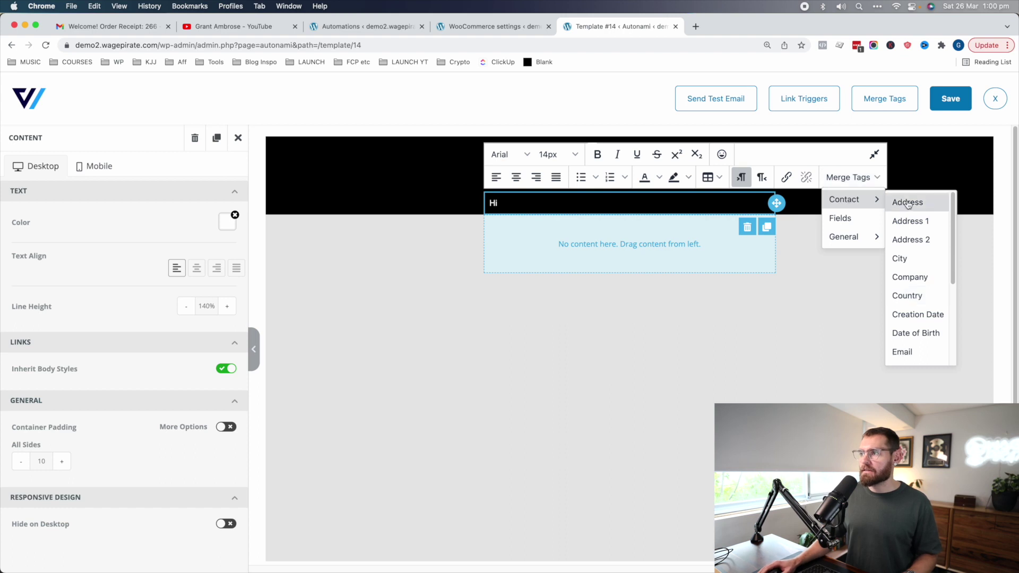
scroll(917, 243, down, 1)
click(918, 330)
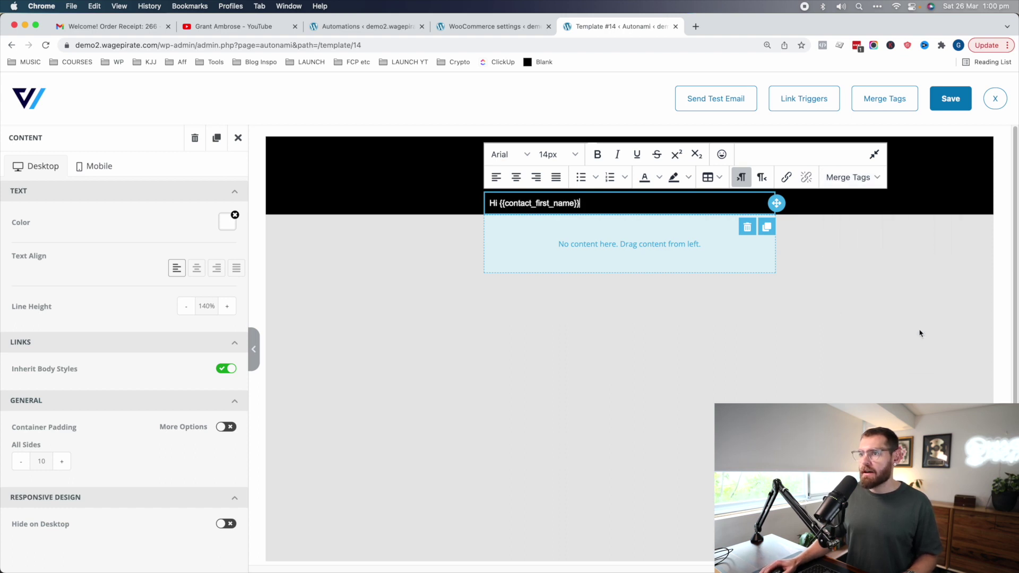
text(,)
key(Return)
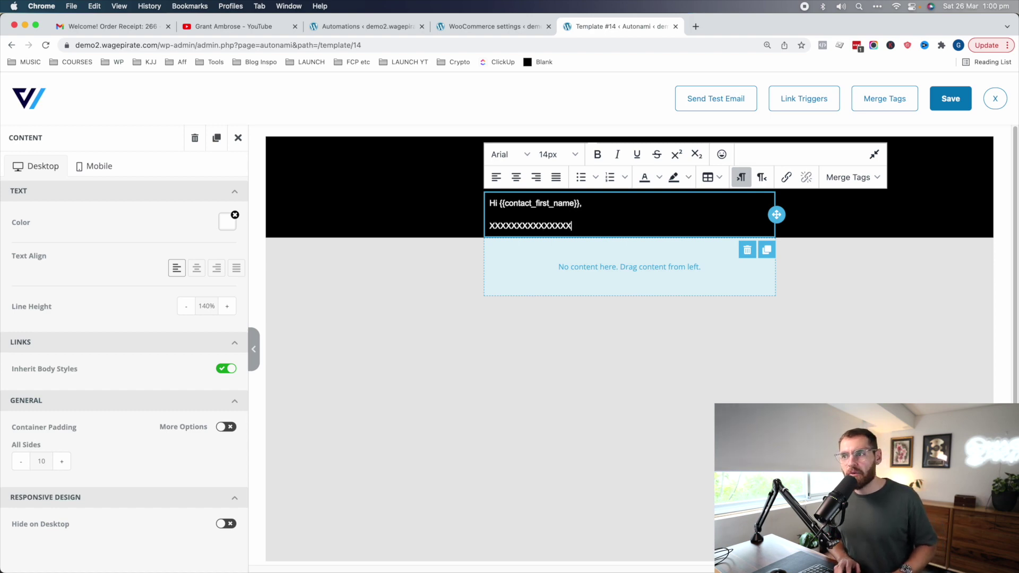
Fill the template below the header with an image-and-button section, a text block and a service icon banner, and save it.
click(585, 266)
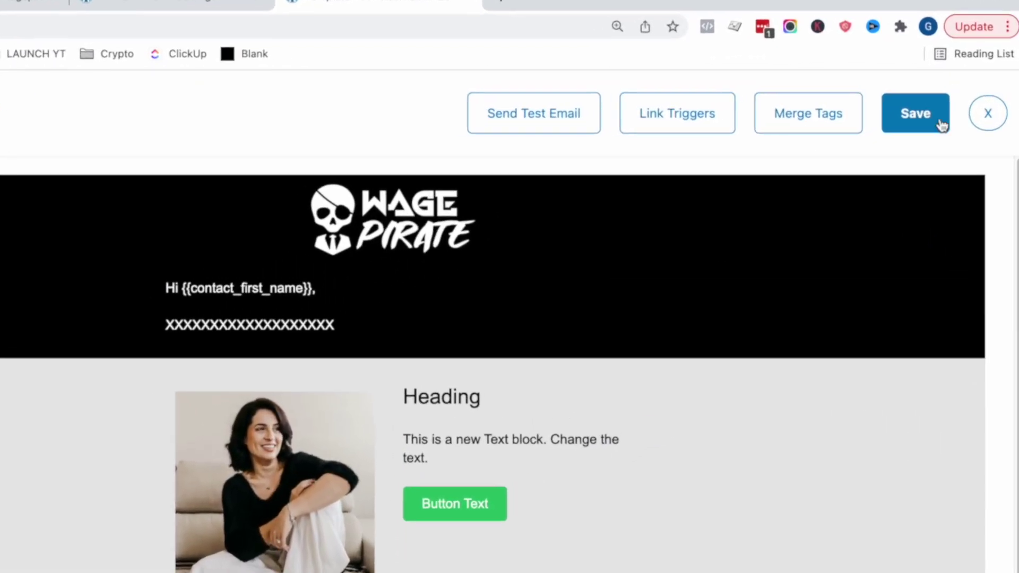
click(942, 125)
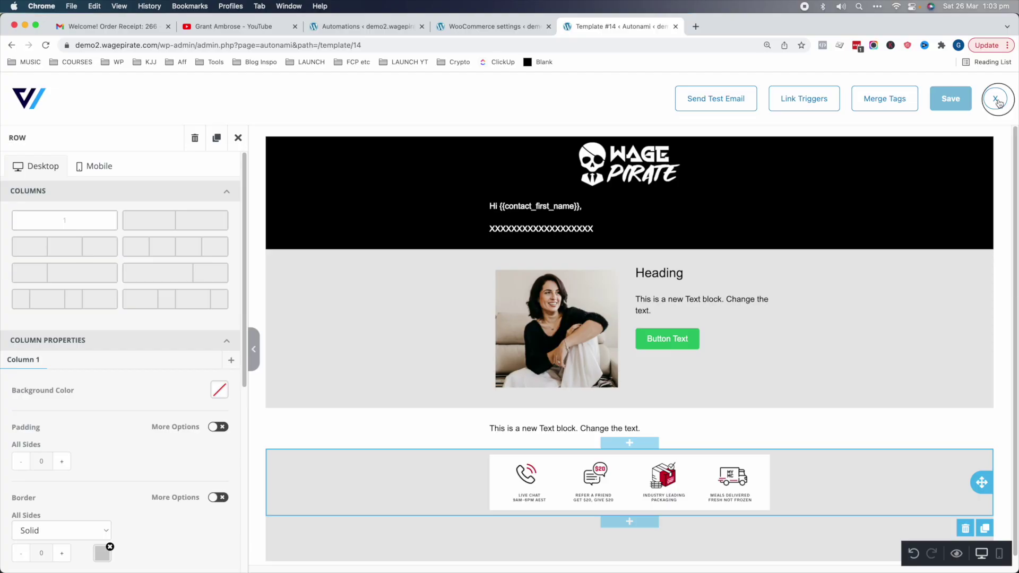
click(988, 113)
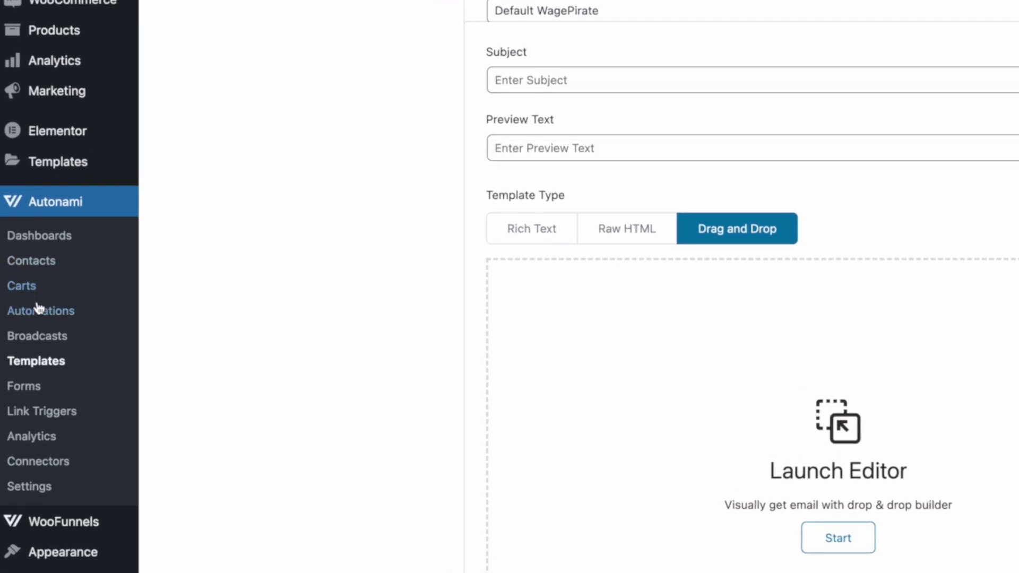
Create a new automation named On Hold.
click(40, 310)
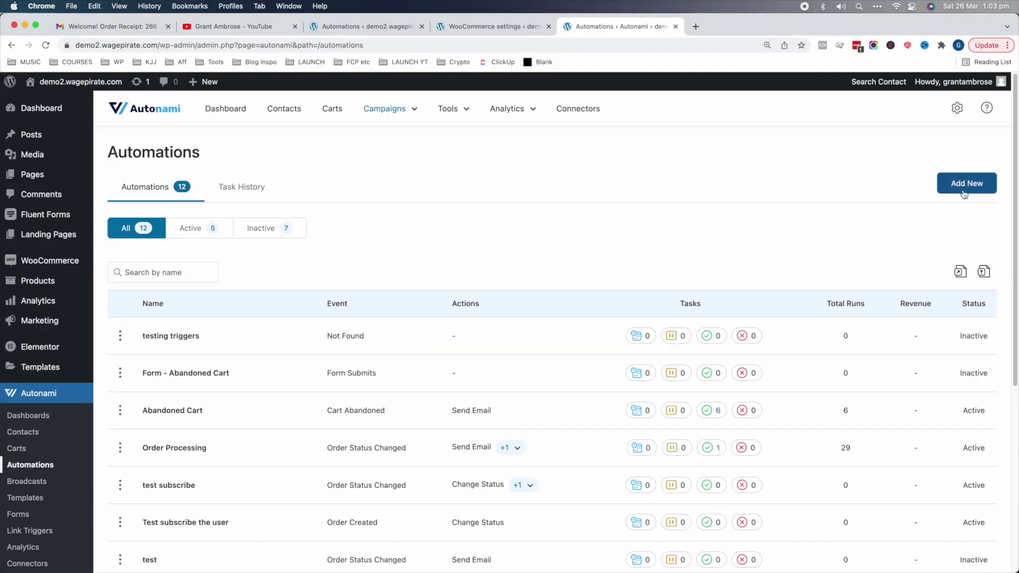
click(964, 194)
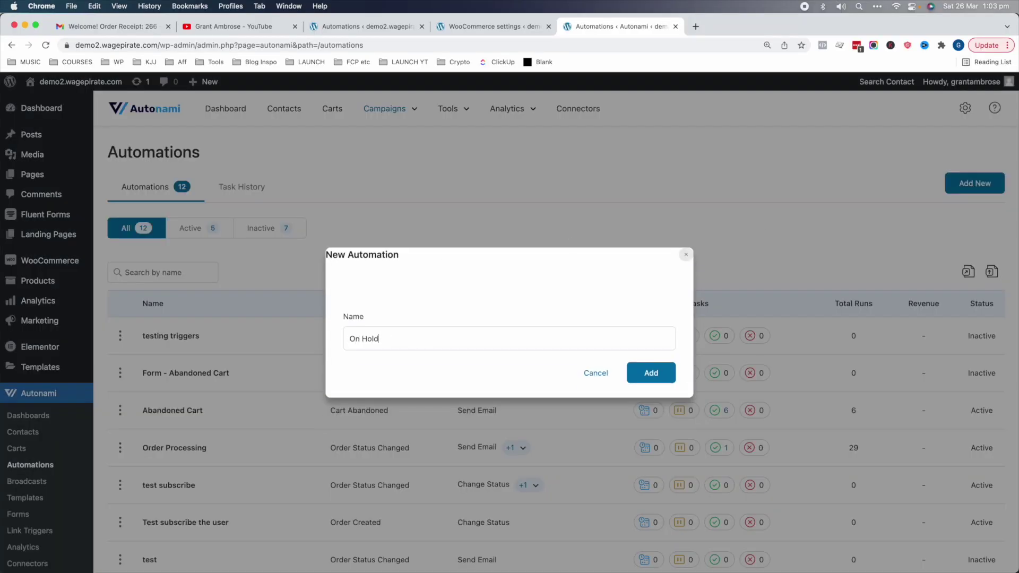
click(657, 375)
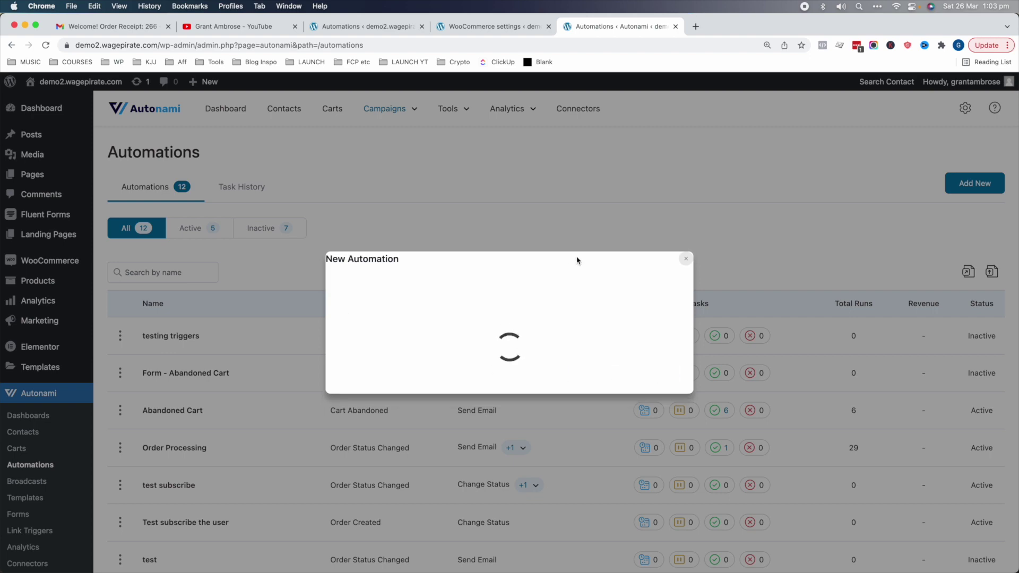
Look through the Autonami, WordPress, WooFunnels, Forms and WooCommerce events available as the automation's trigger.
click(376, 307)
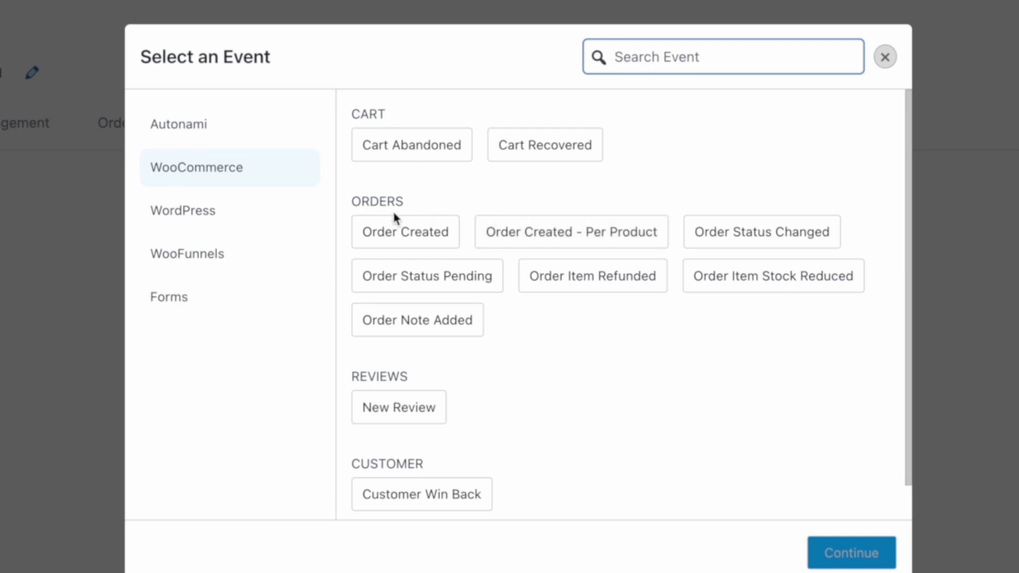
click(204, 137)
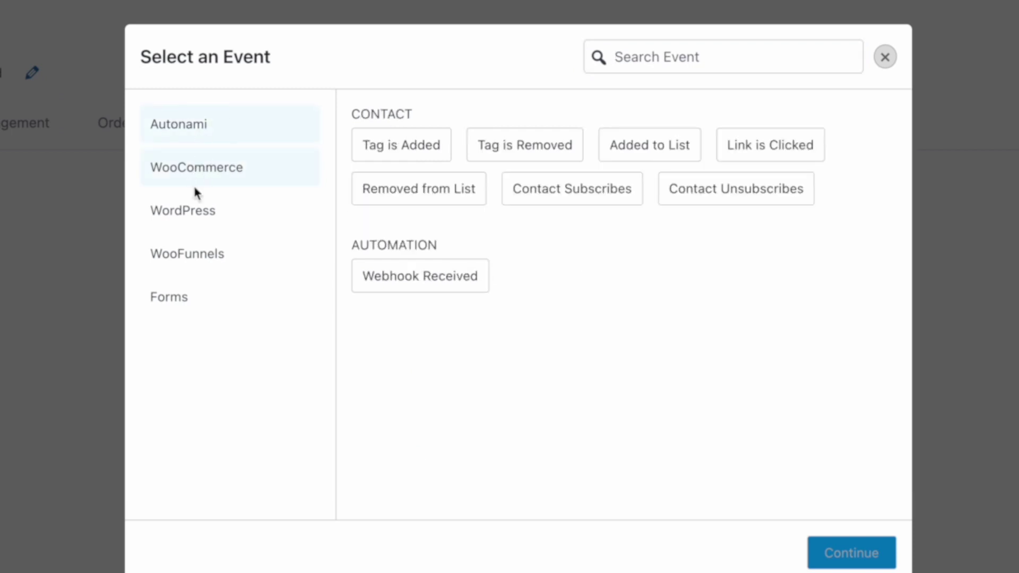
click(191, 220)
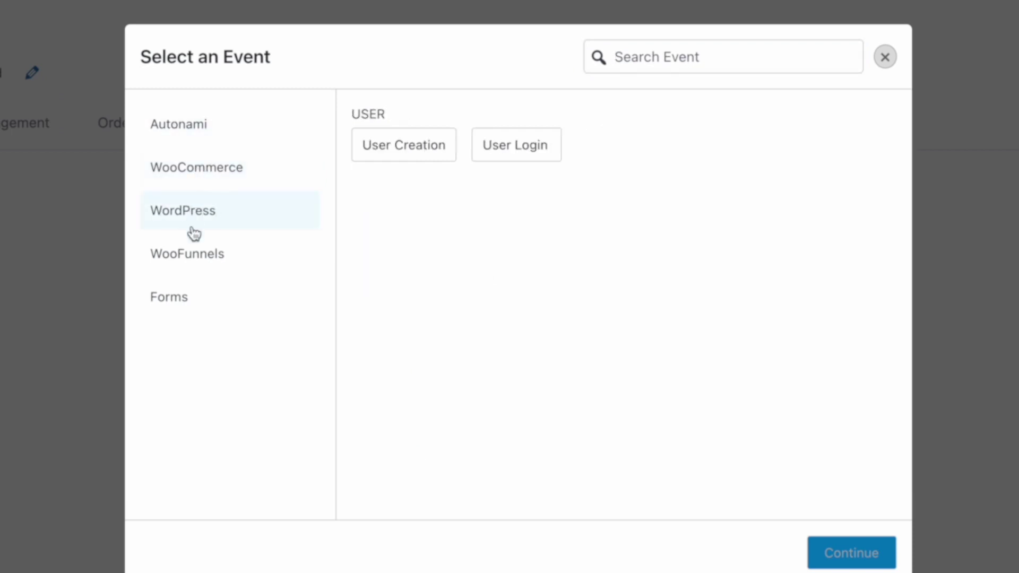
click(196, 263)
click(200, 307)
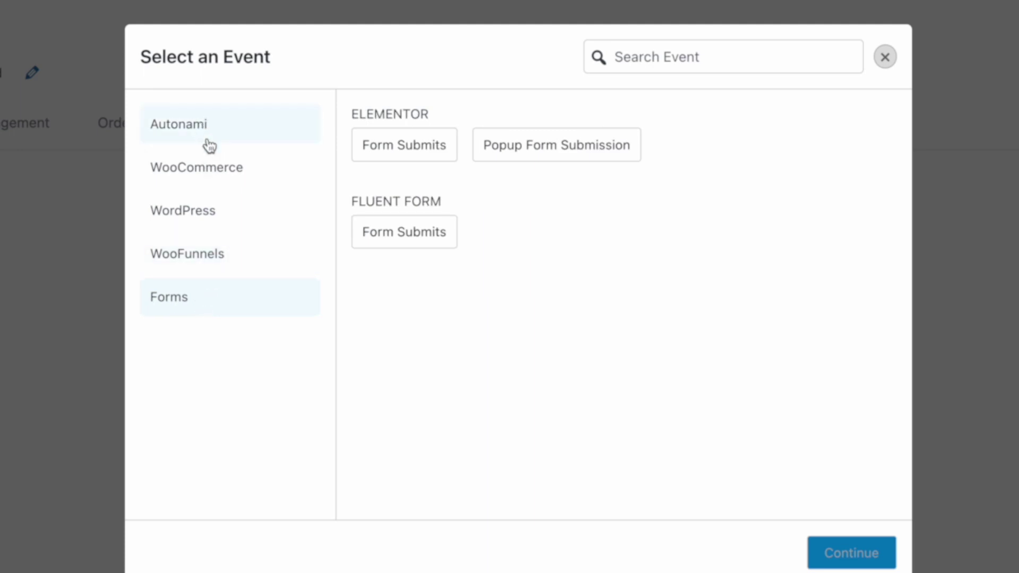
click(203, 171)
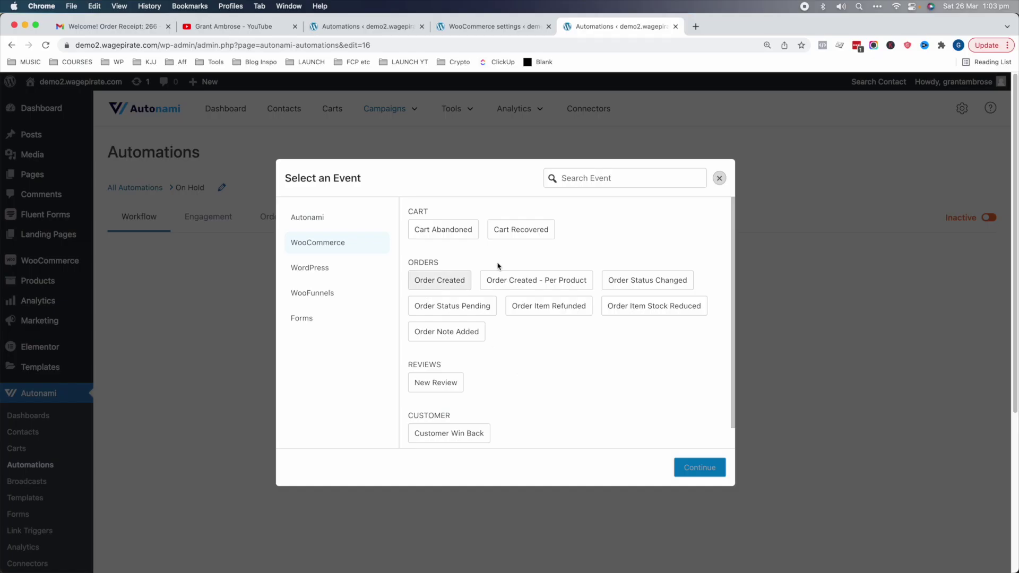
Start the automation with the WooCommerce Order Status Changed event and set its To Status to On hold.
click(647, 57)
text(stat)
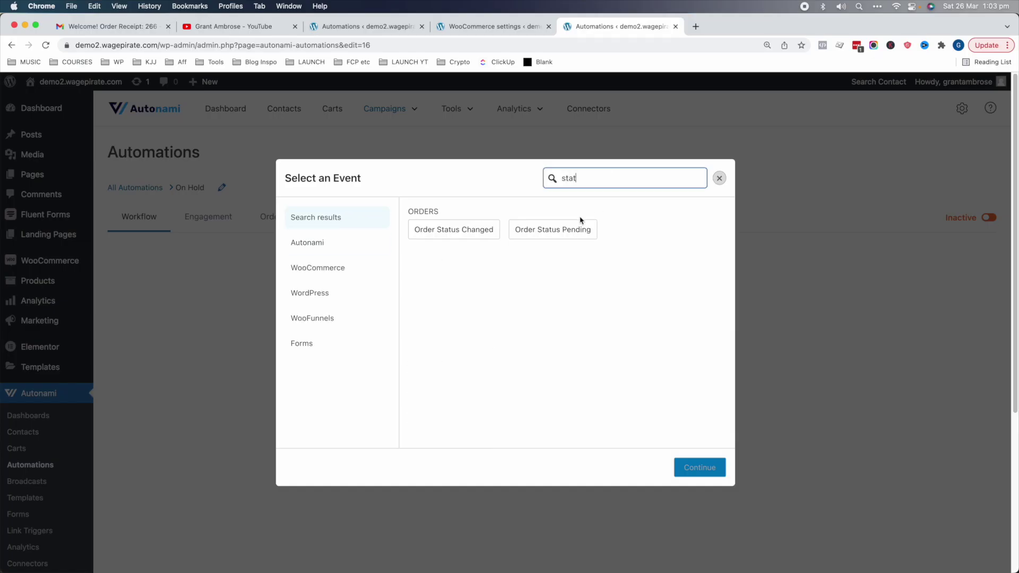
click(468, 234)
click(699, 467)
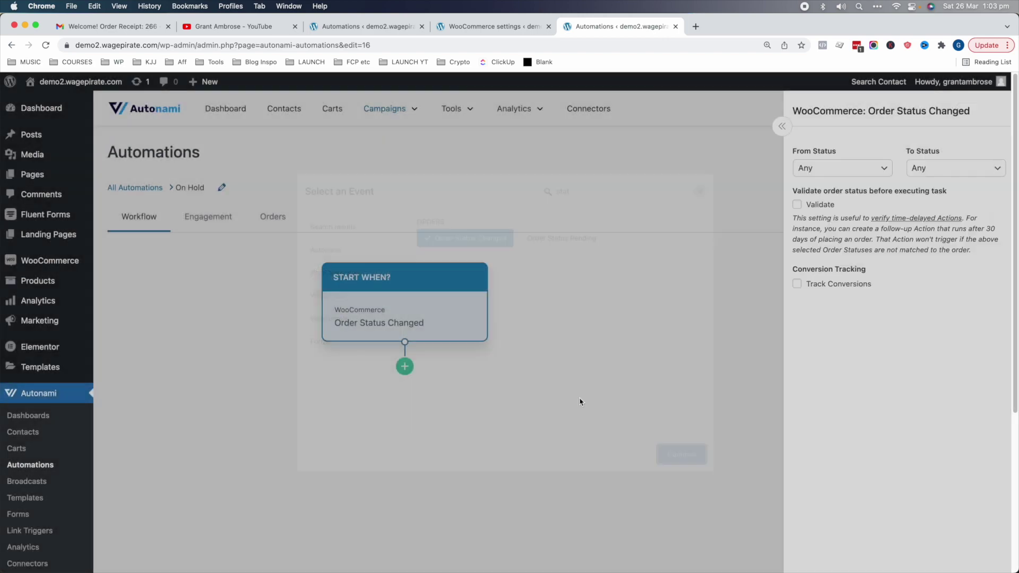
click(953, 168)
click(940, 201)
click(634, 354)
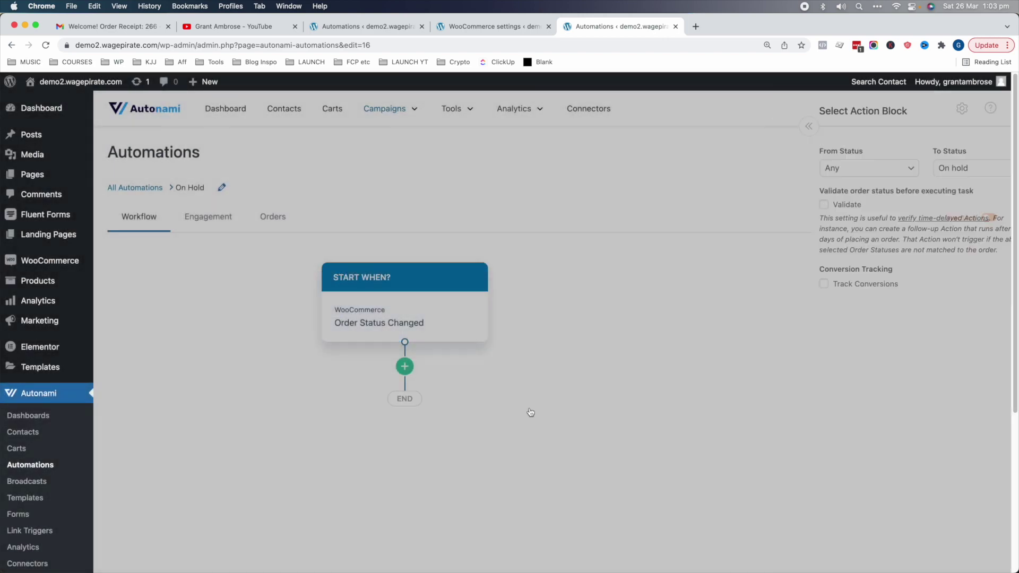
Add a Send Email action after the trigger and apply the Default WagePirate template to it.
click(511, 414)
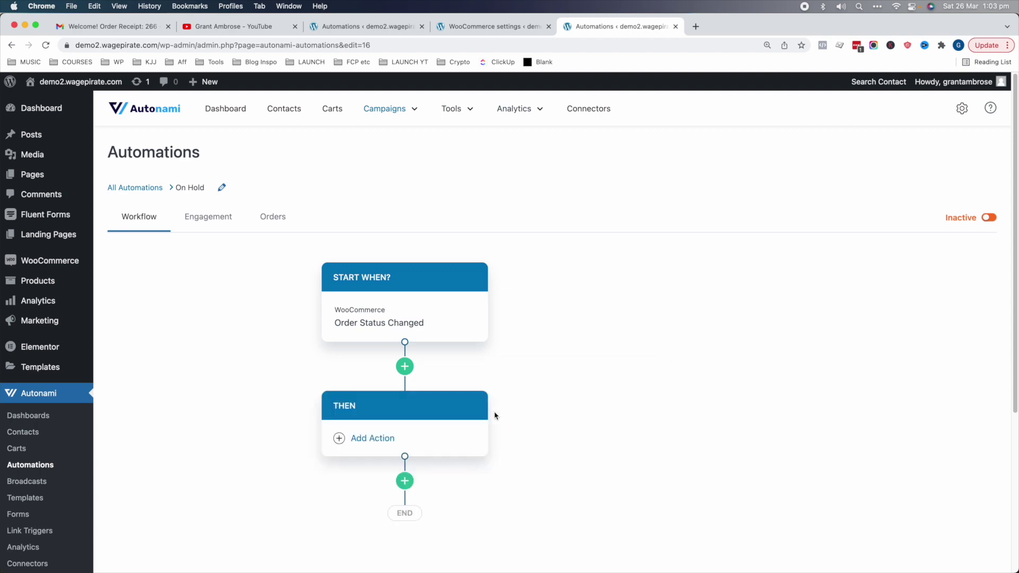
click(380, 440)
click(424, 231)
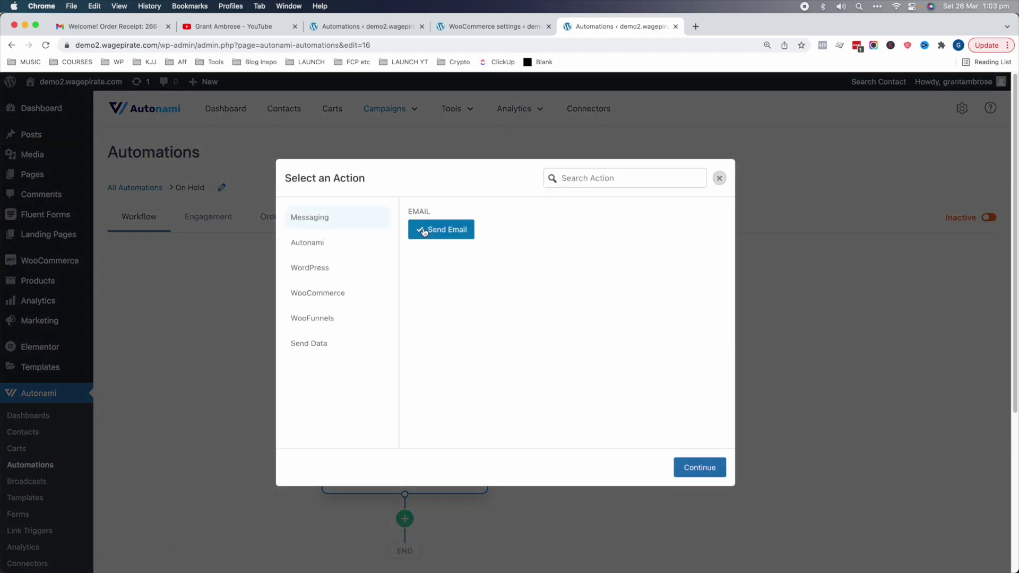
click(696, 470)
click(993, 311)
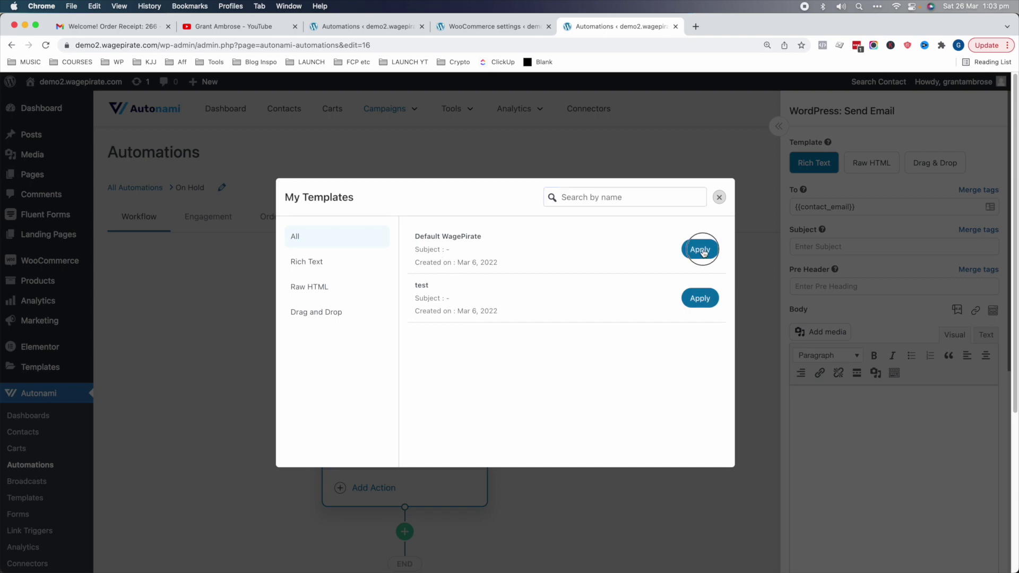
click(702, 251)
In the email's header, replace the X placeholder line with "Your Order is ON HOLD!" and enlarge its font size.
click(877, 427)
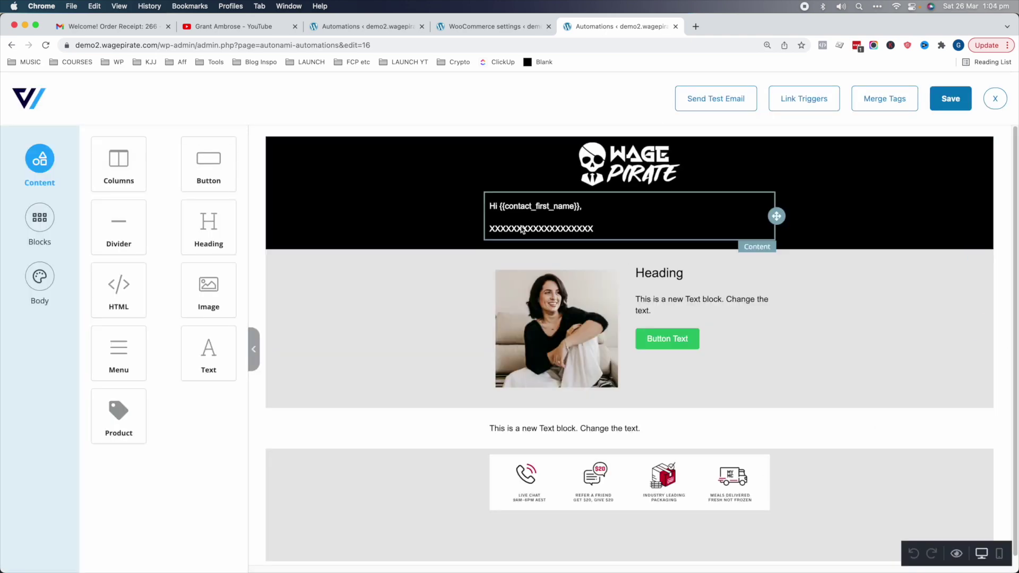
click(522, 229)
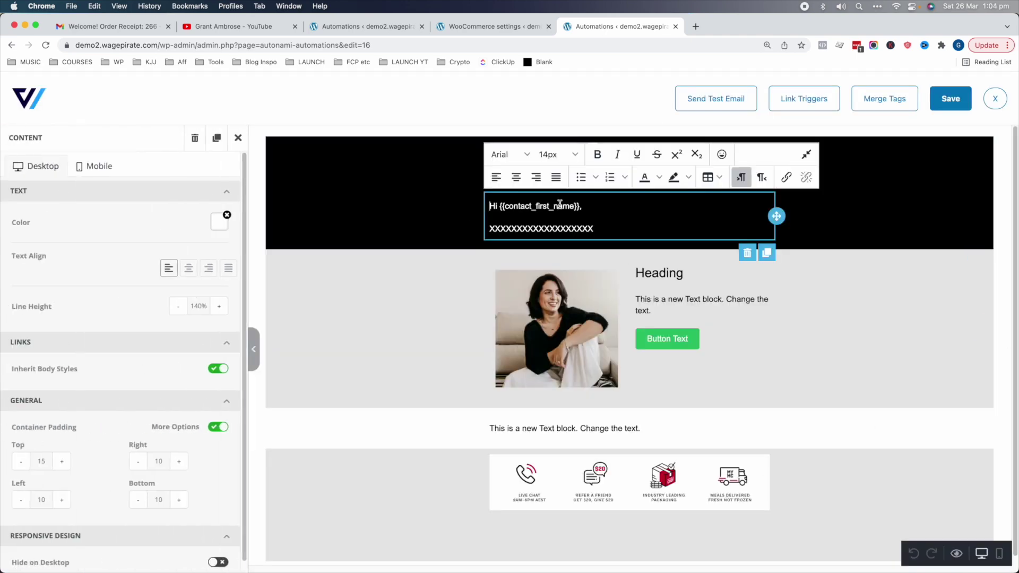
double_click(568, 229)
text(Your or)
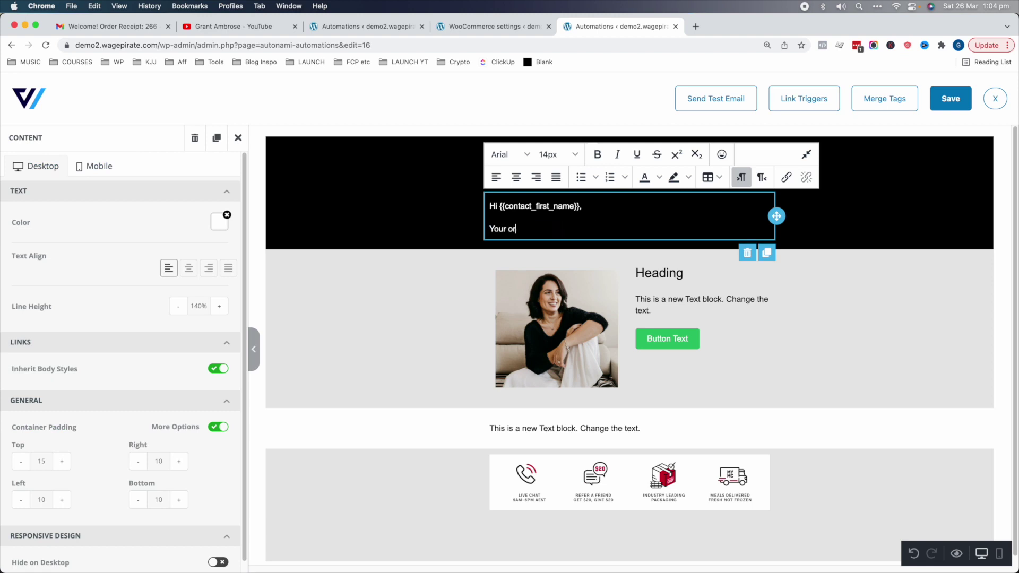
triple_click(570, 229)
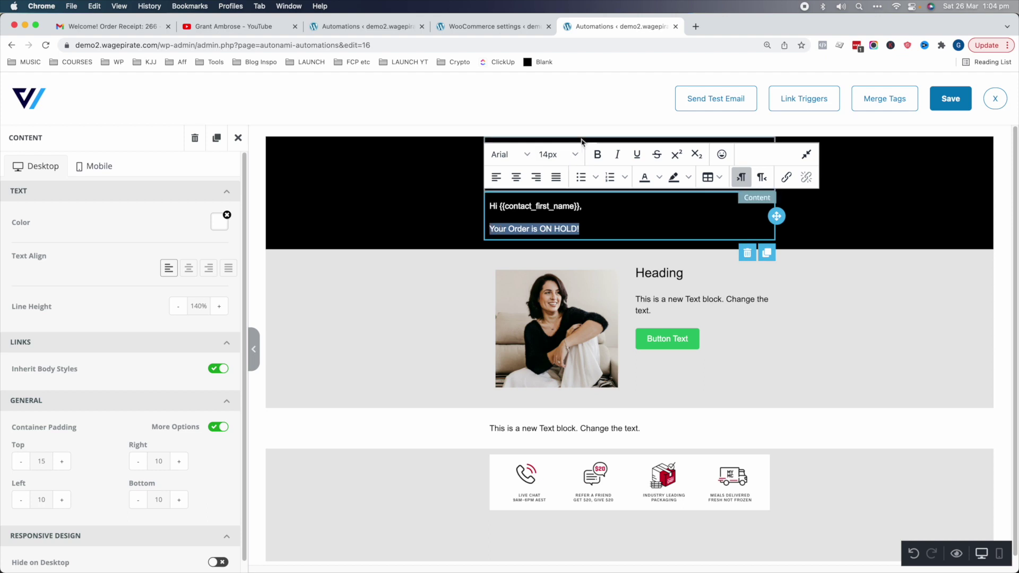
click(557, 154)
click(558, 332)
click(830, 325)
Move the white text row directly below the black header, save the email design and leave the editor.
click(491, 438)
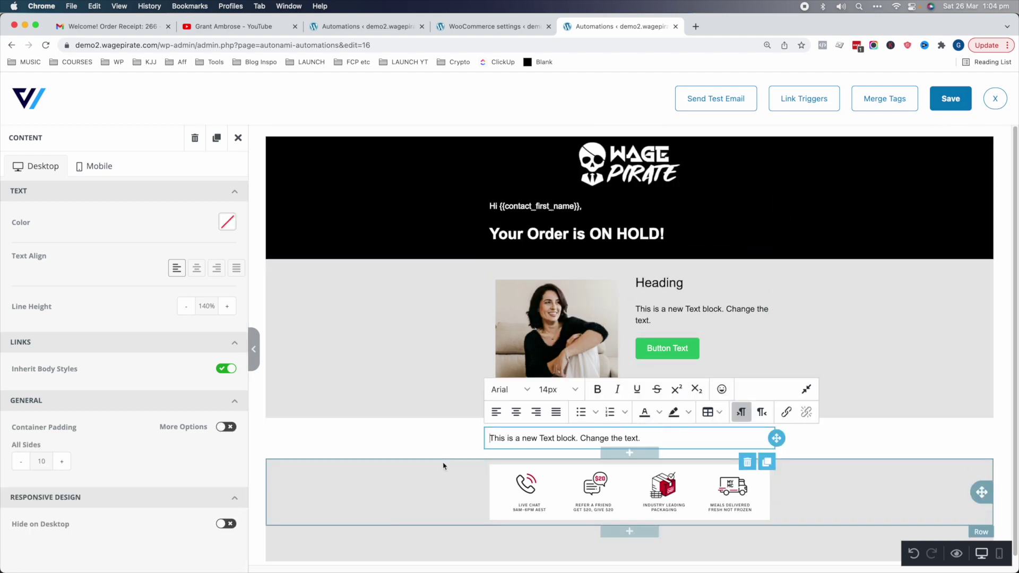
click(337, 434)
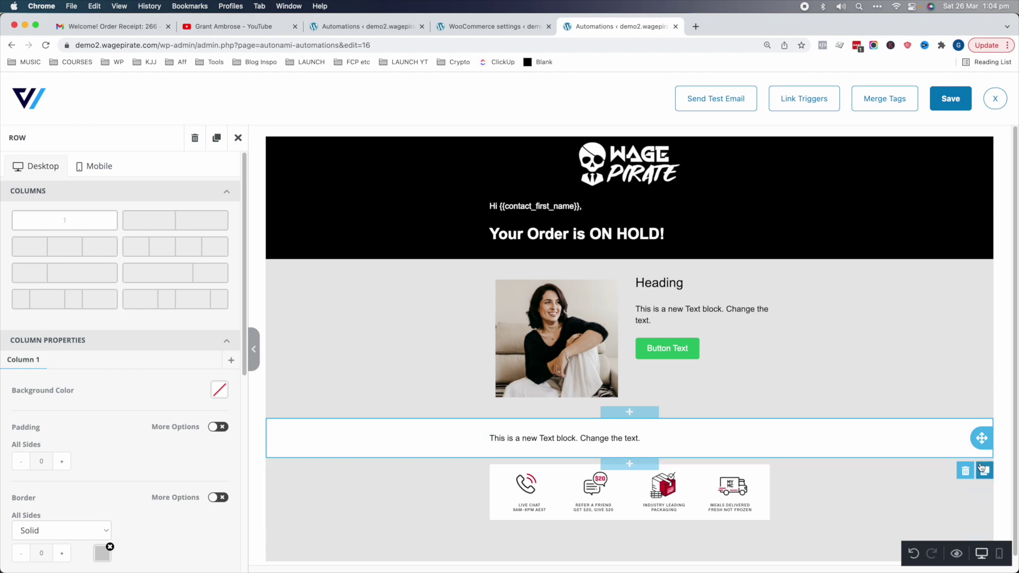
drag(982, 438, 972, 322)
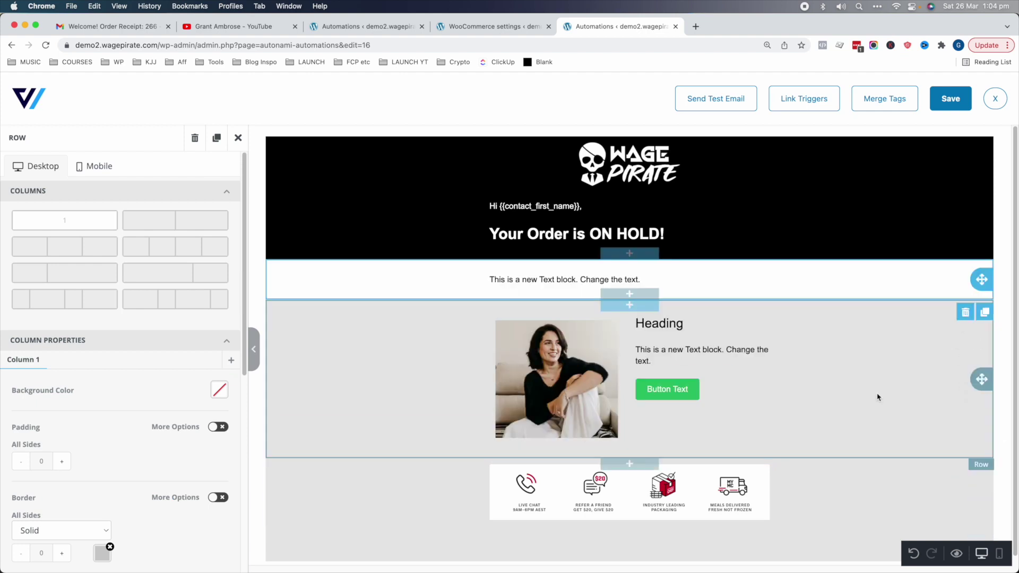
click(950, 98)
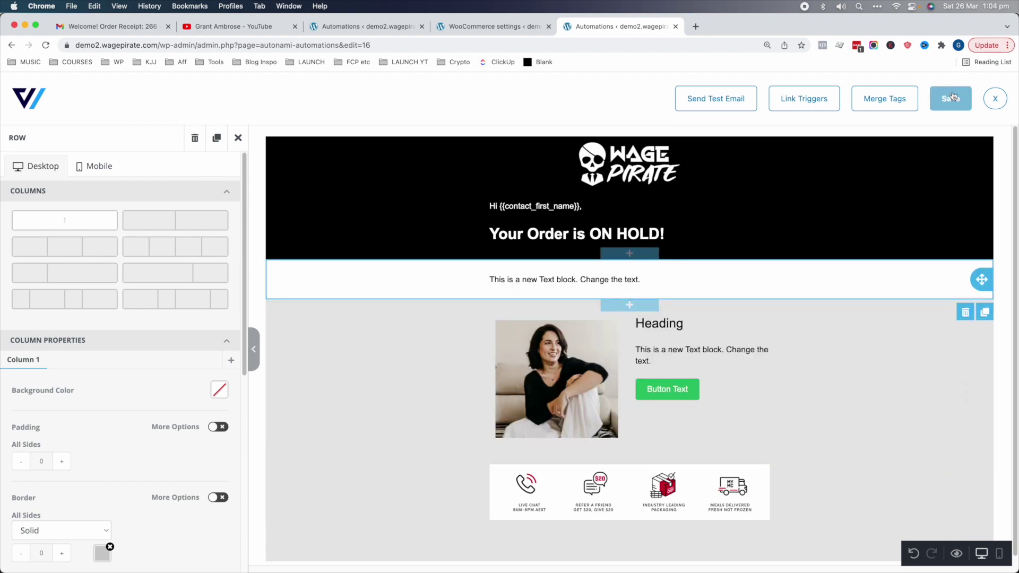
click(996, 100)
Set the email subject to "Re: Your Order is On Hold" and generate a preview of the email.
click(829, 246)
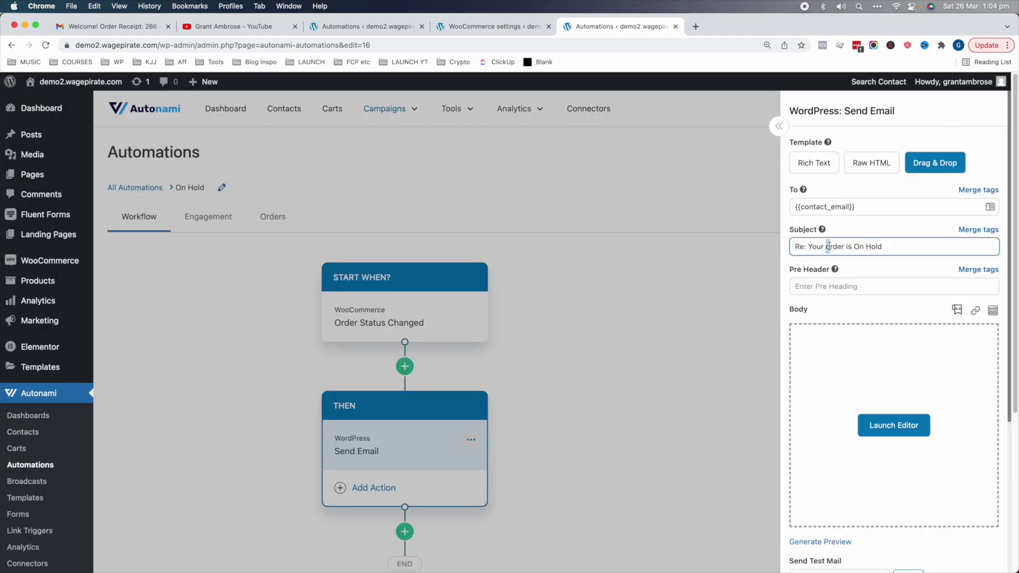
scroll(882, 376, down, 2)
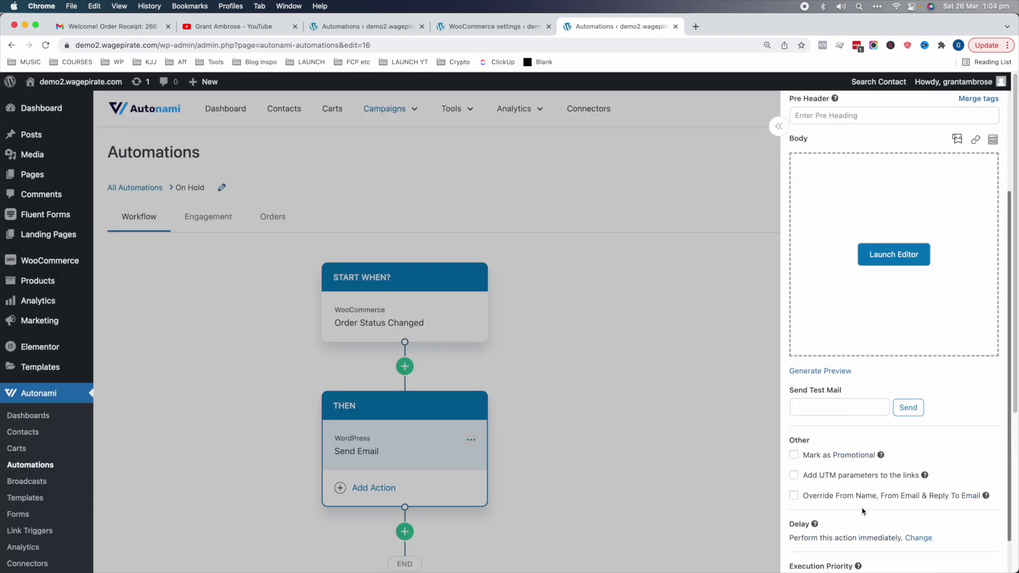
scroll(887, 324, up, 2)
scroll(942, 280, down, 3)
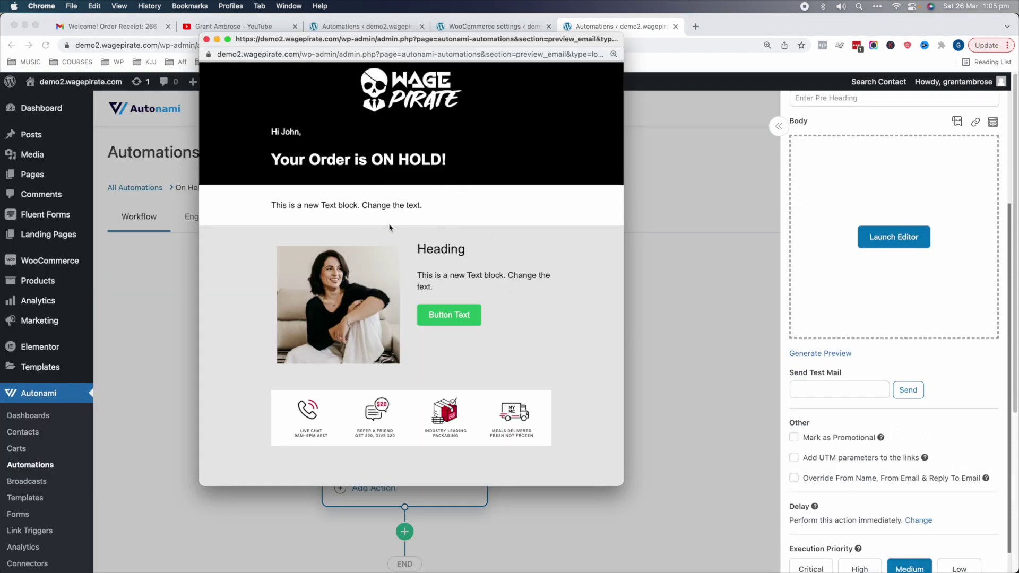
click(529, 405)
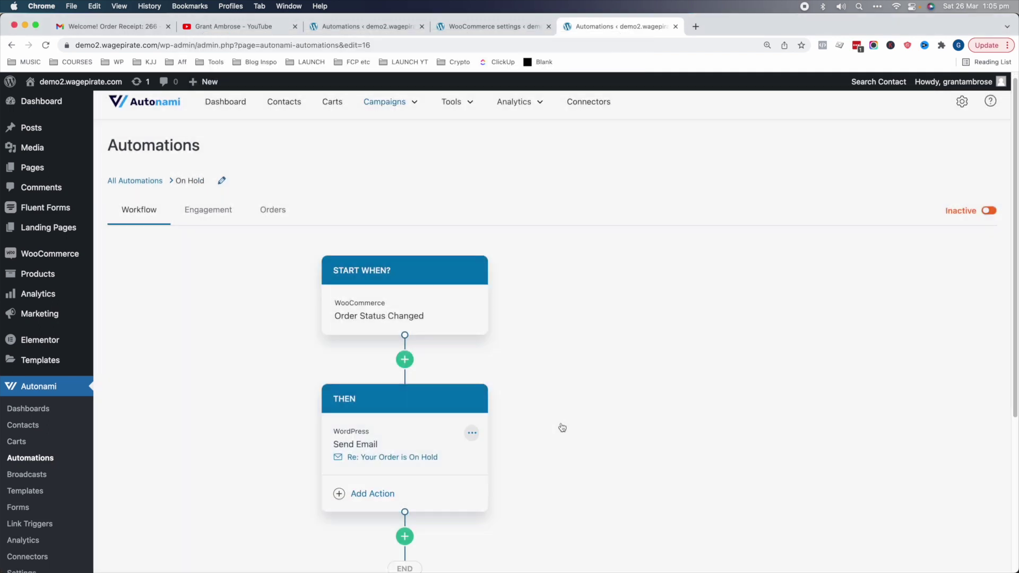
In the WooCommerce settings, disable the default Order on-hold email notification and save the changes.
scroll(434, 288, down, 3)
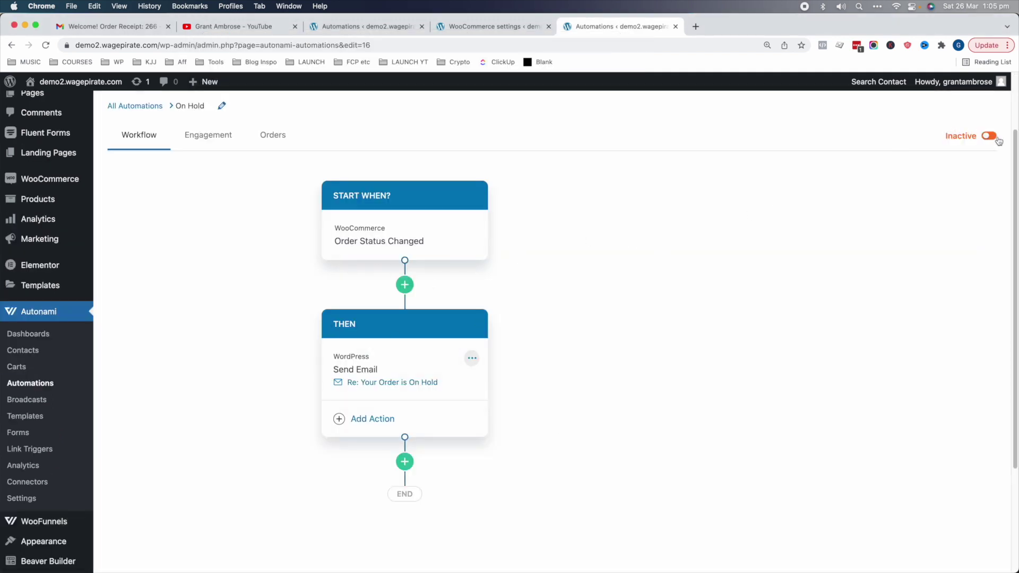
click(473, 27)
click(183, 259)
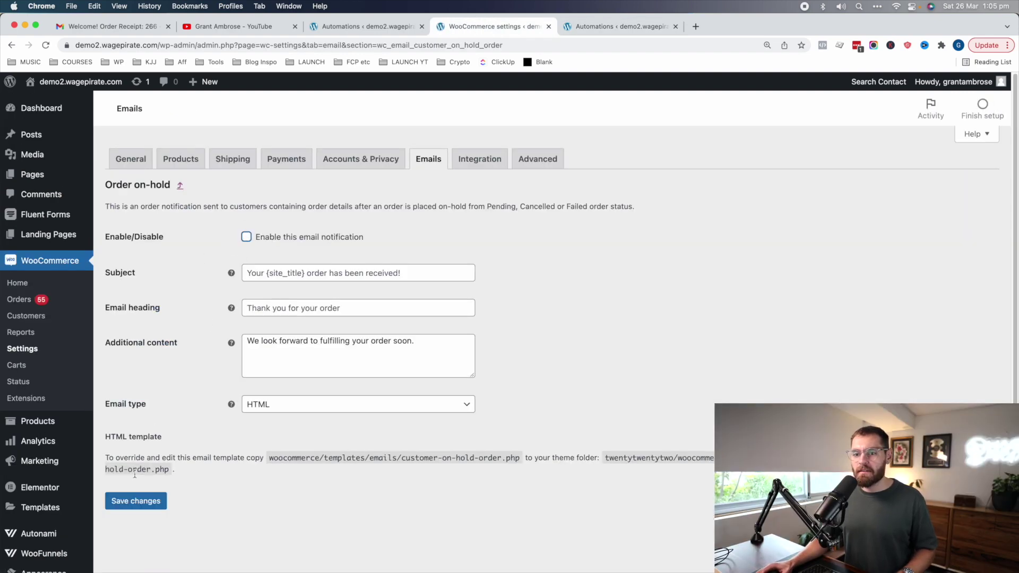
click(137, 503)
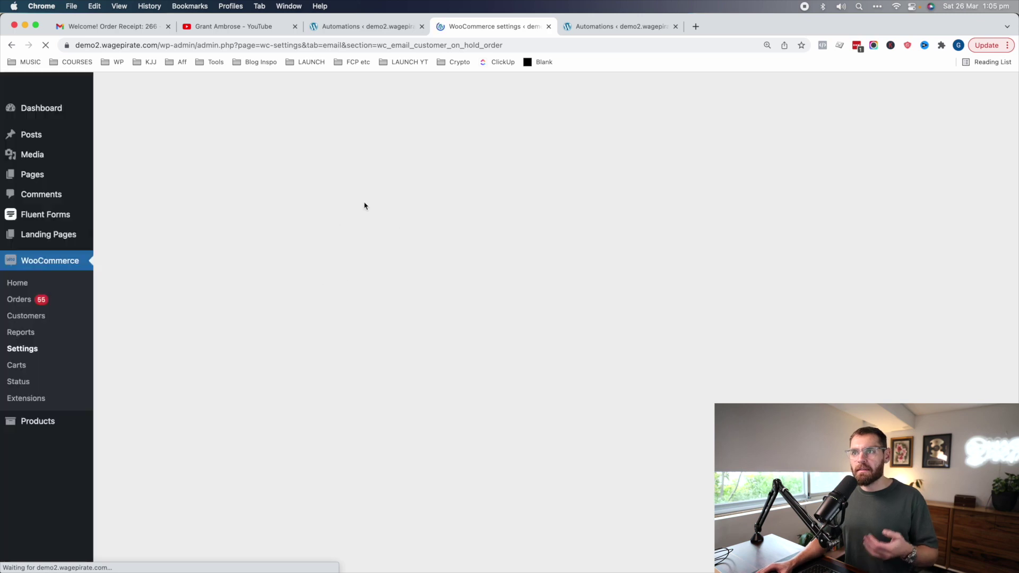
Check the enabled and disabled entries in the WooCommerce email list and return to the Autonami automation.
click(430, 168)
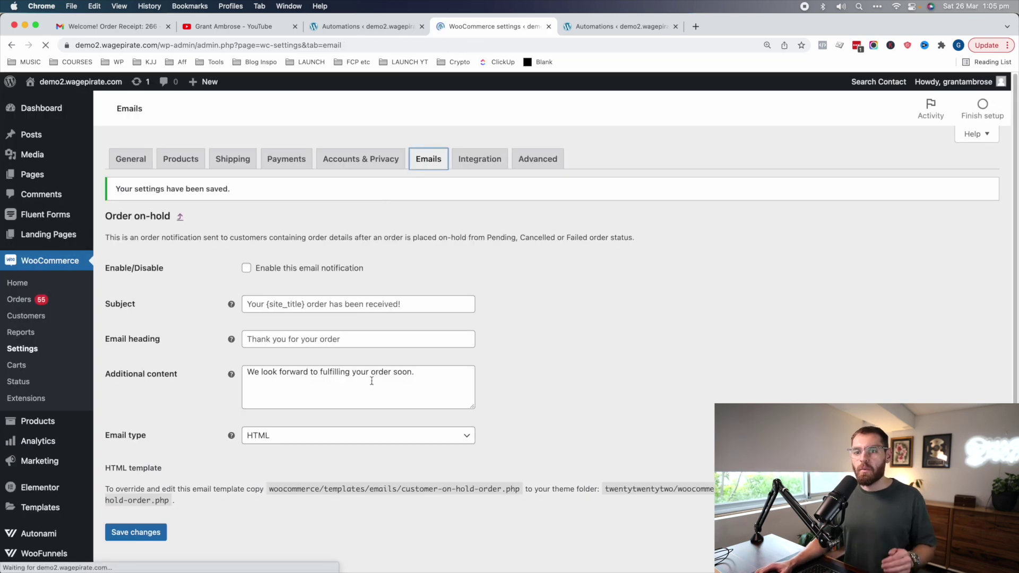
scroll(221, 410, down, 4)
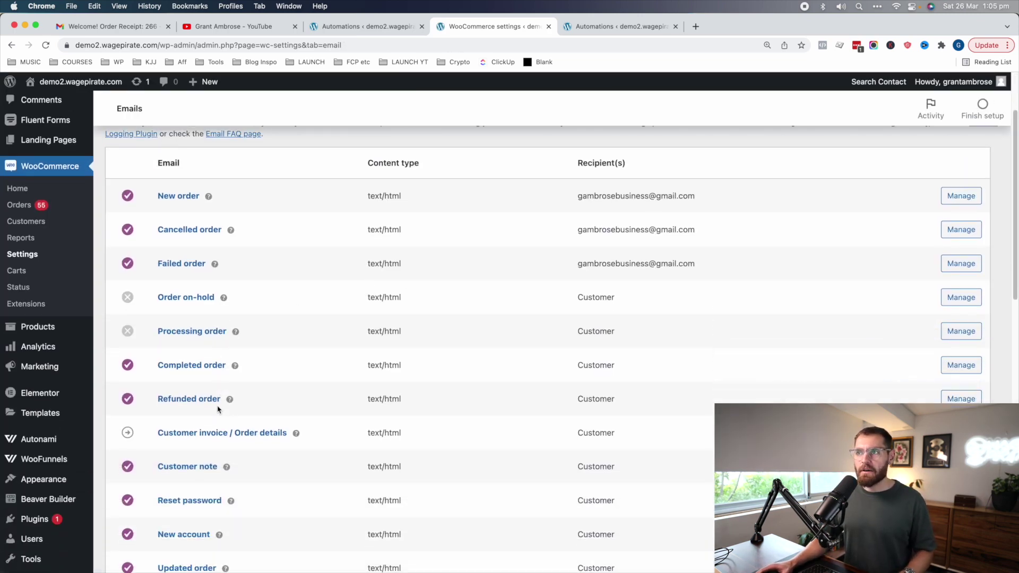
click(617, 27)
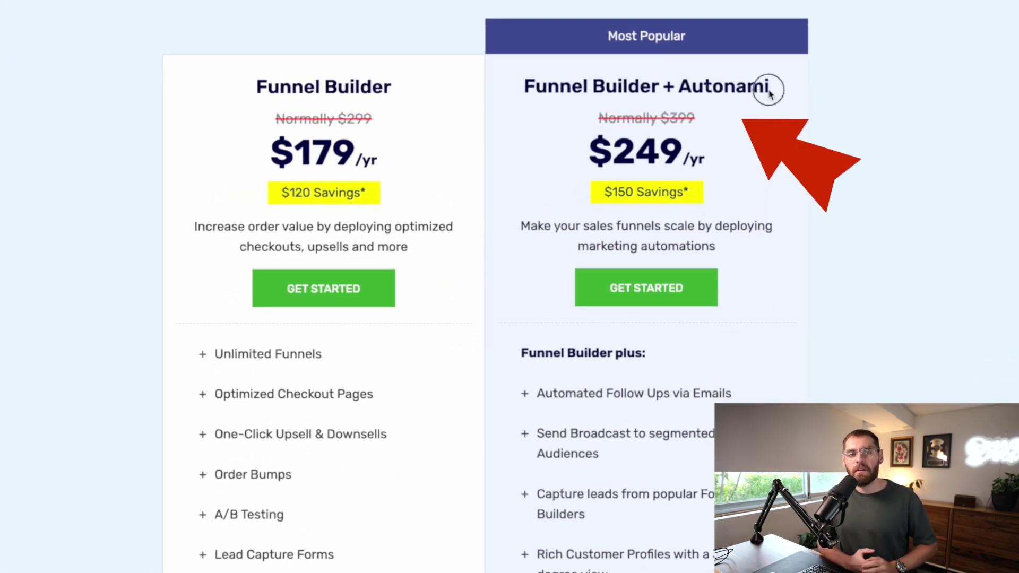
Examine the name and yearly price of the Funnel Builder + Autonami plan on the pricing page.
drag(769, 87, 525, 86)
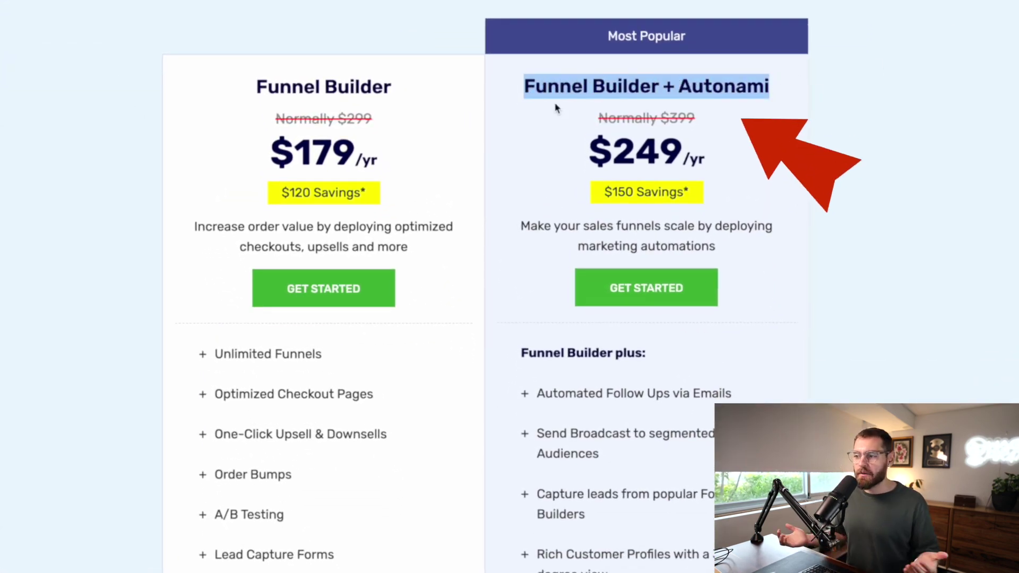
drag(725, 165, 574, 160)
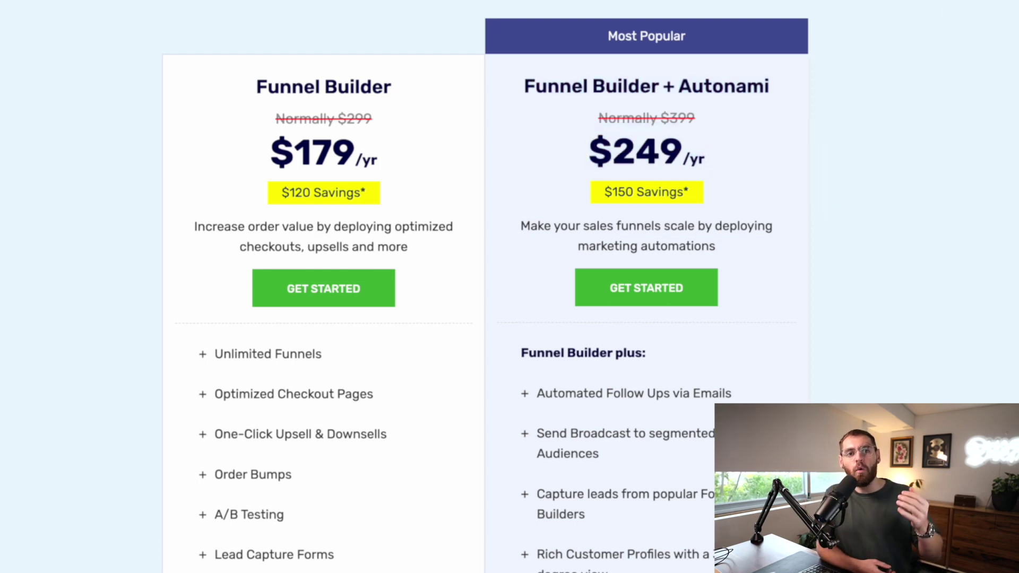